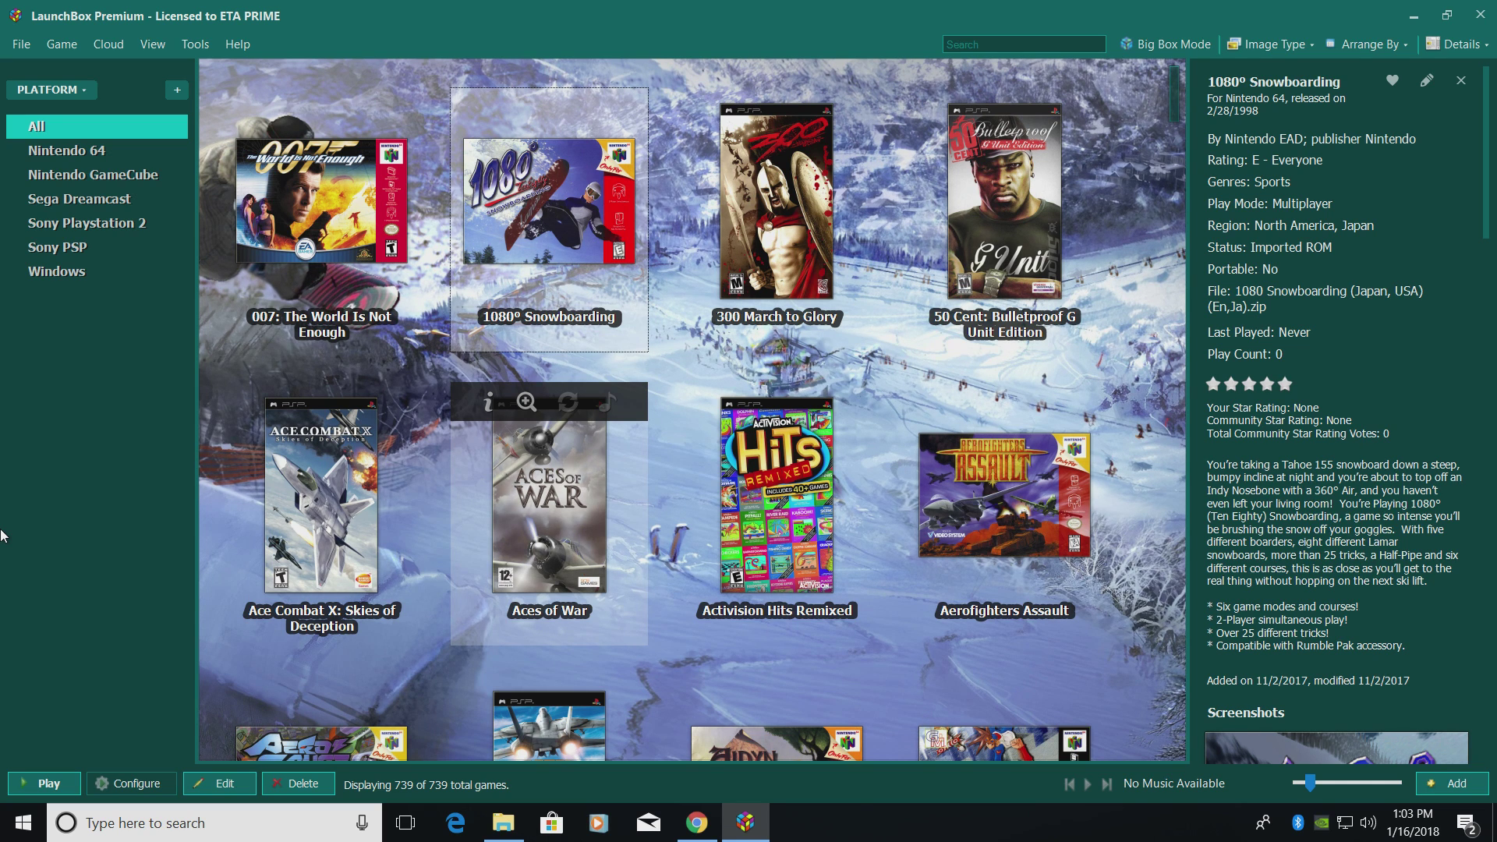
- Download the 64-bit Windows RetroArch.7z archive from retroarch.com's download page in Chrome
click(696, 822)
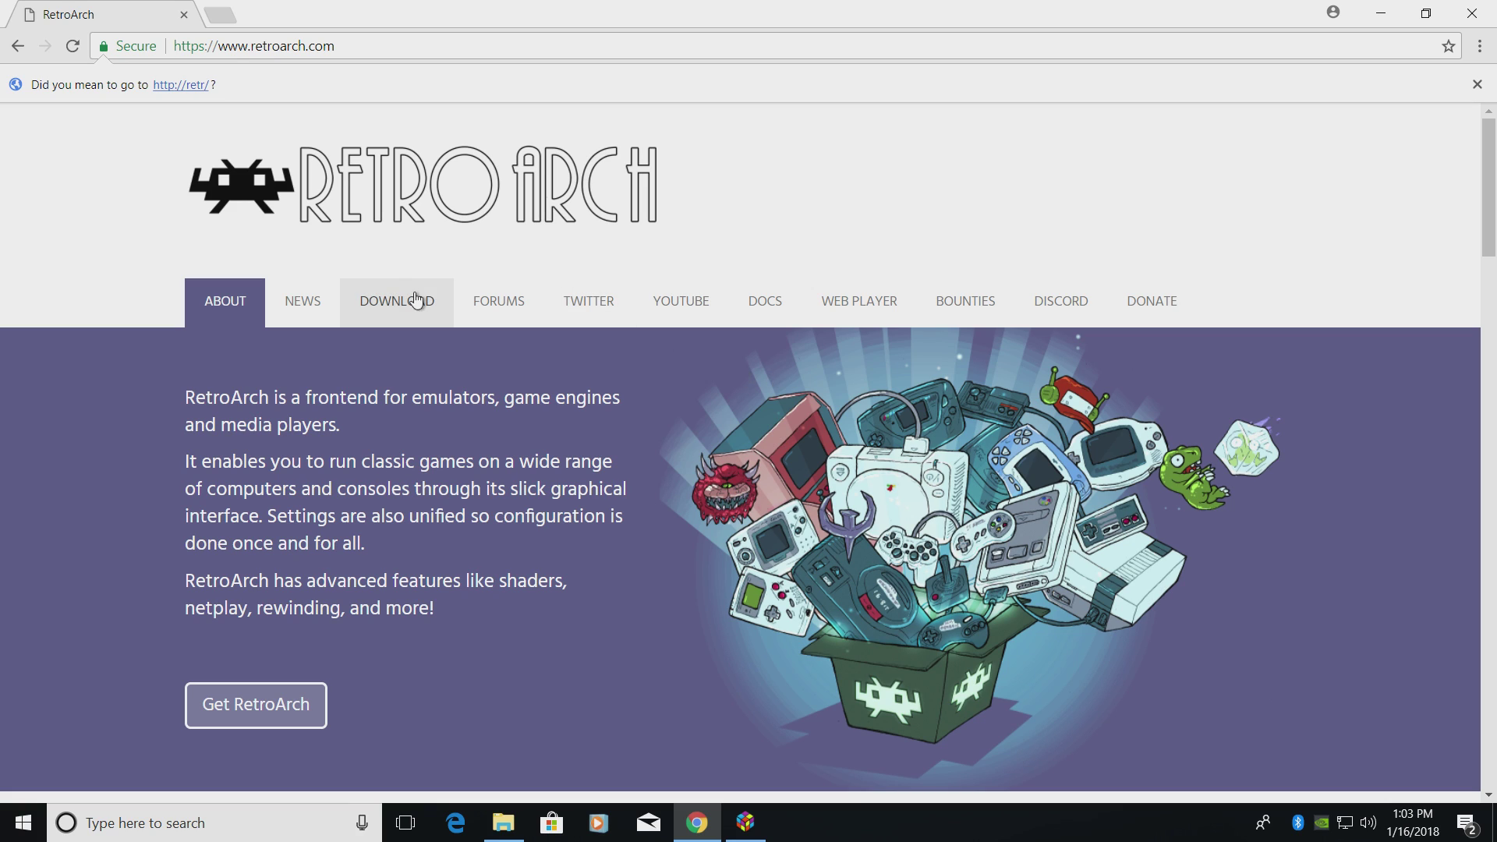
click(392, 300)
scroll(460, 538, down, 7)
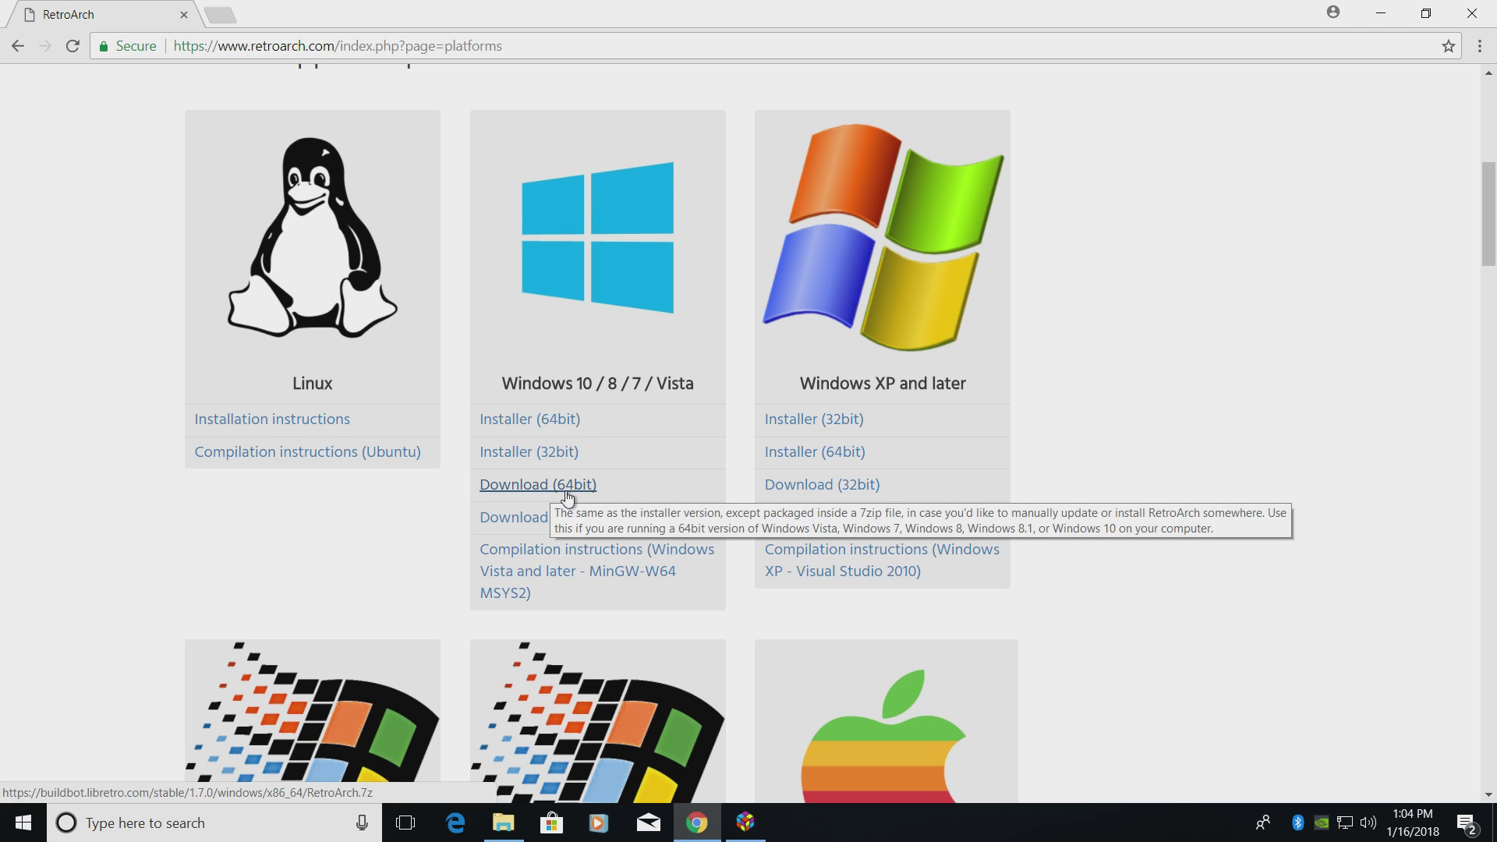
click(576, 490)
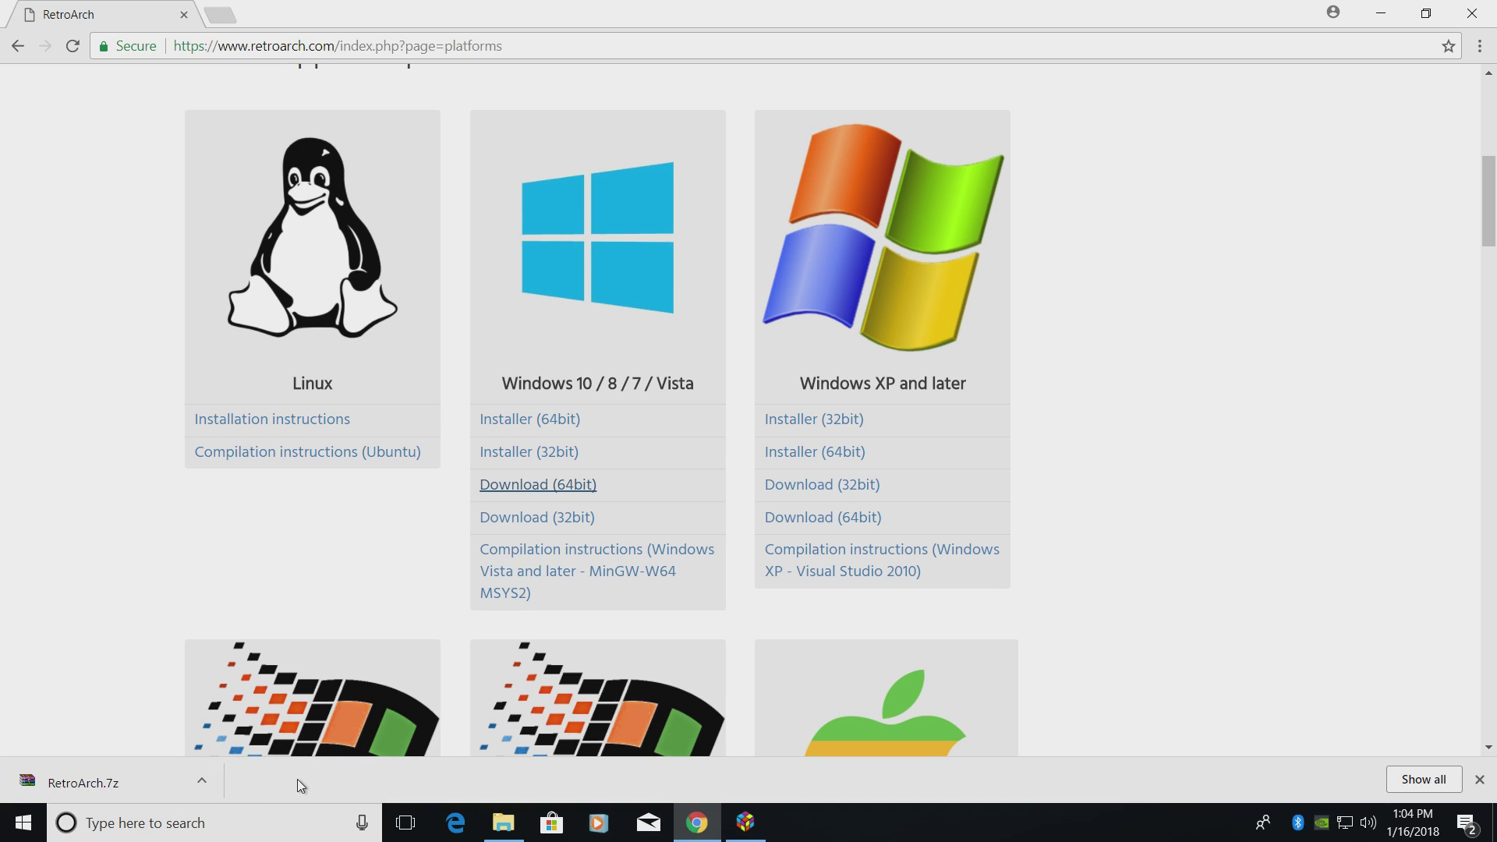
click(202, 782)
- Extract RetroArch.7z in Downloads into a RetroArch folder using WinRAR's Extract to RetroArch\
click(256, 715)
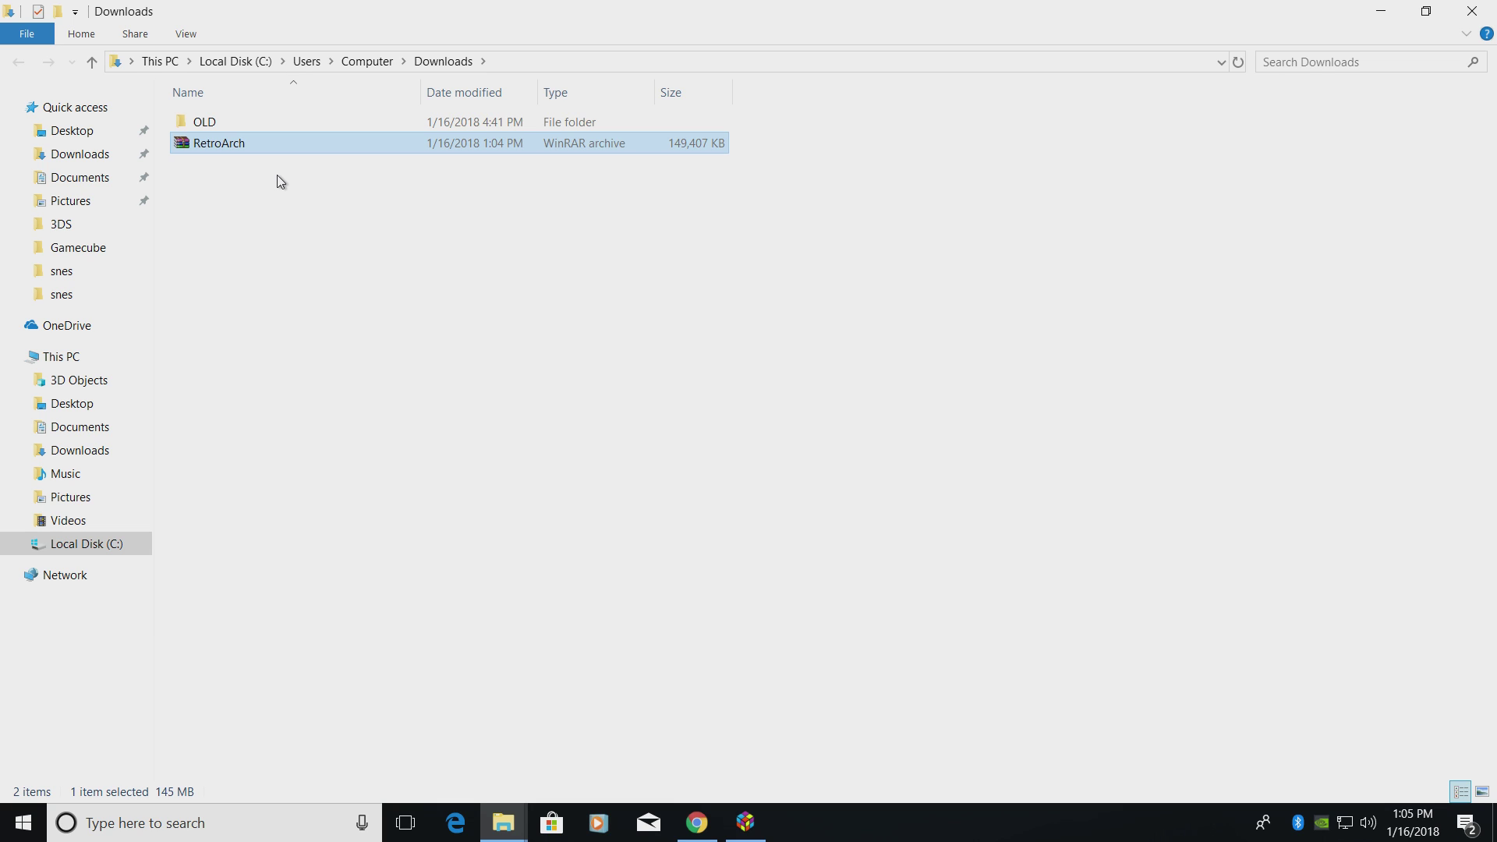
right_click(262, 144)
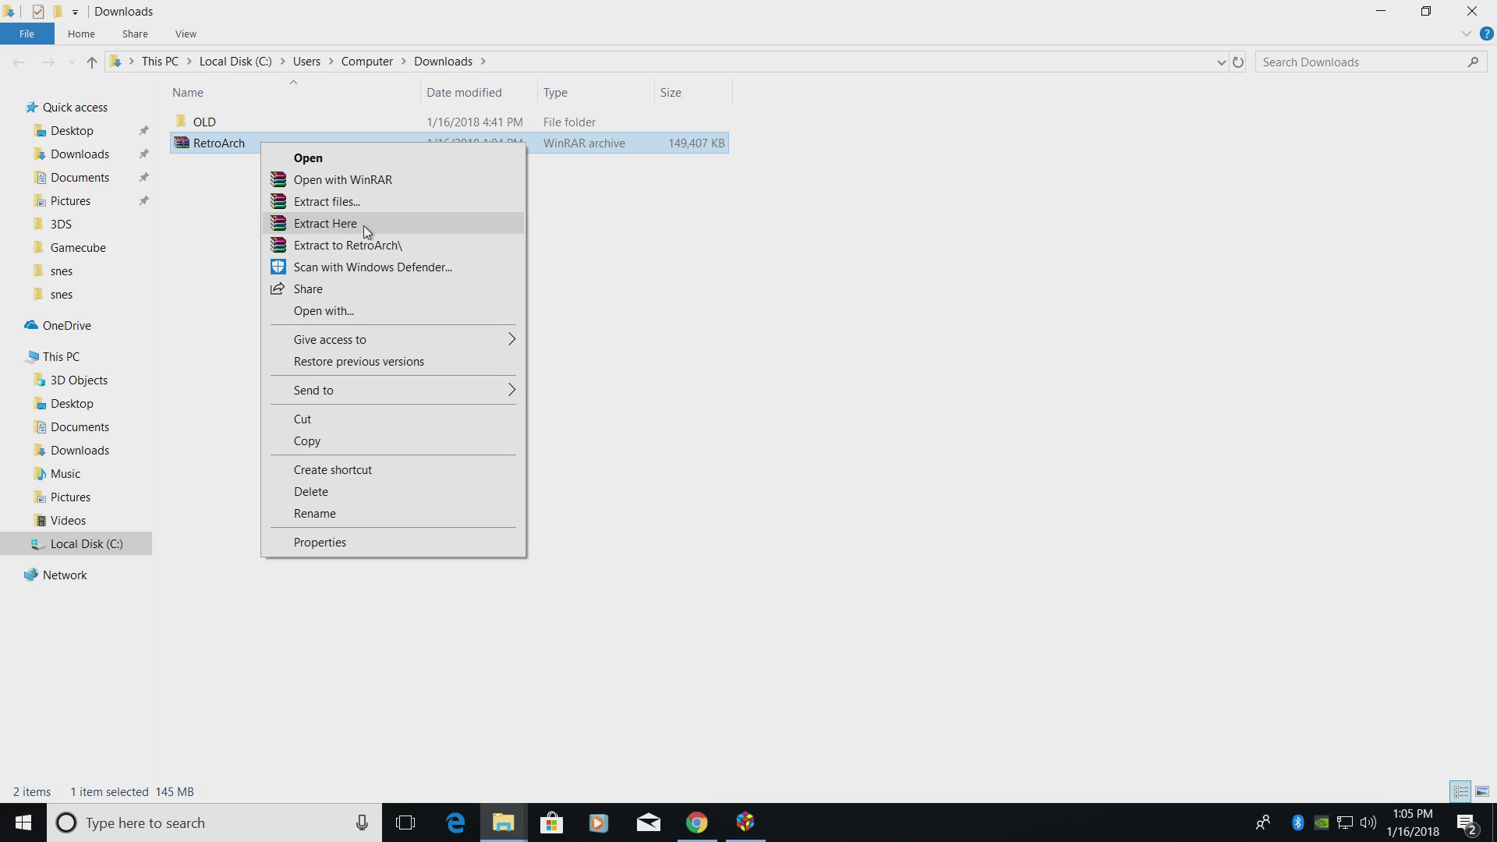
click(378, 243)
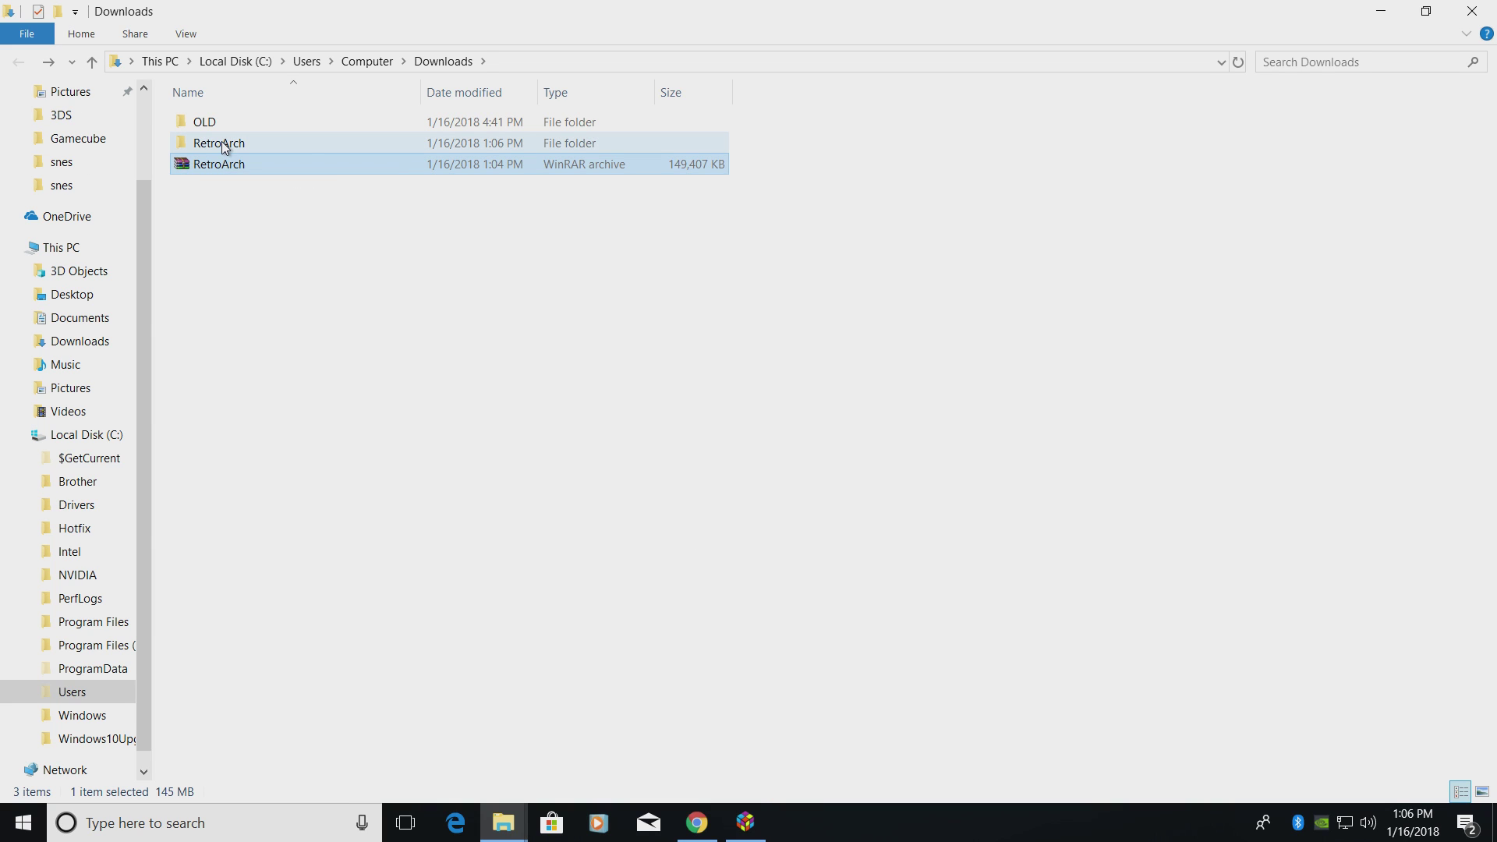
mouse_move(224, 147)
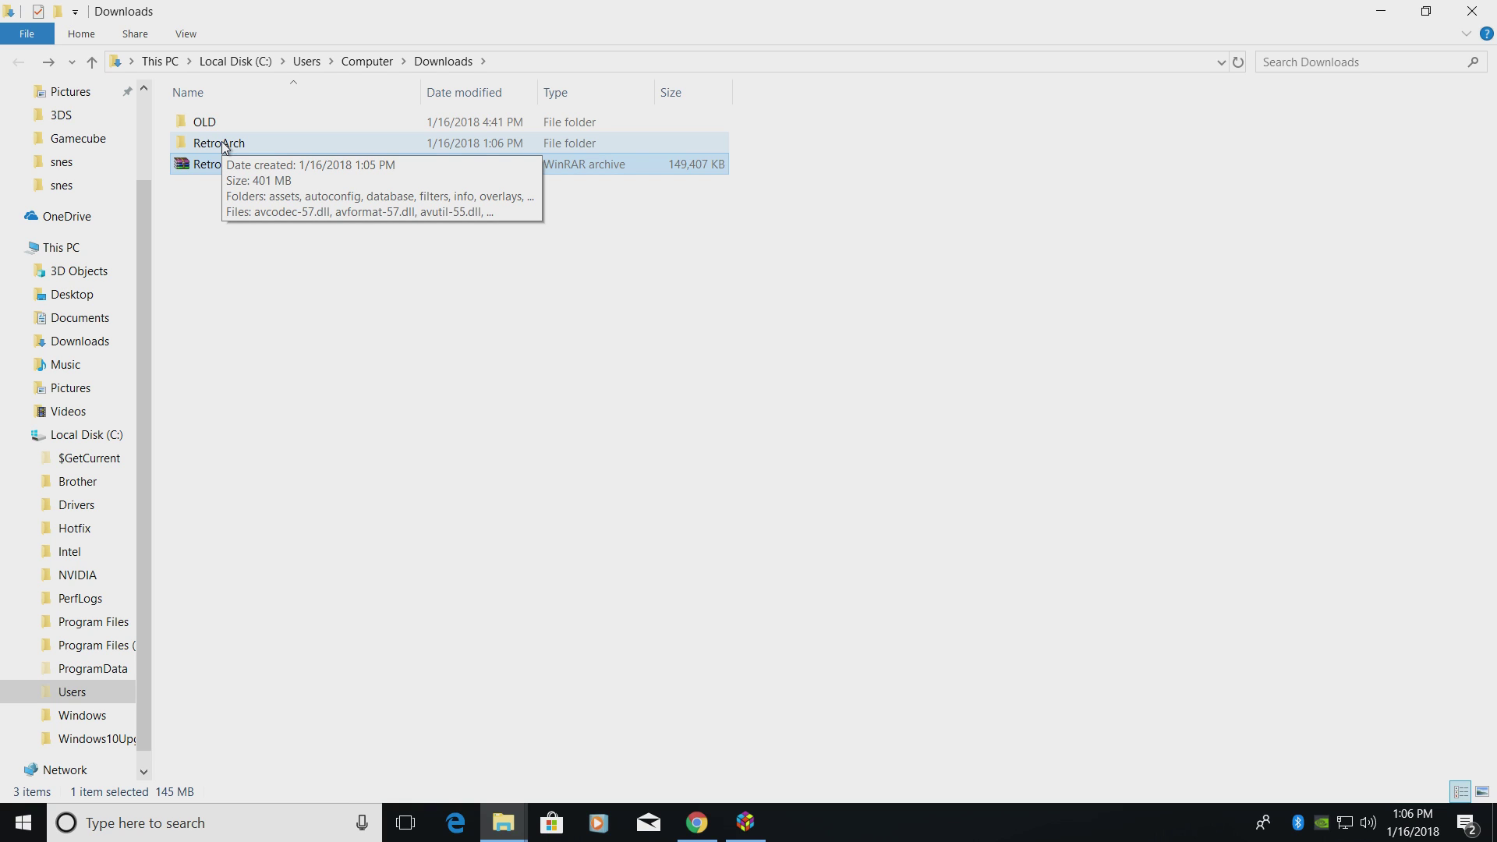
- Copy the extracted RetroArch folder into the user's LaunchBox\Emulators folder
right_click(224, 147)
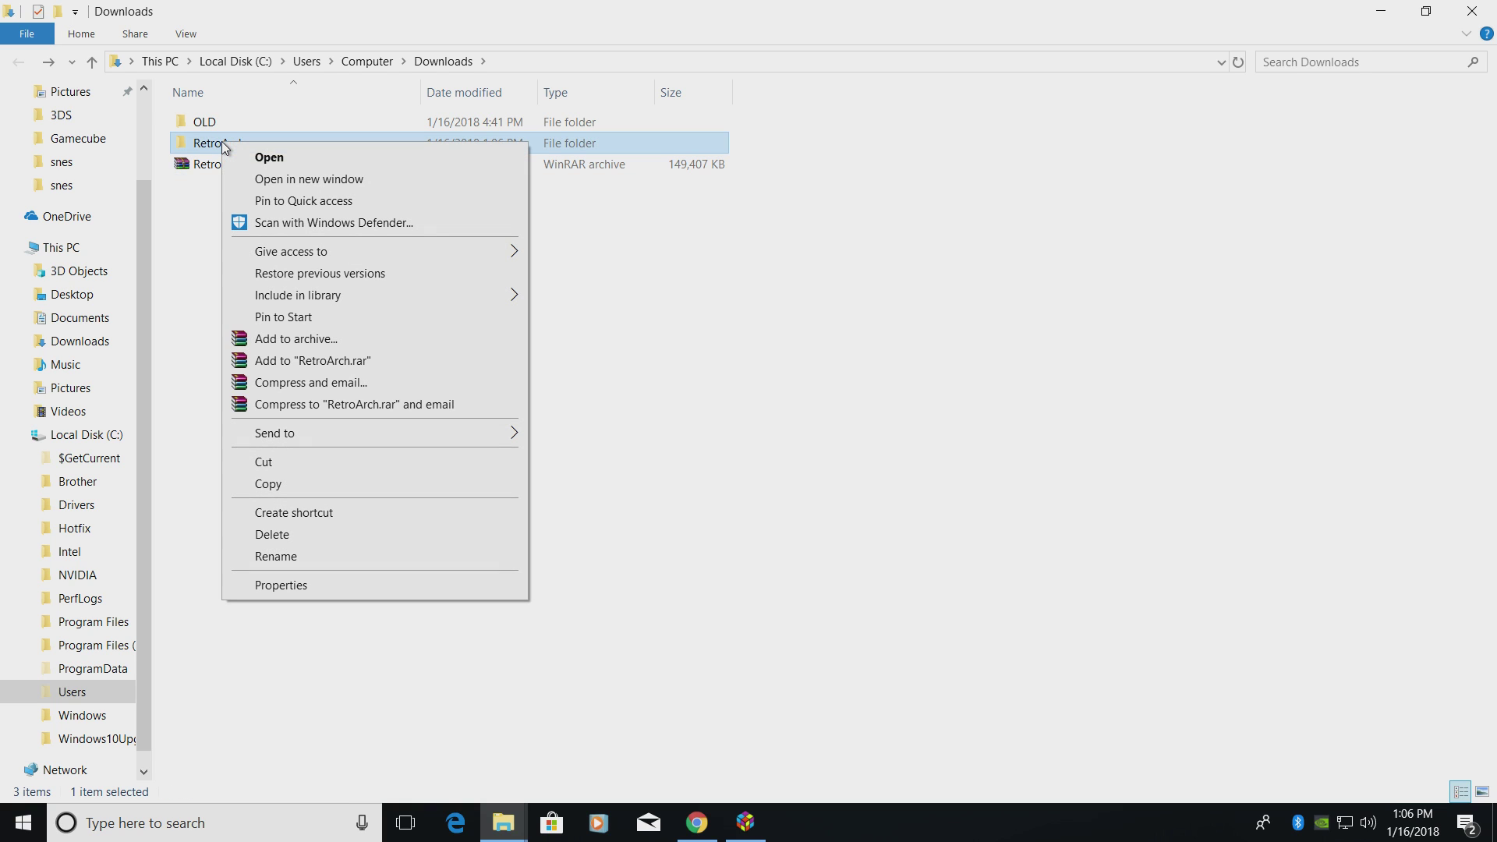
click(296, 484)
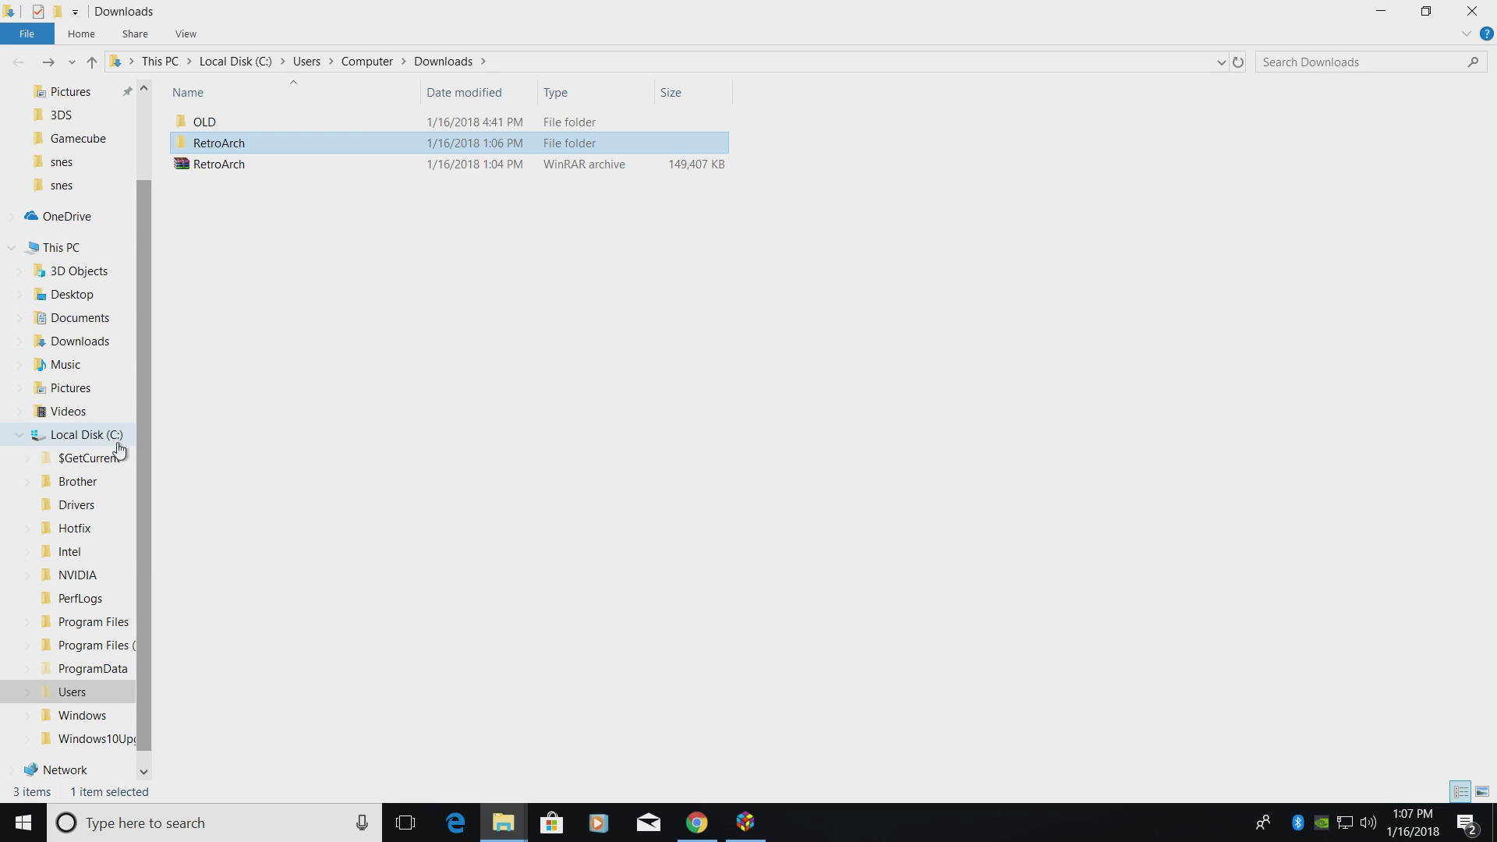
click(71, 691)
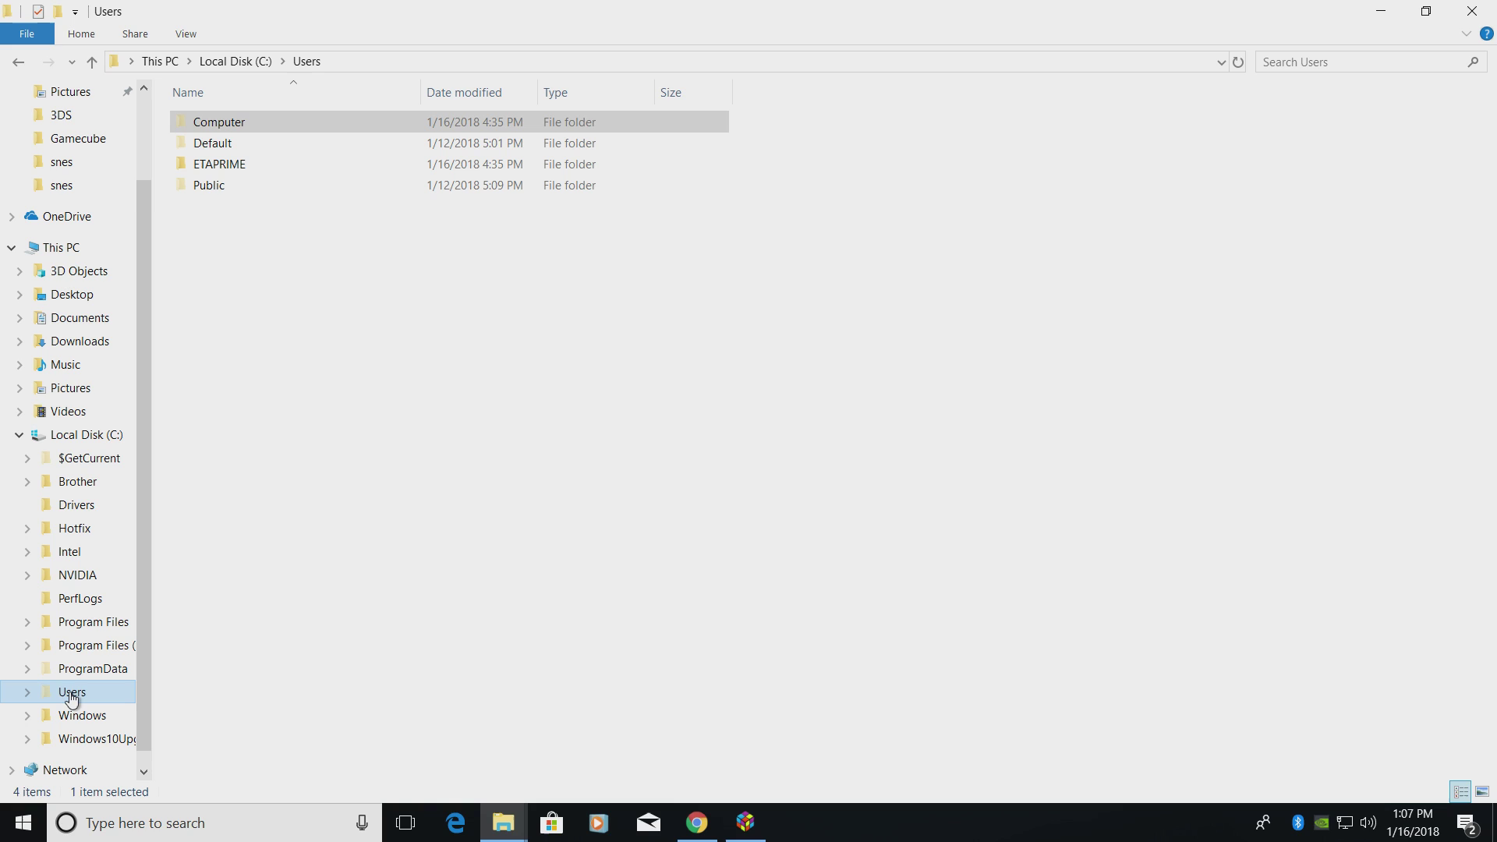
double_click(241, 125)
double_click(226, 269)
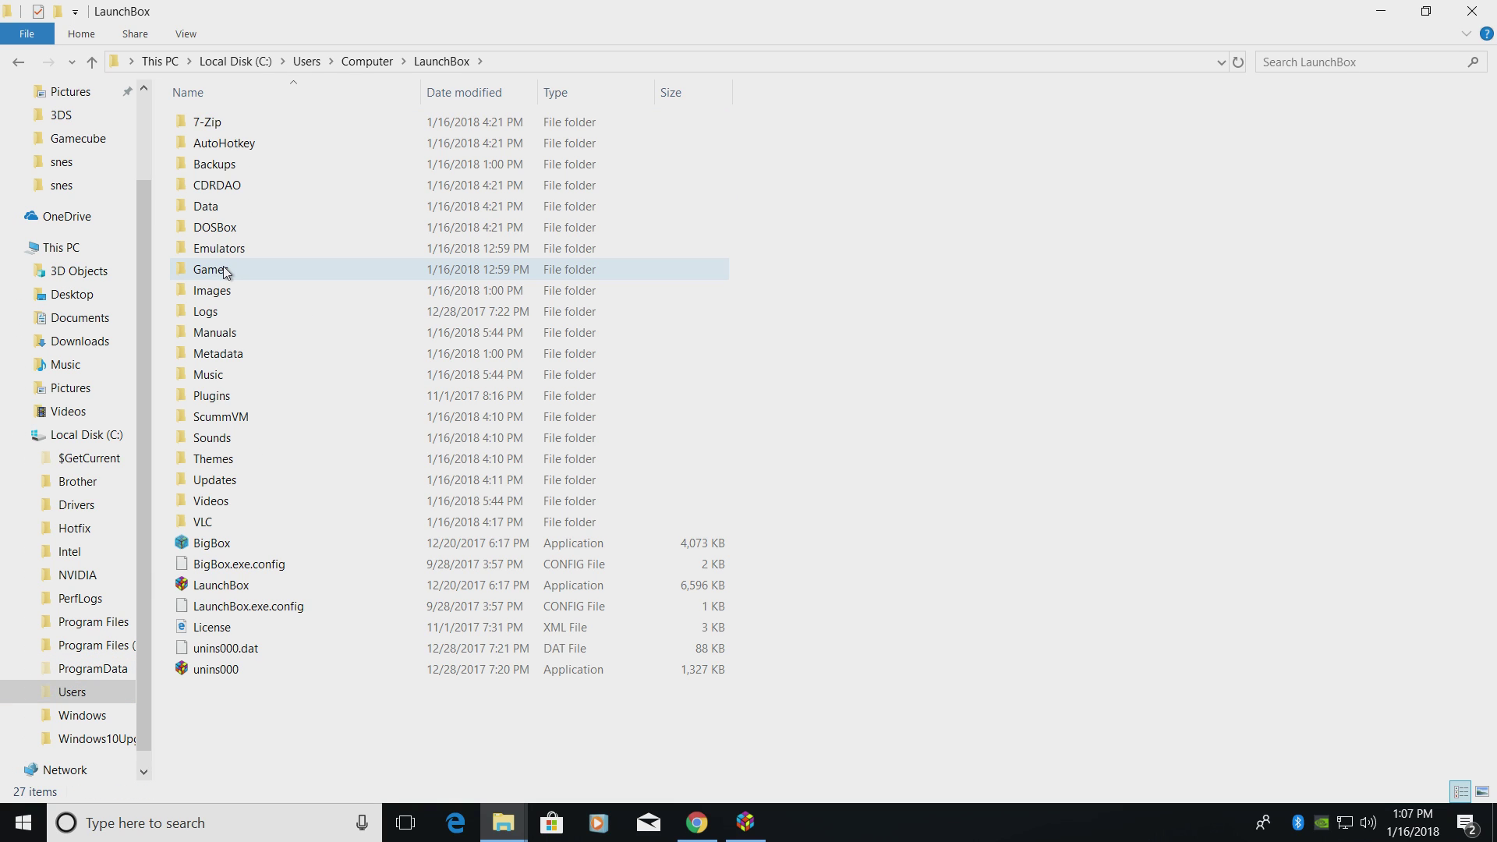
double_click(228, 249)
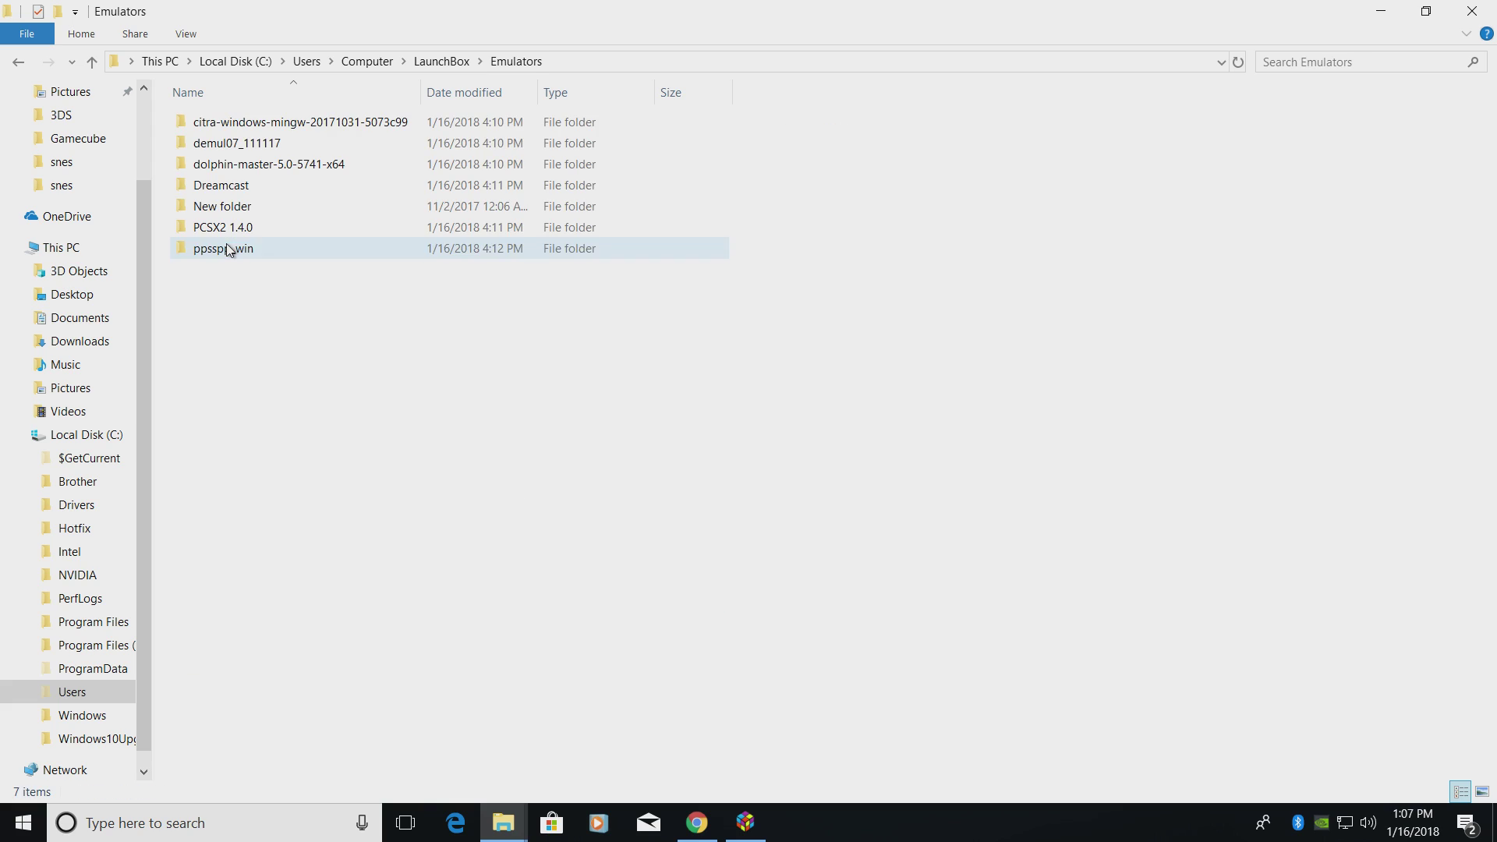
right_click(231, 303)
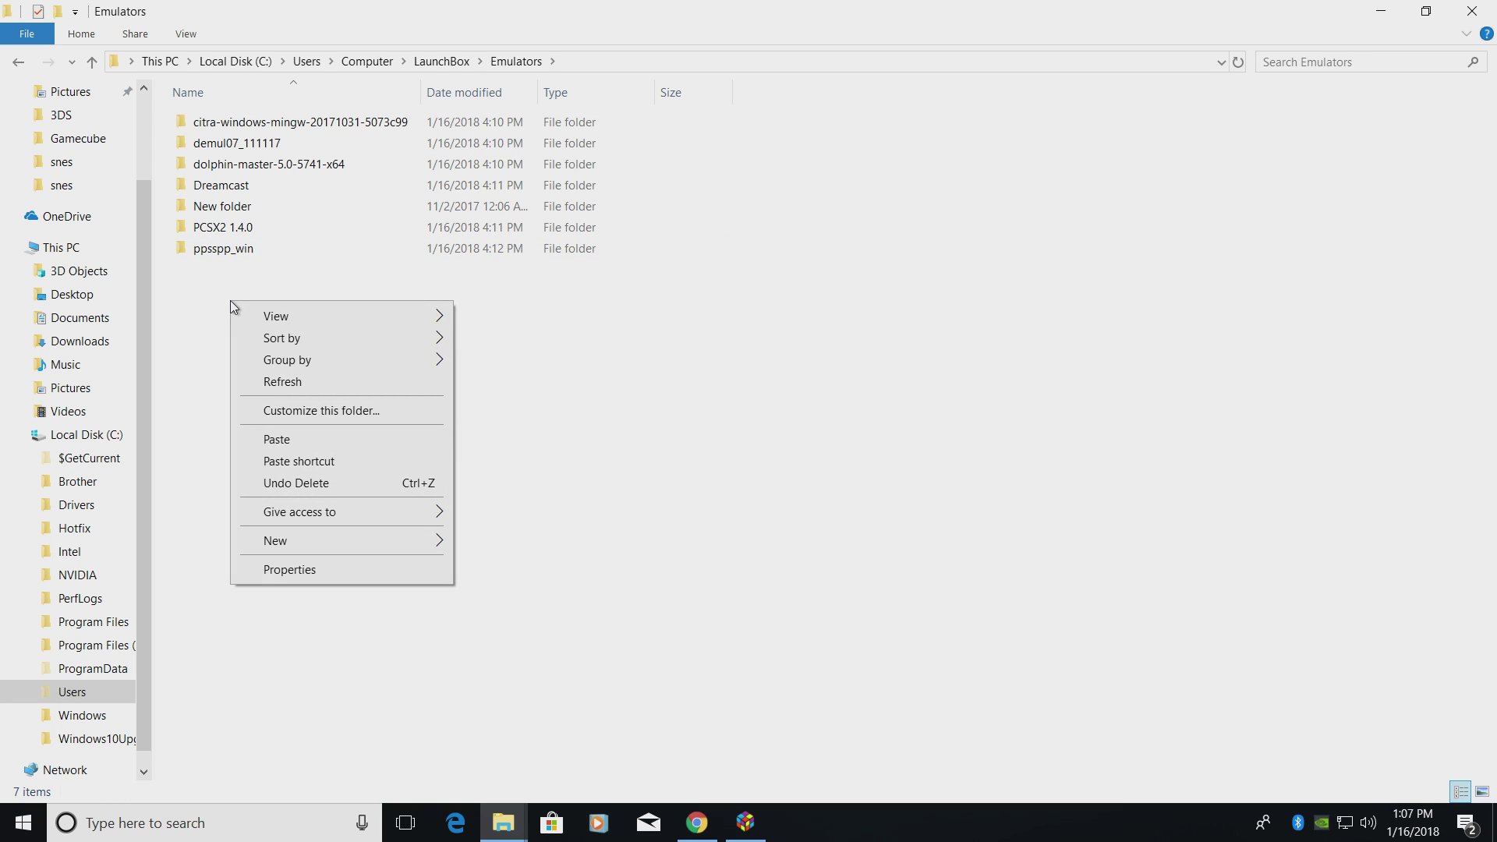
click(288, 444)
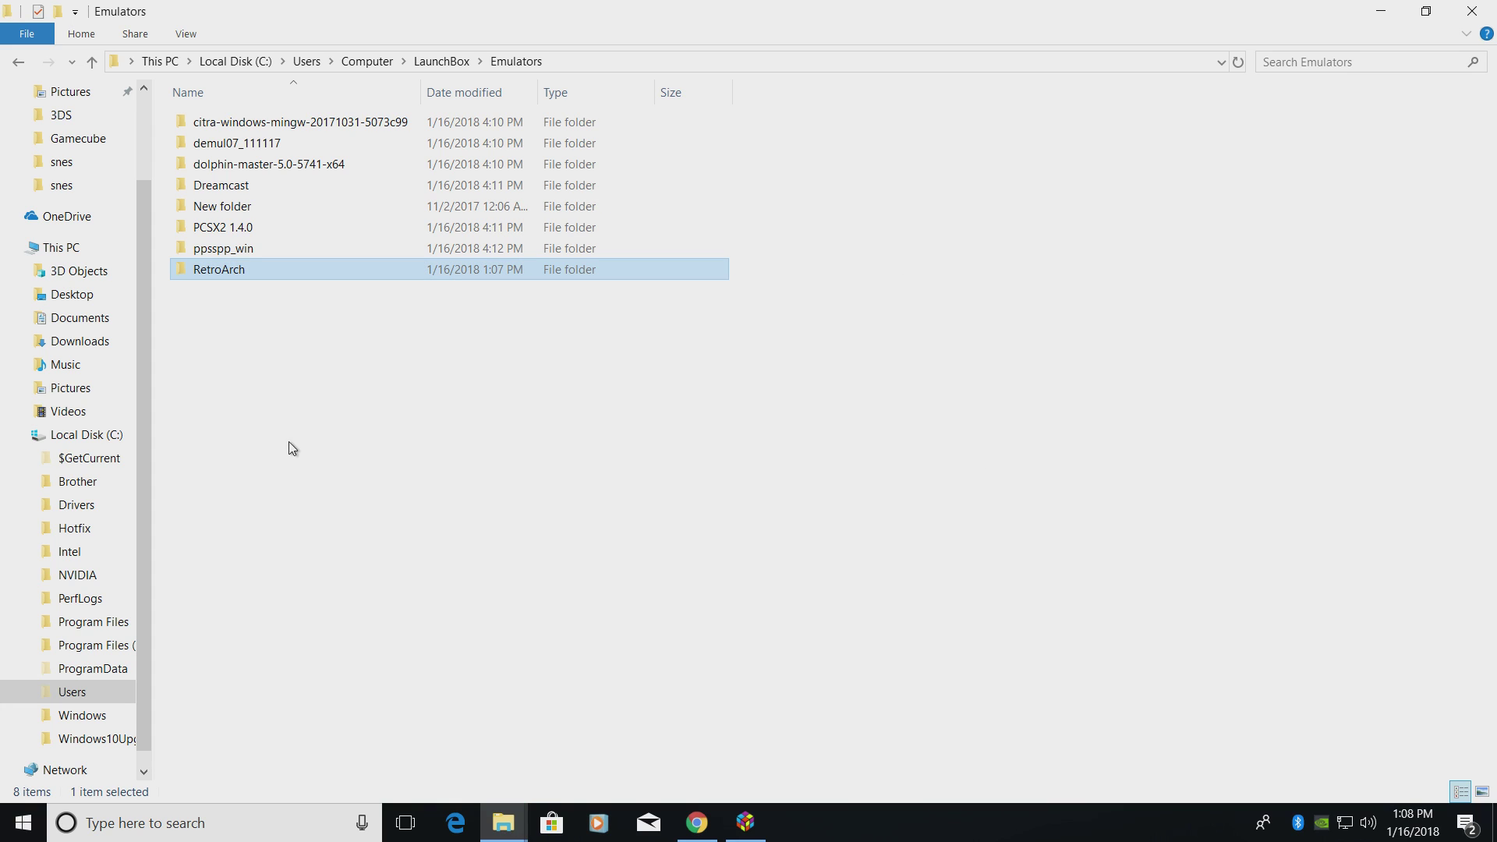
- Launch retroarch.exe from the copied Emulators\RetroArch folder
double_click(230, 269)
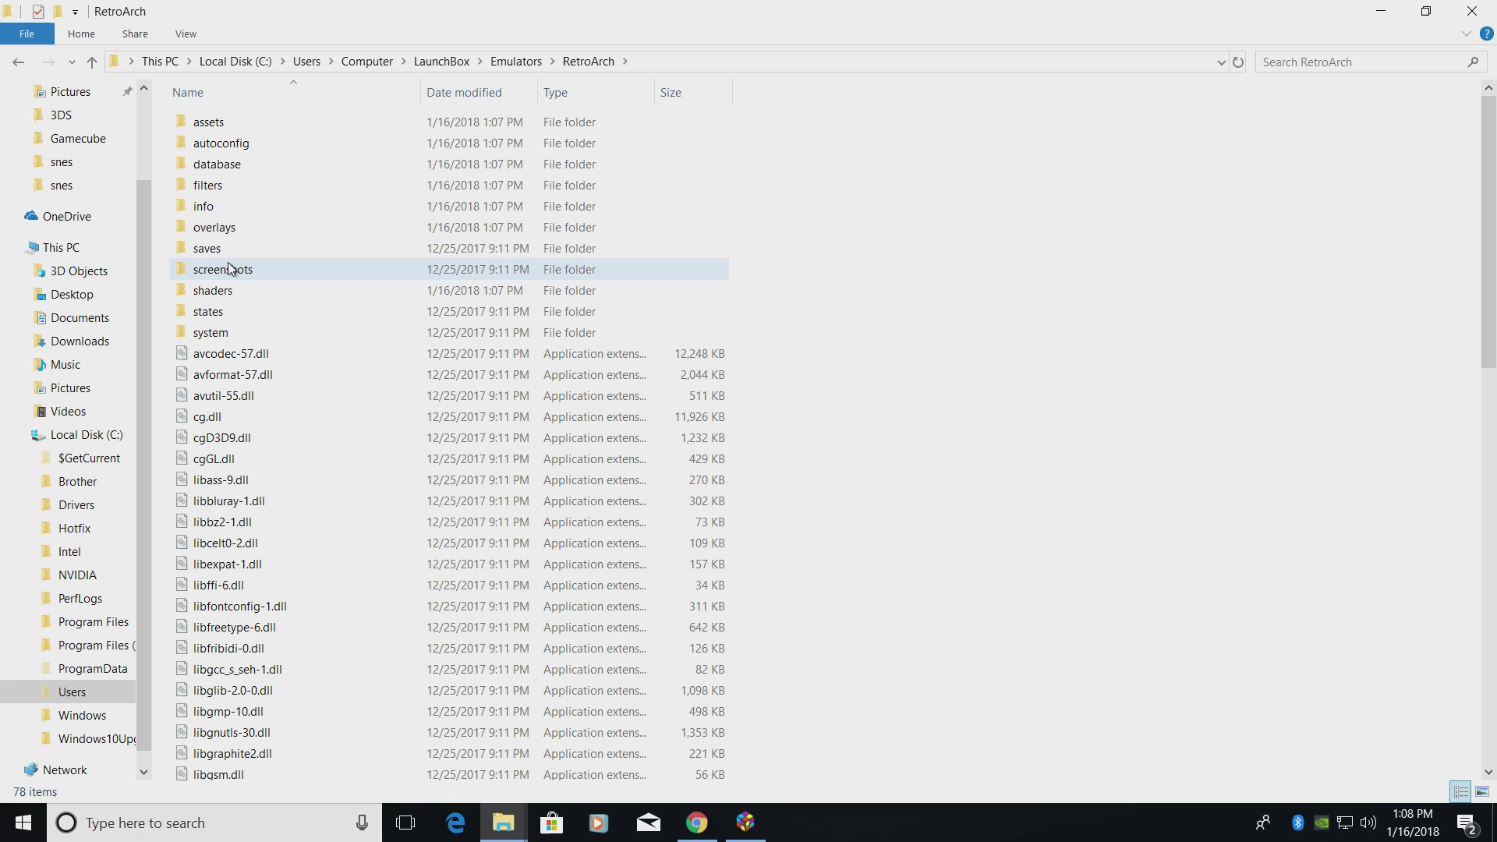
scroll(308, 395, down, 9)
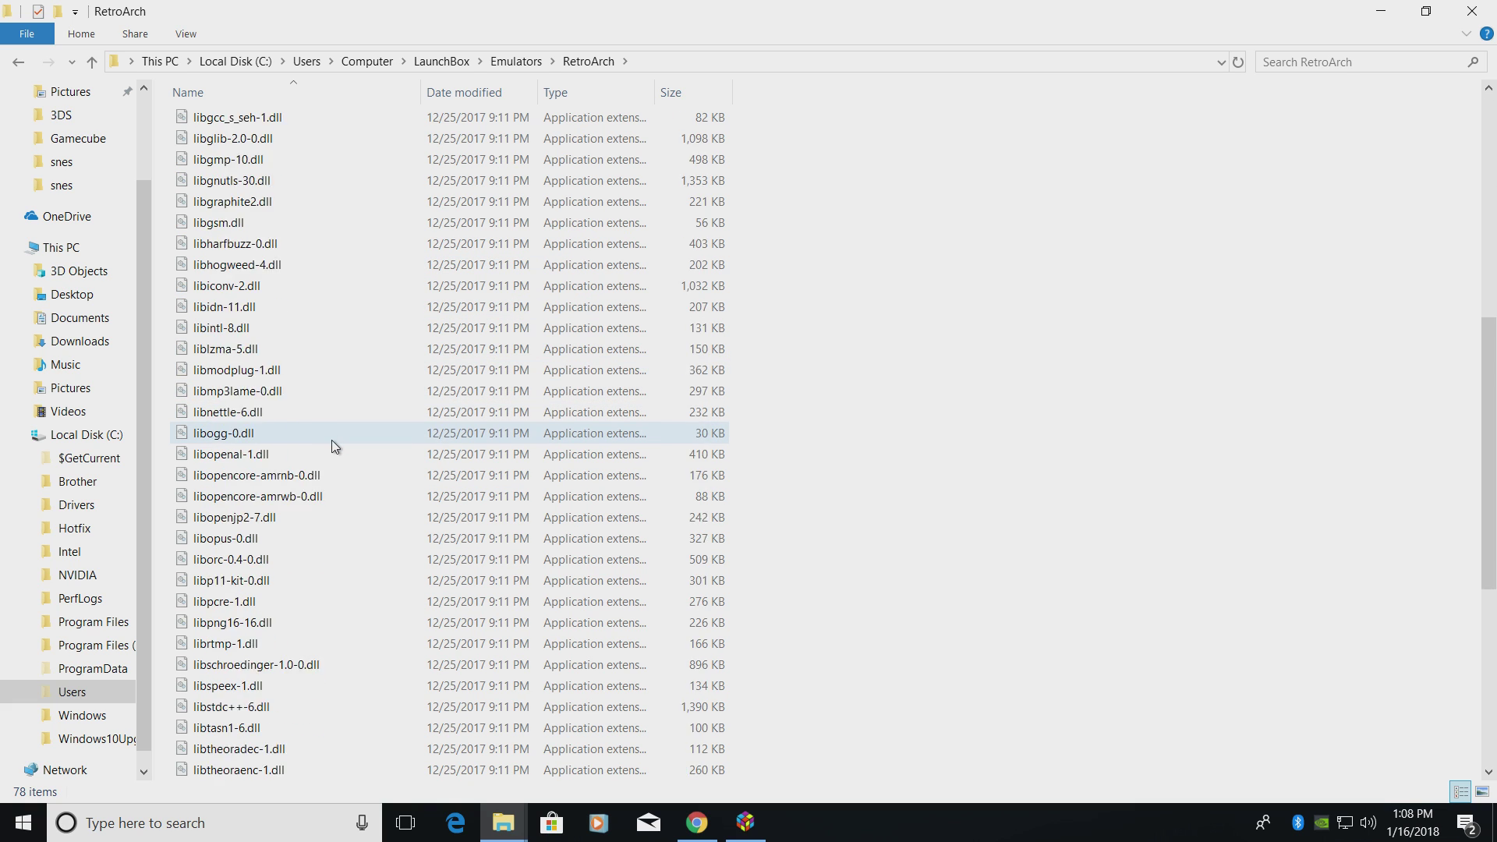
scroll(331, 442, down, 7)
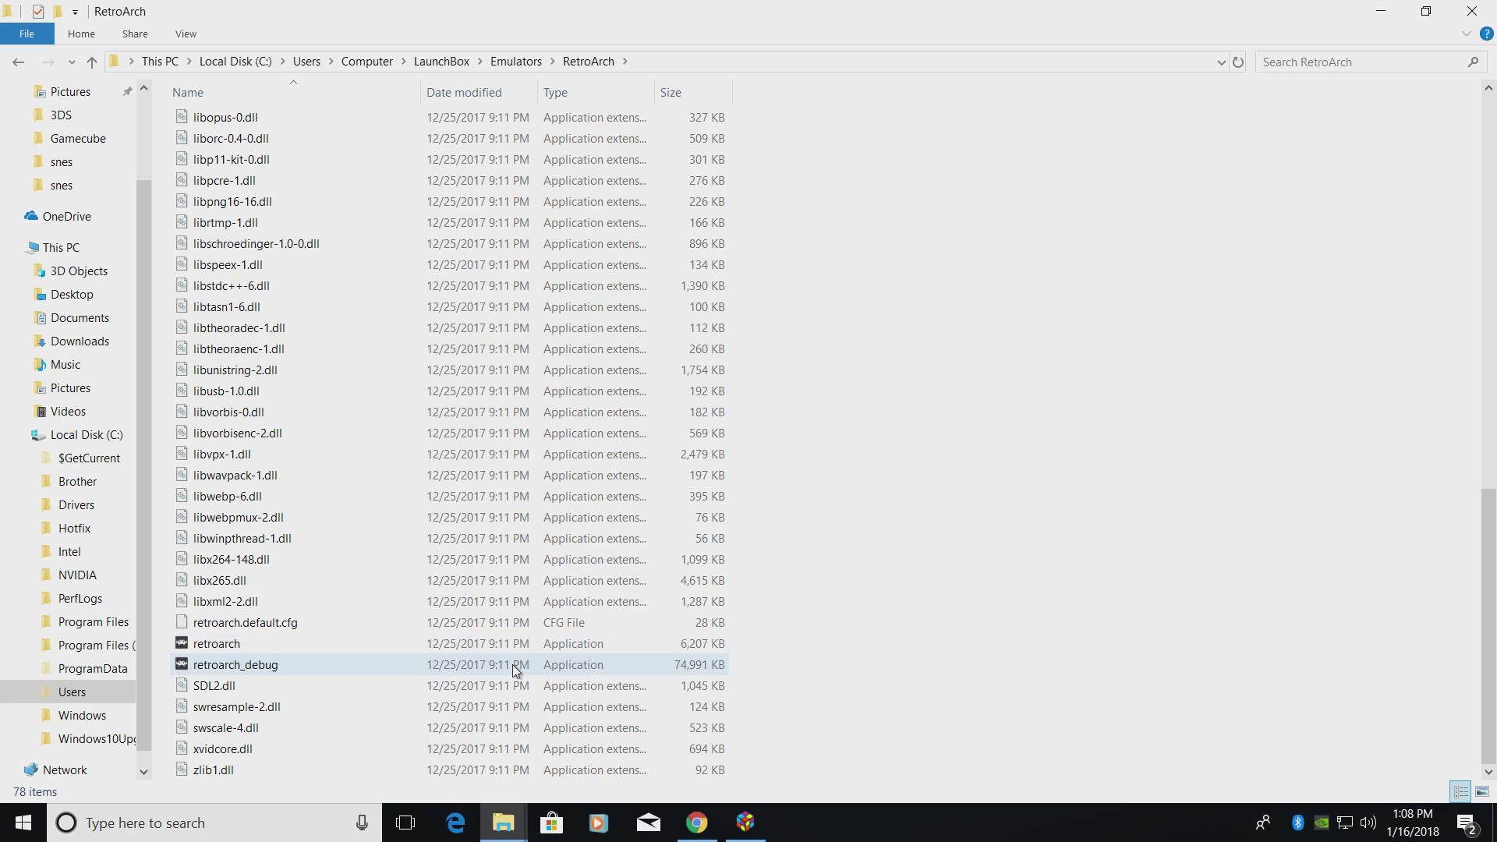
double_click(222, 648)
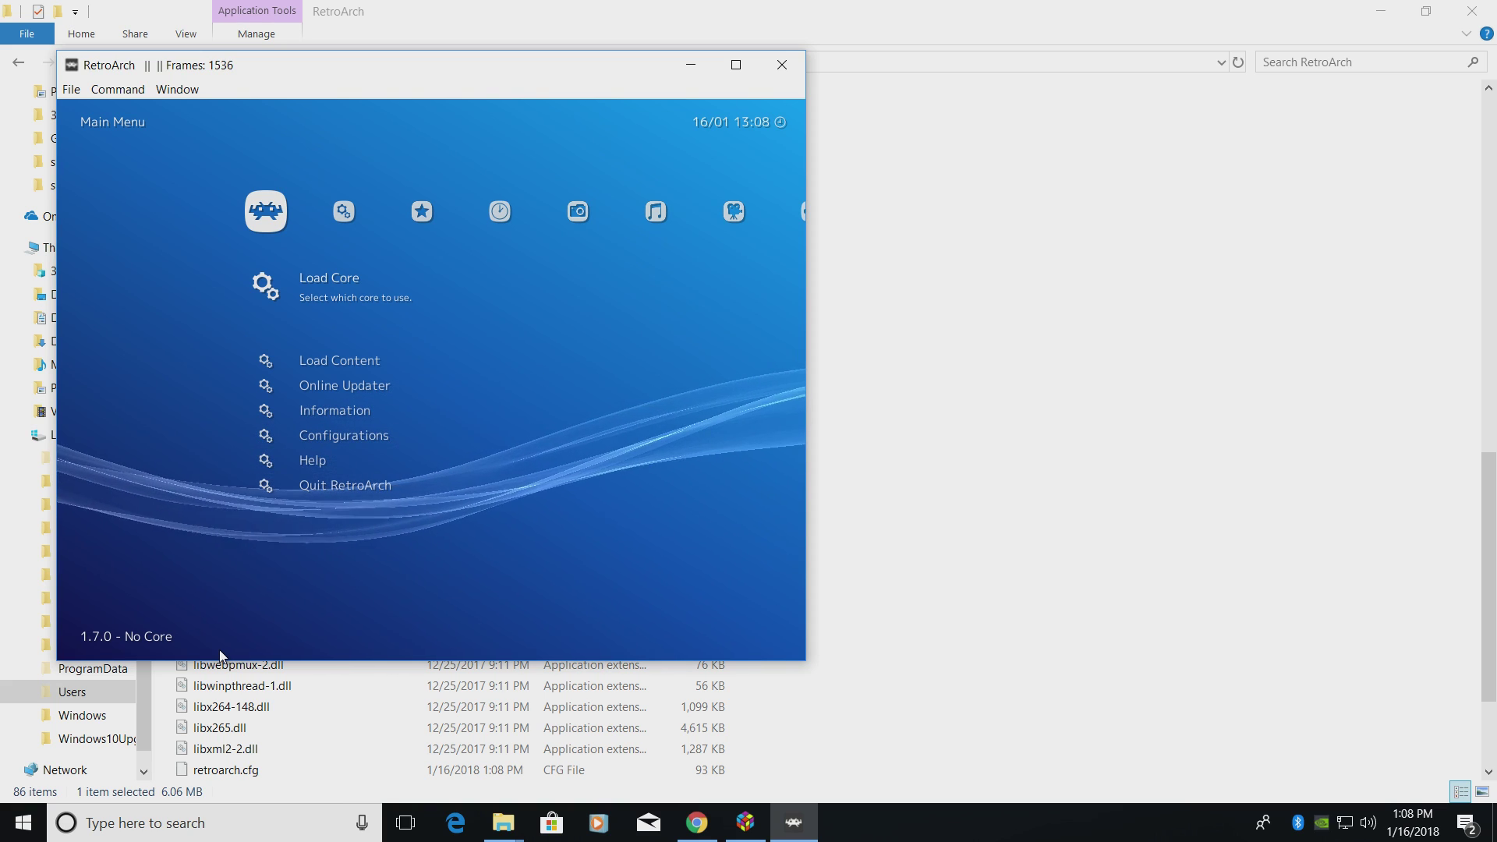
key(Right)
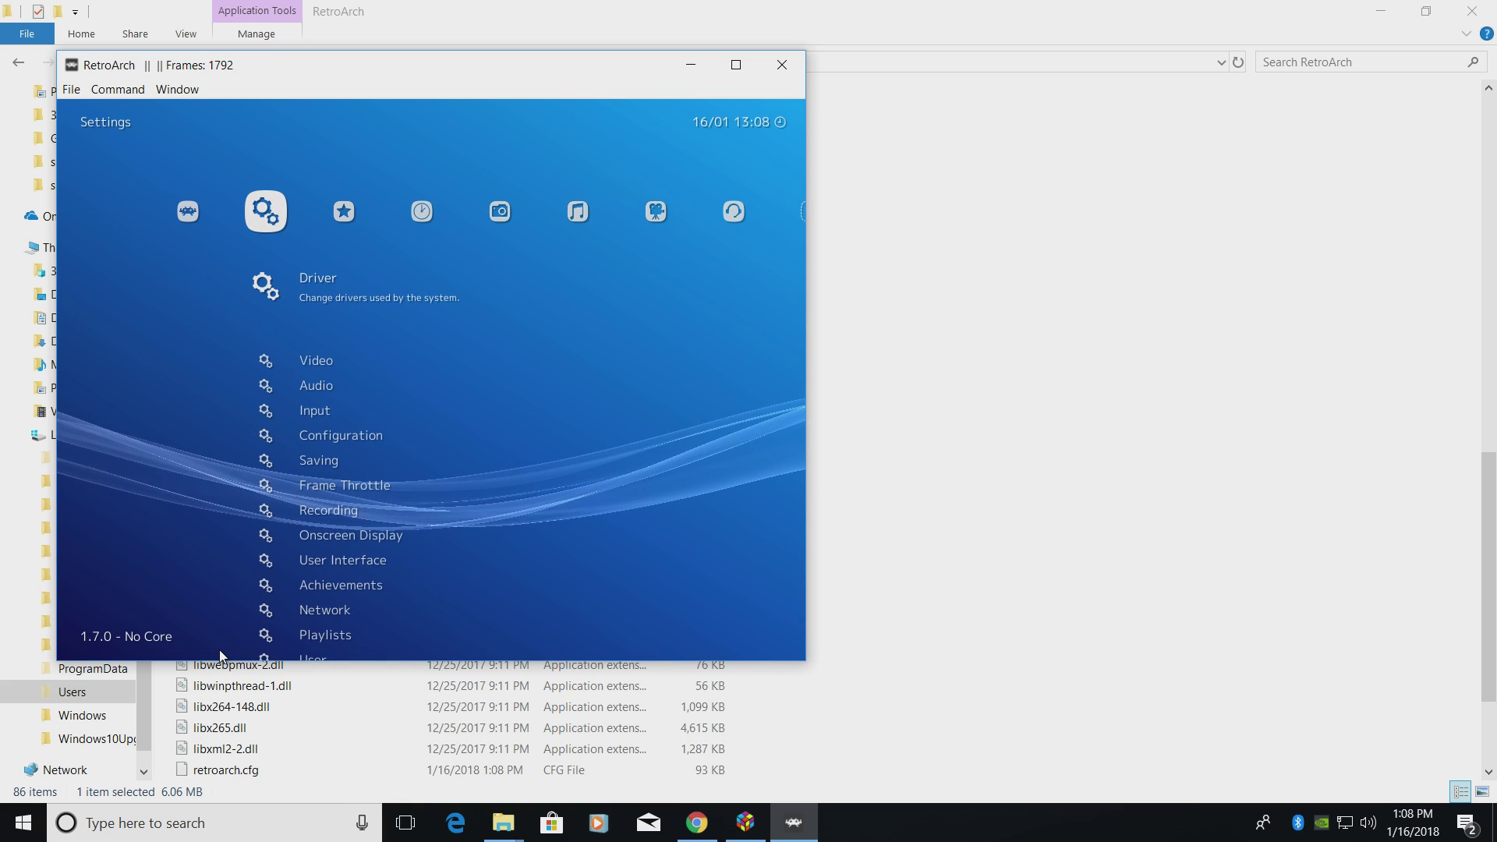
key(Left)
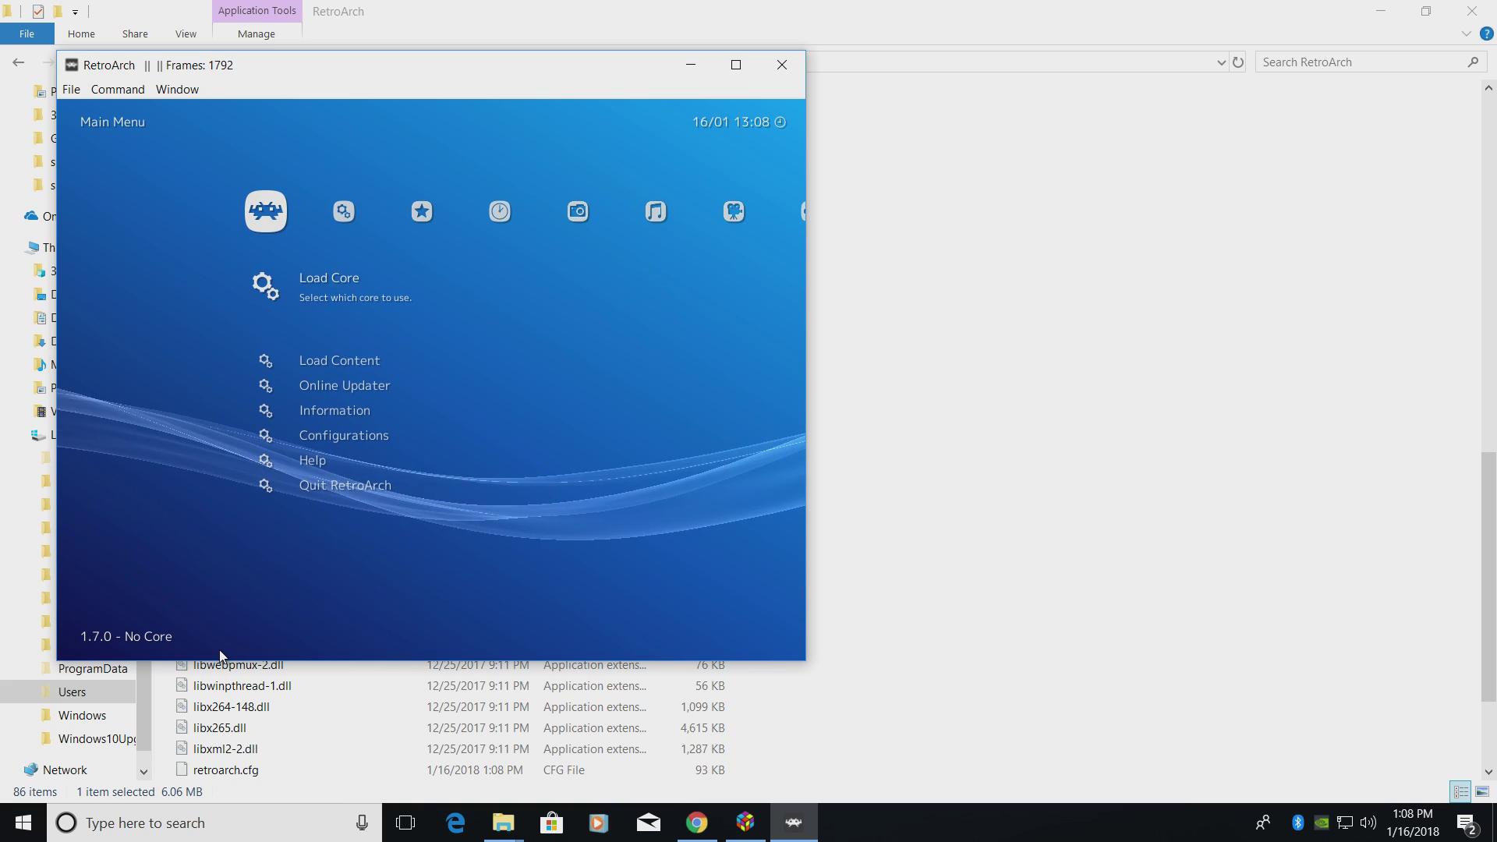
key(Return)
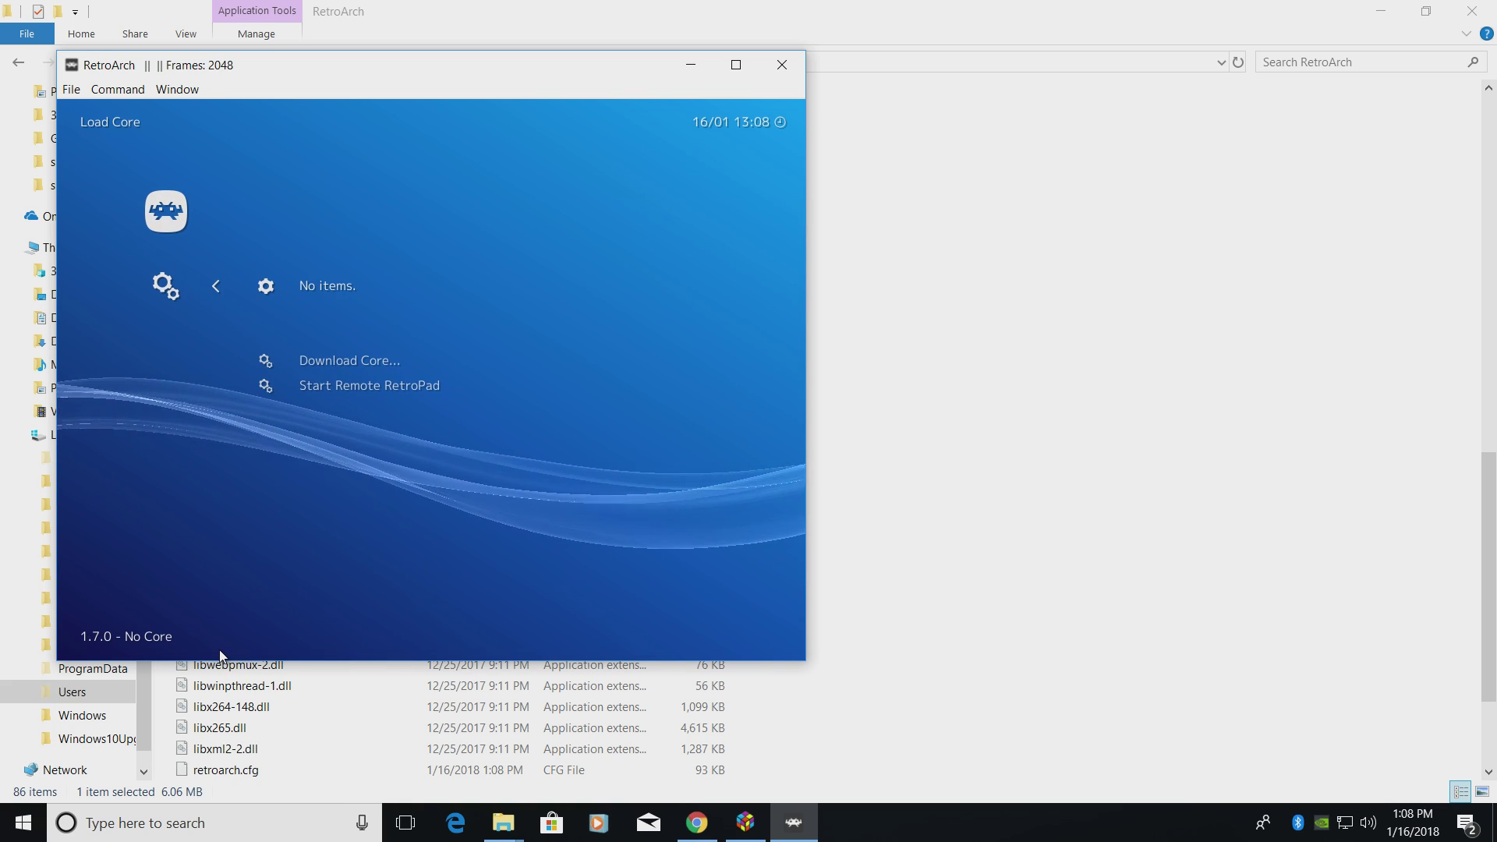
key(BackSpace)
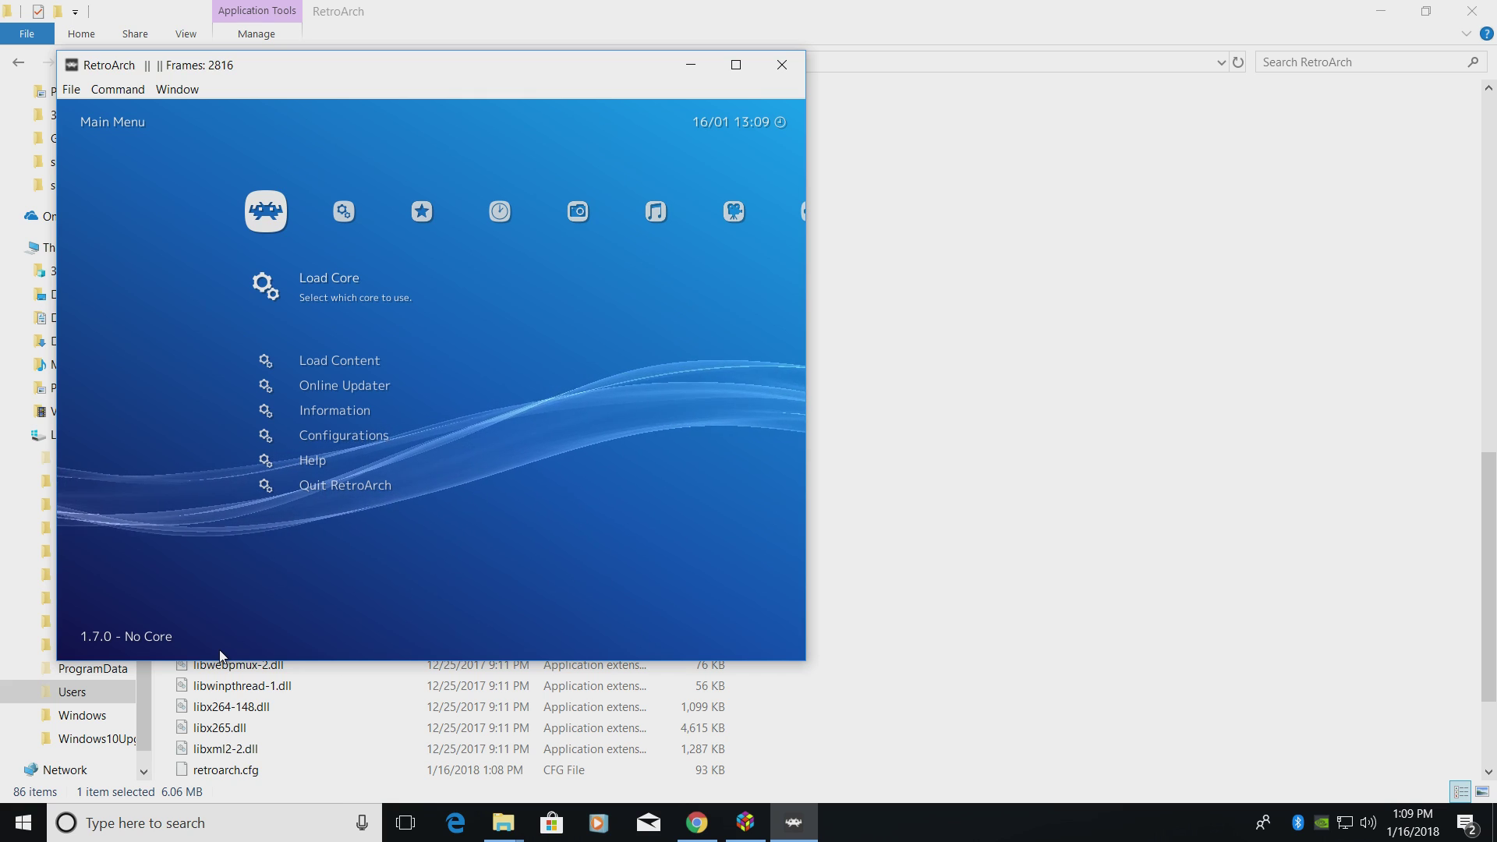
- In Video settings, switch 'Show frame count on FPS display' and 'Display Framerate' to OFF
key(Right)
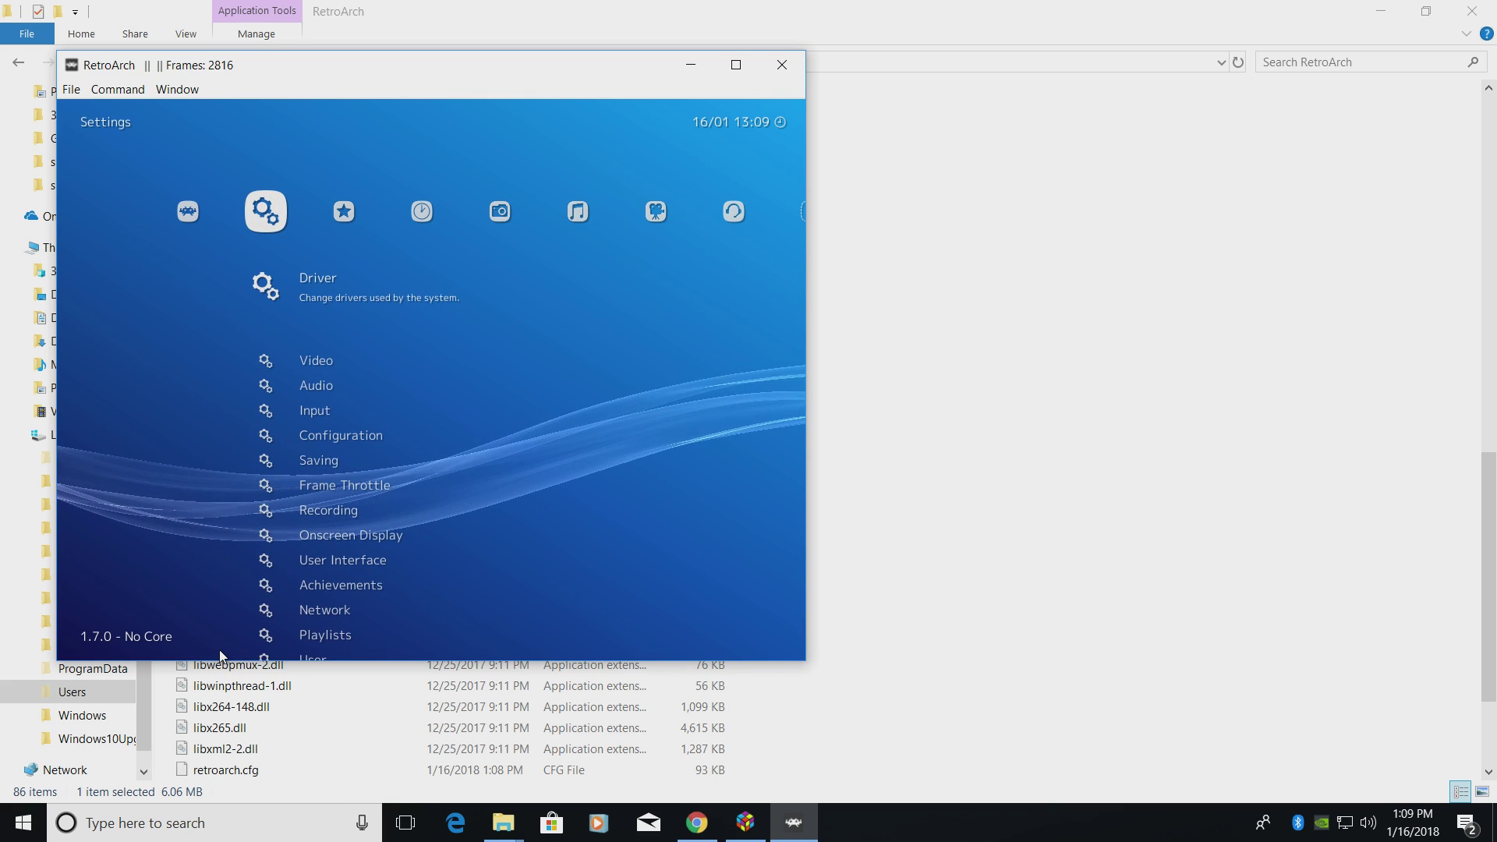
key(Down)
key(Return)
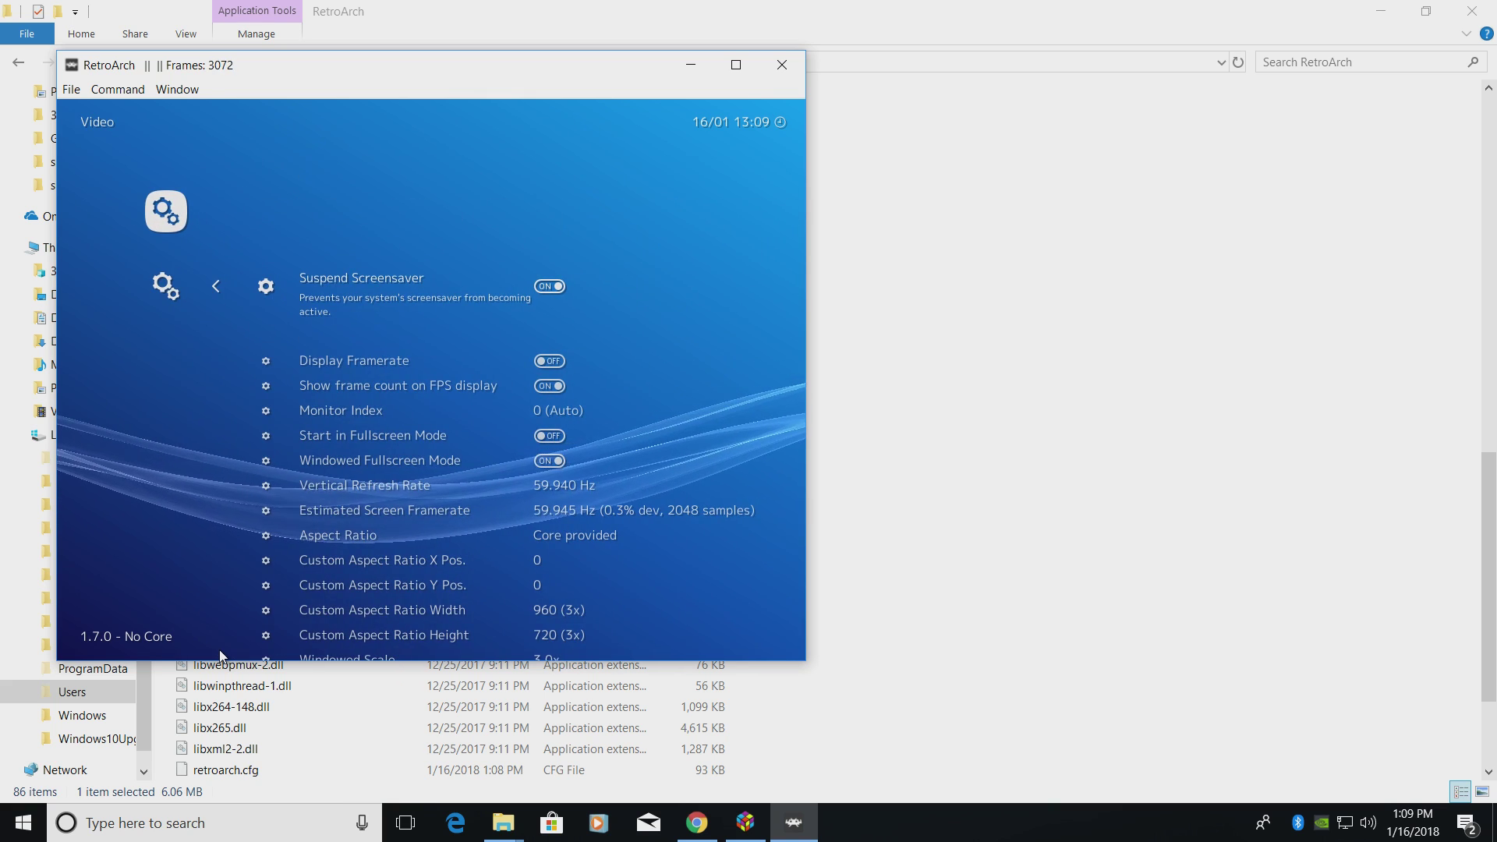
key(Down)
key(Down)
key(Down)
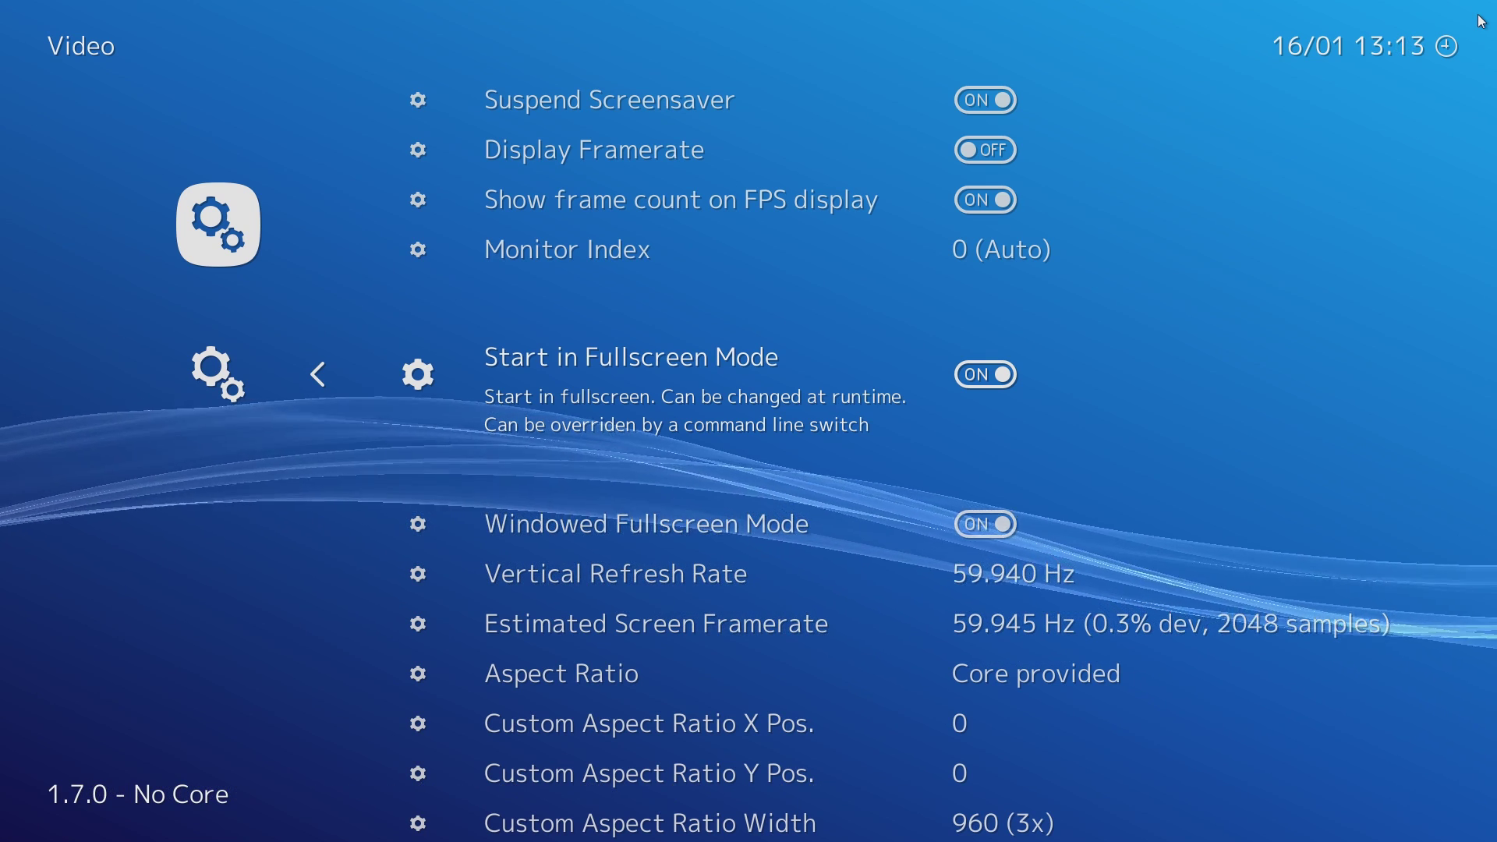
key(Up)
key(Up)
key(Up)
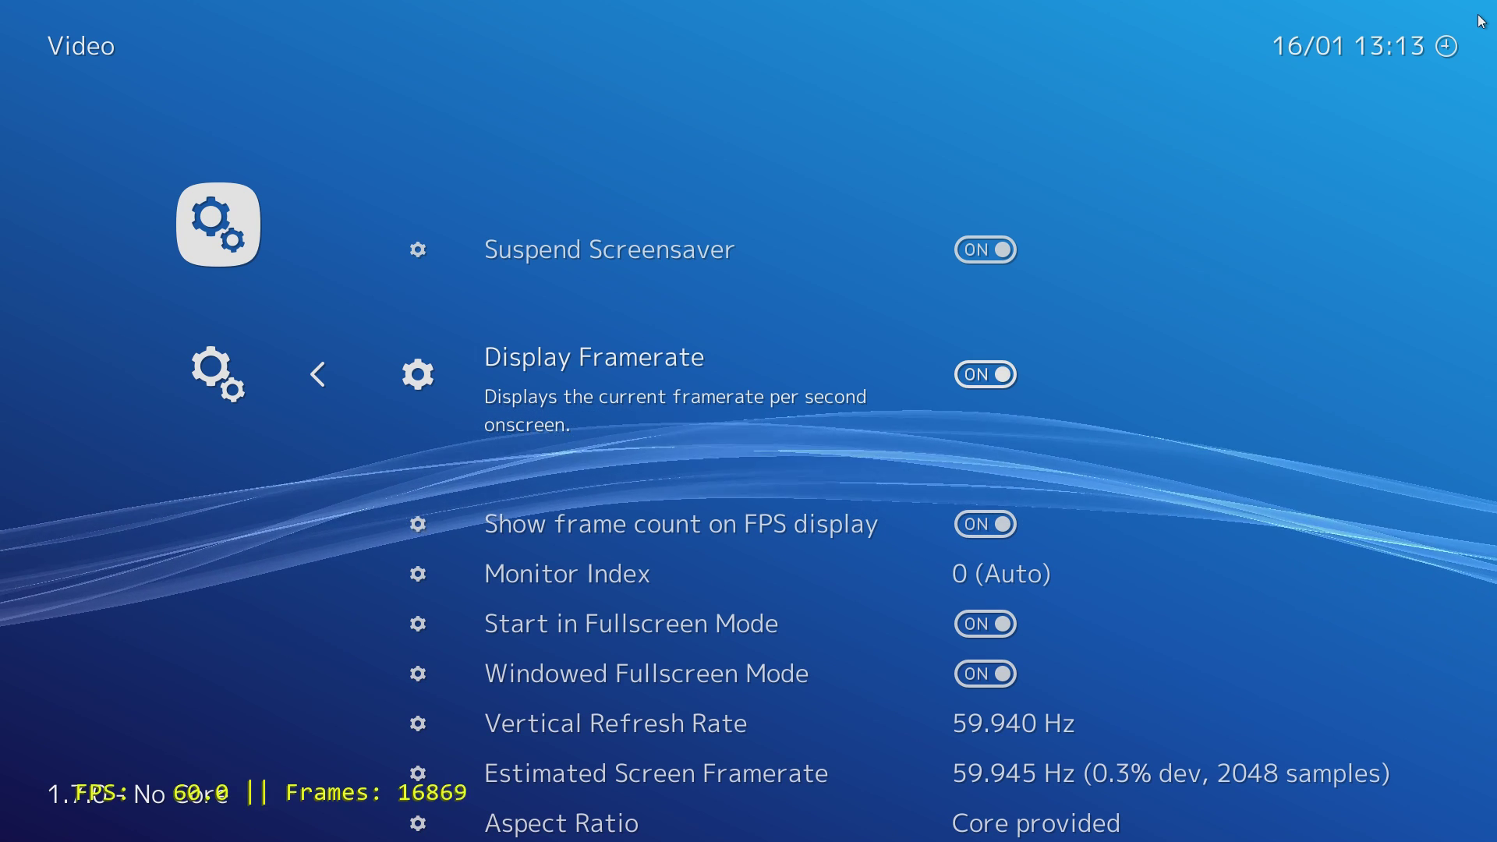
key(Down)
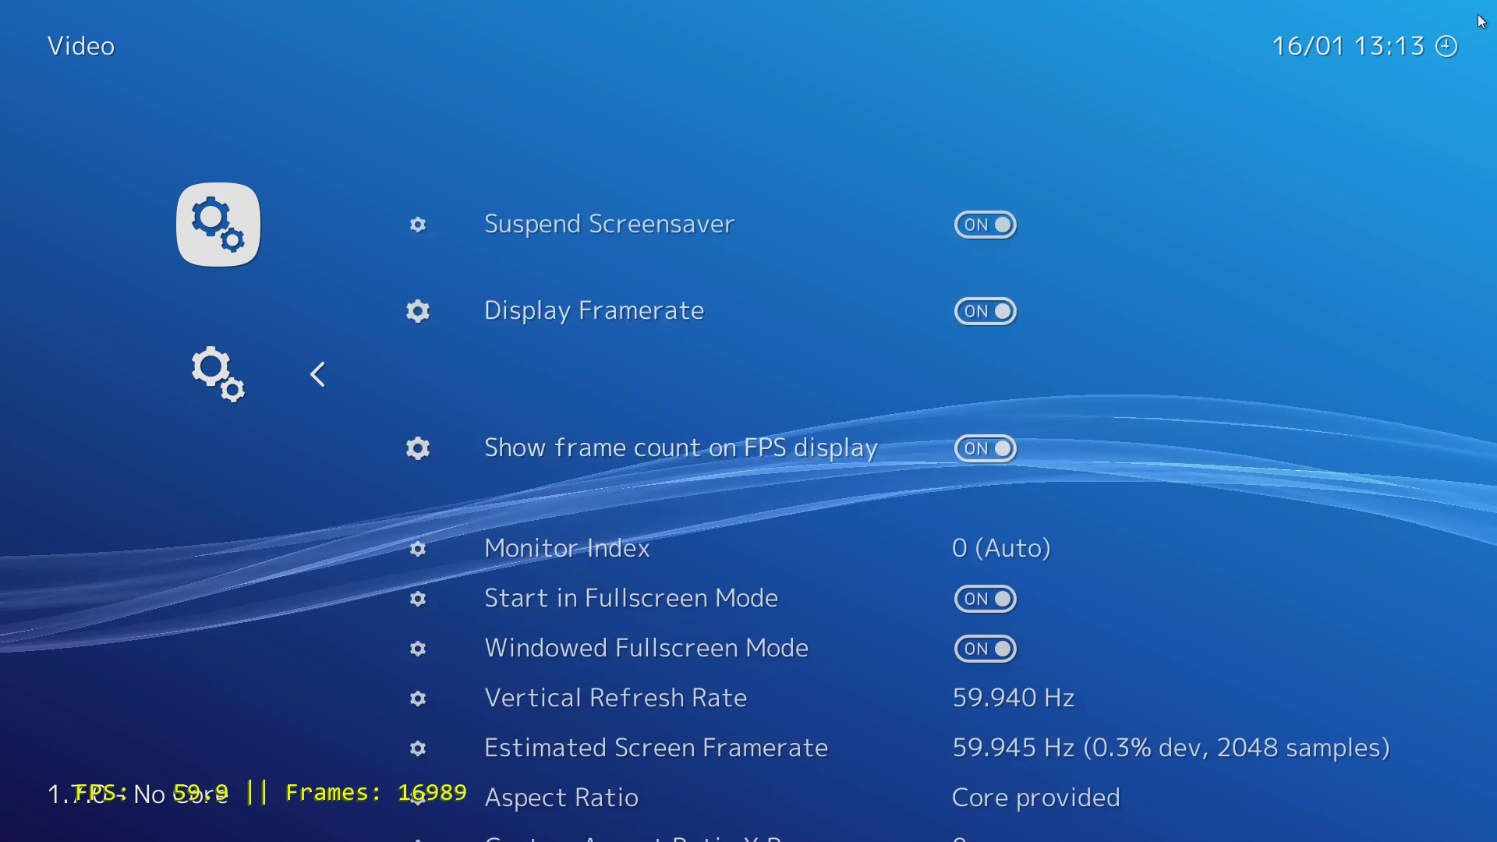
key(Return)
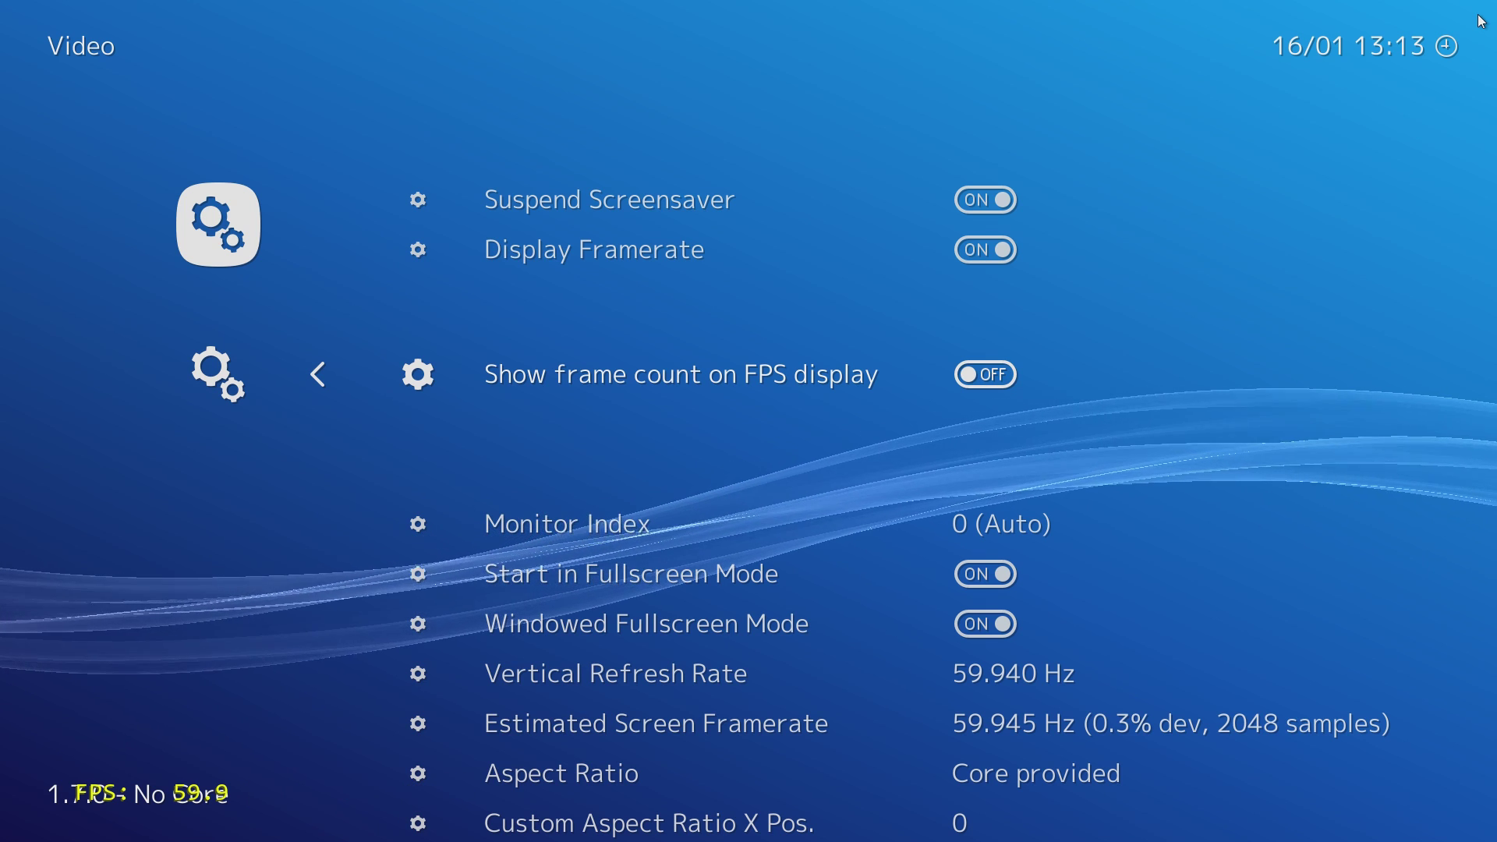
key(Up)
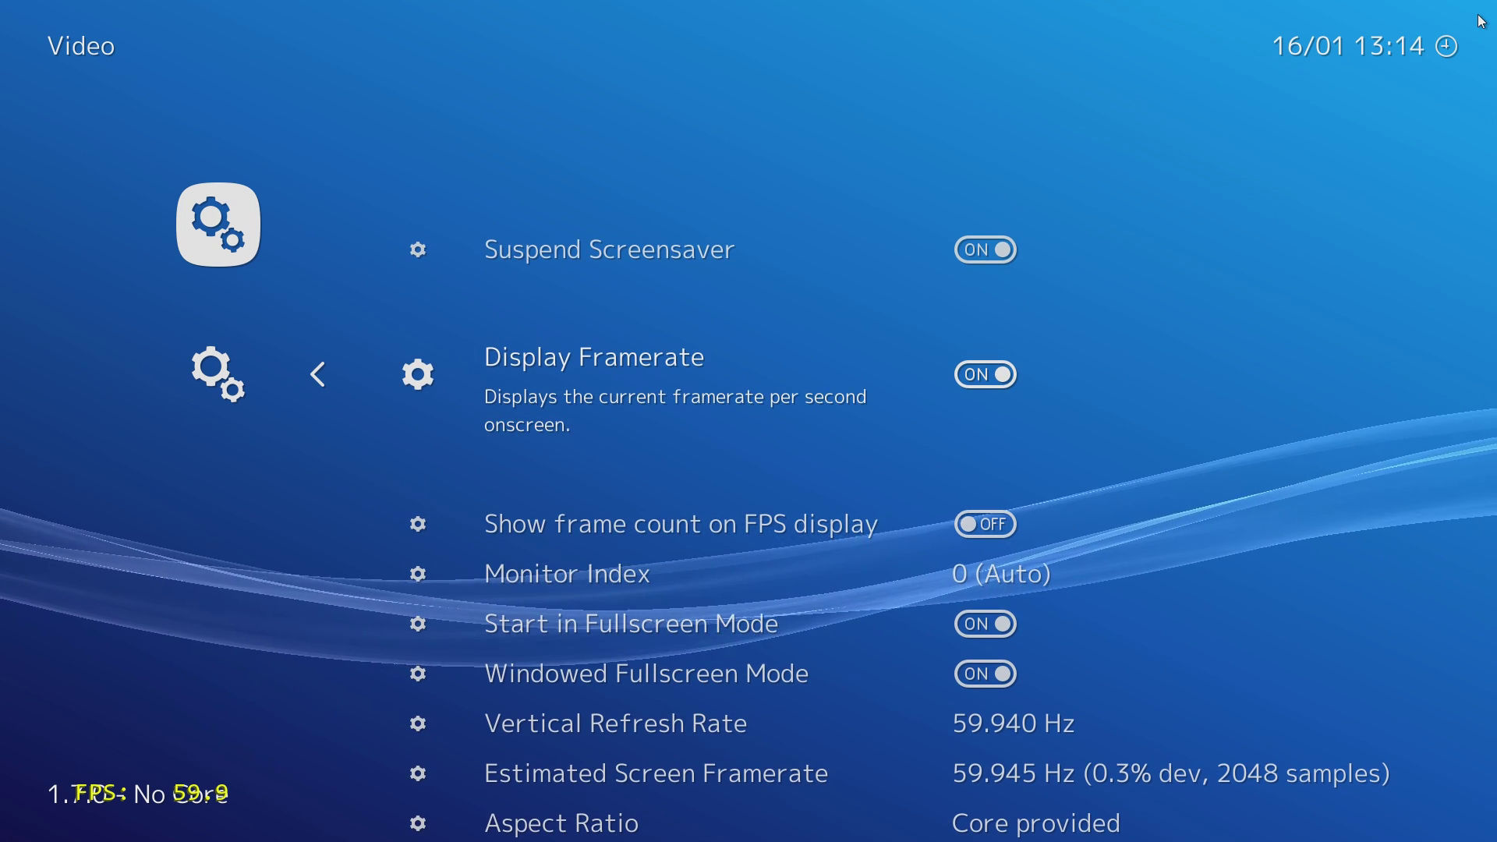
key(Return)
key(BackSpace)
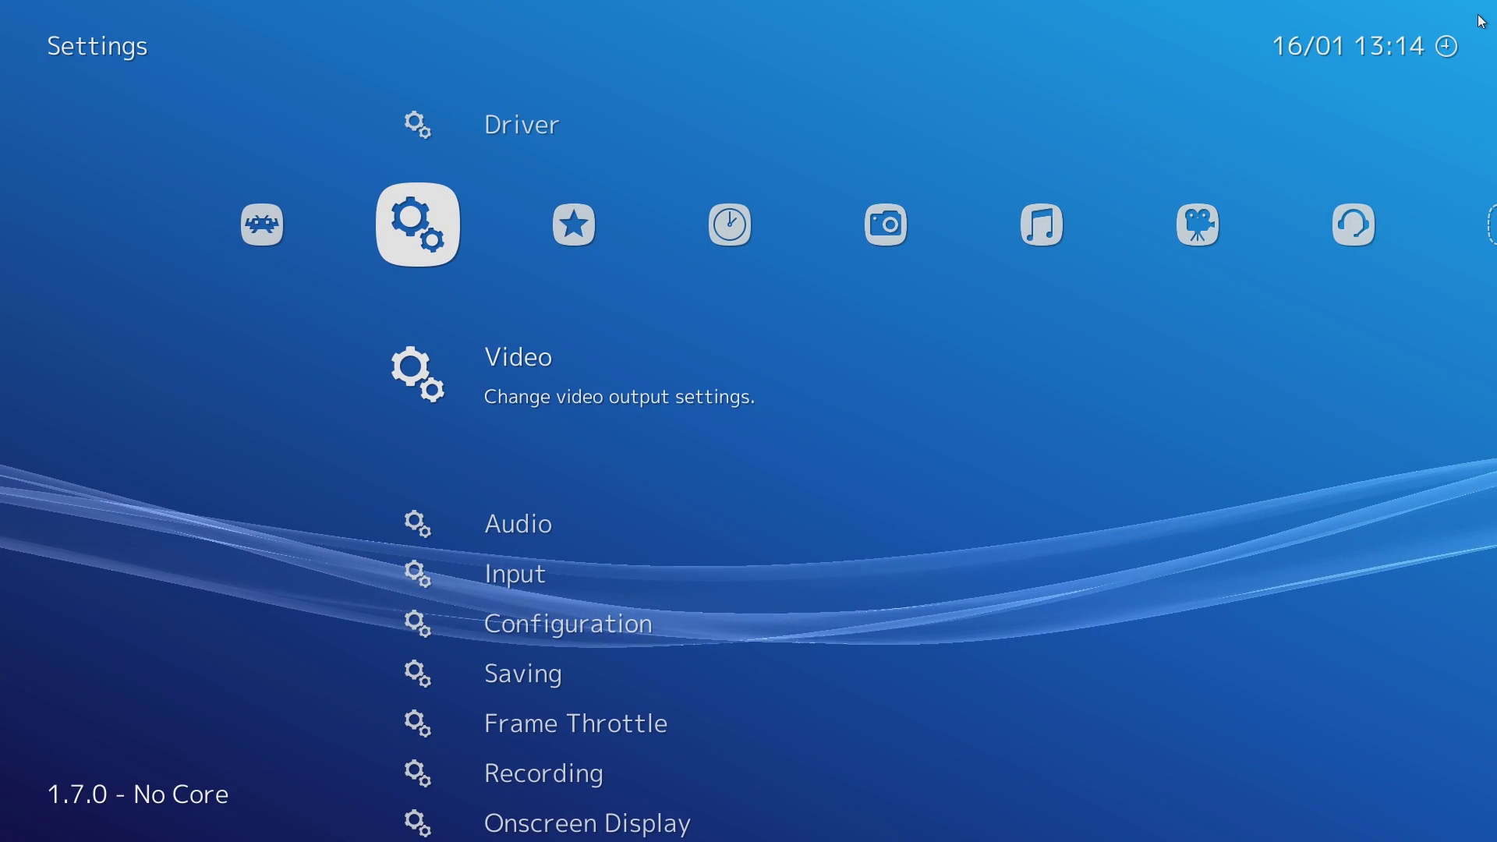
key(Left)
key(Right)
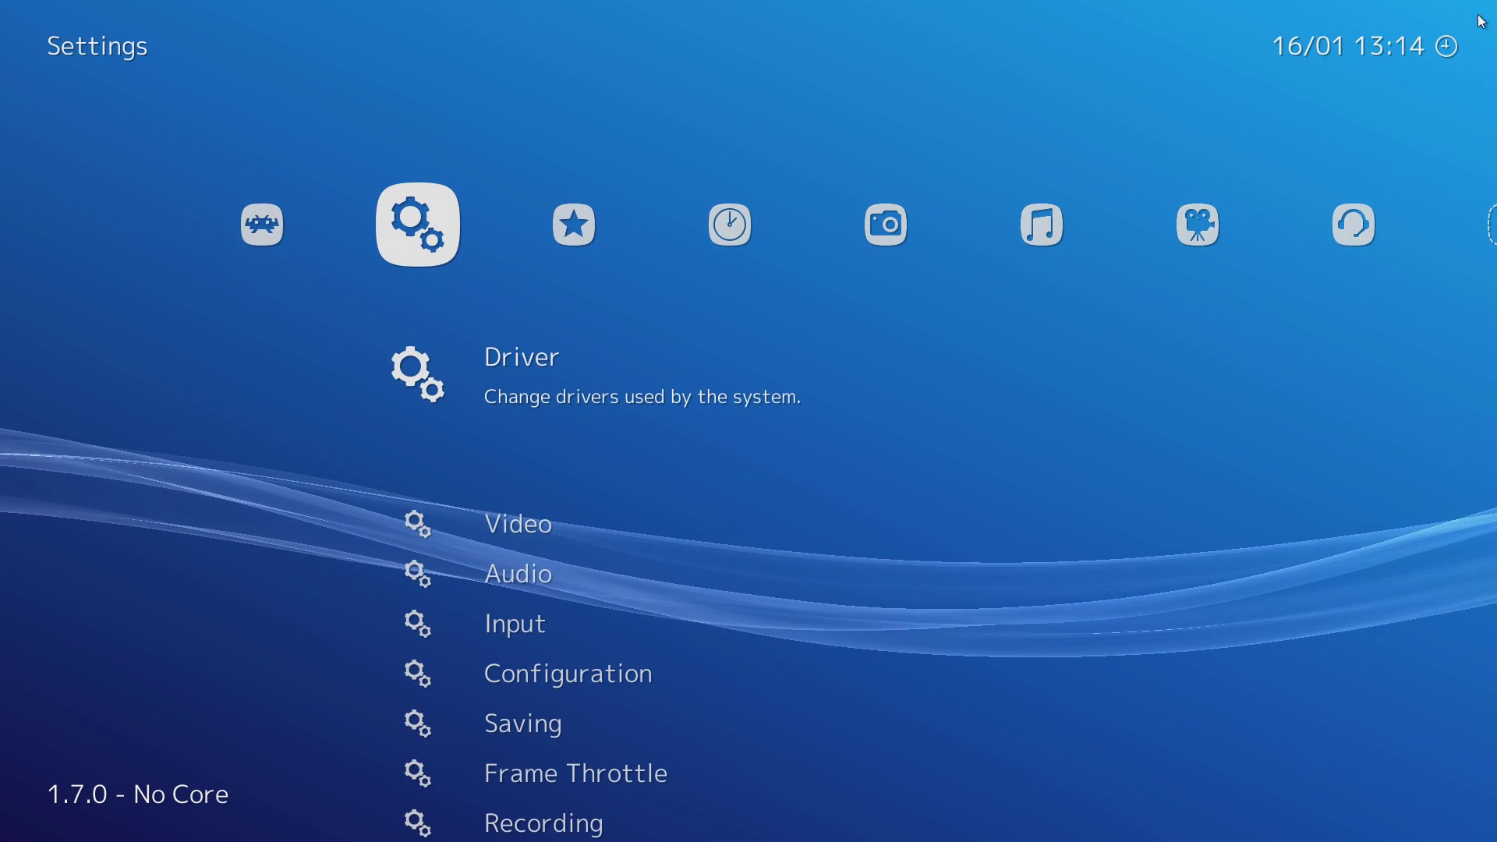
- Download the Sega MS/GG/MD/CD (Genesis Plus GX) core through Online Updater's Core Updater
key(Left)
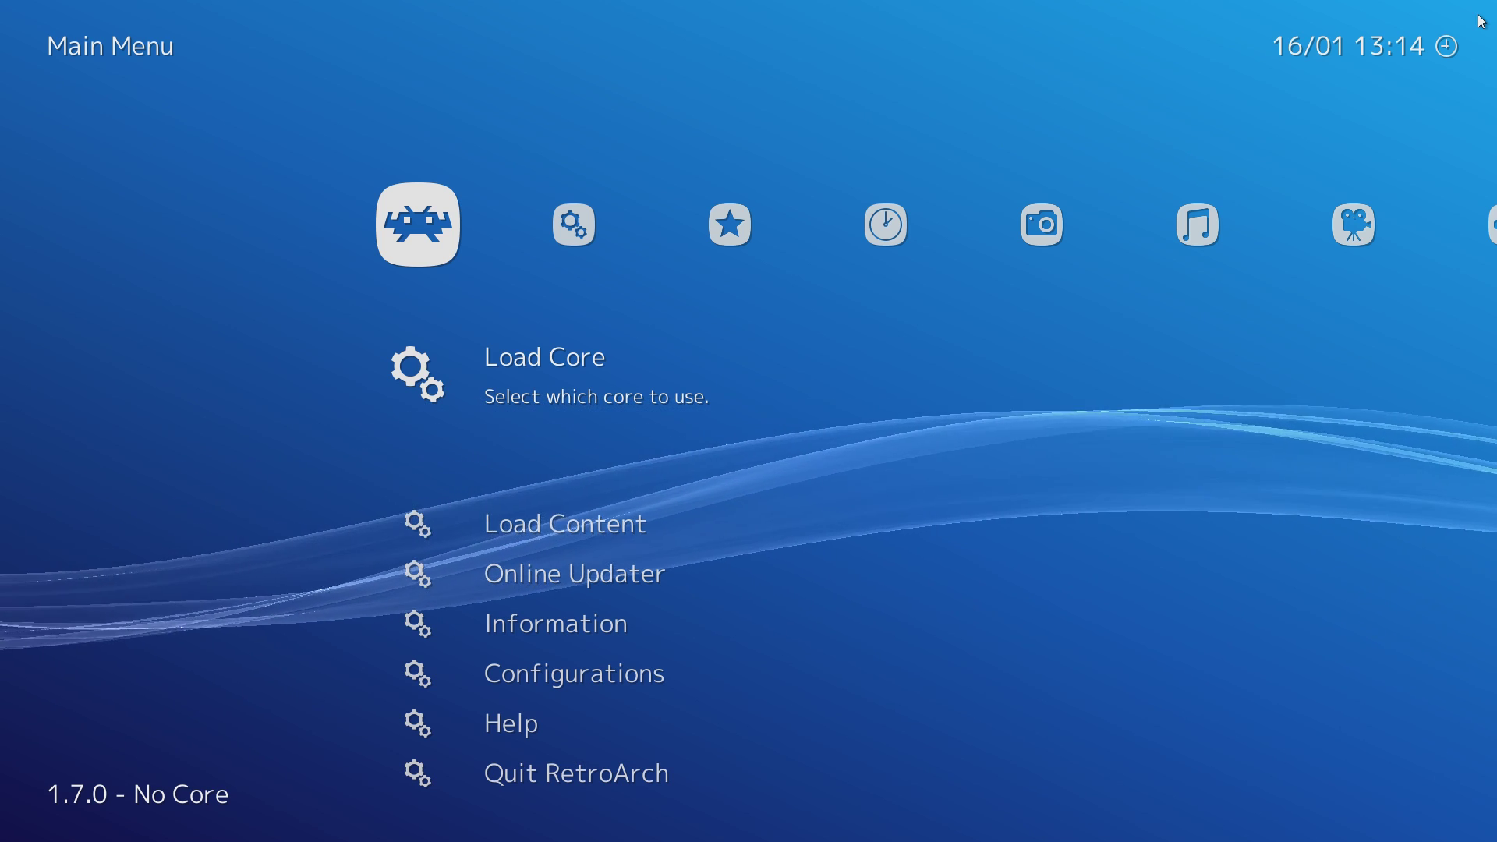
key(Down)
key(Down)
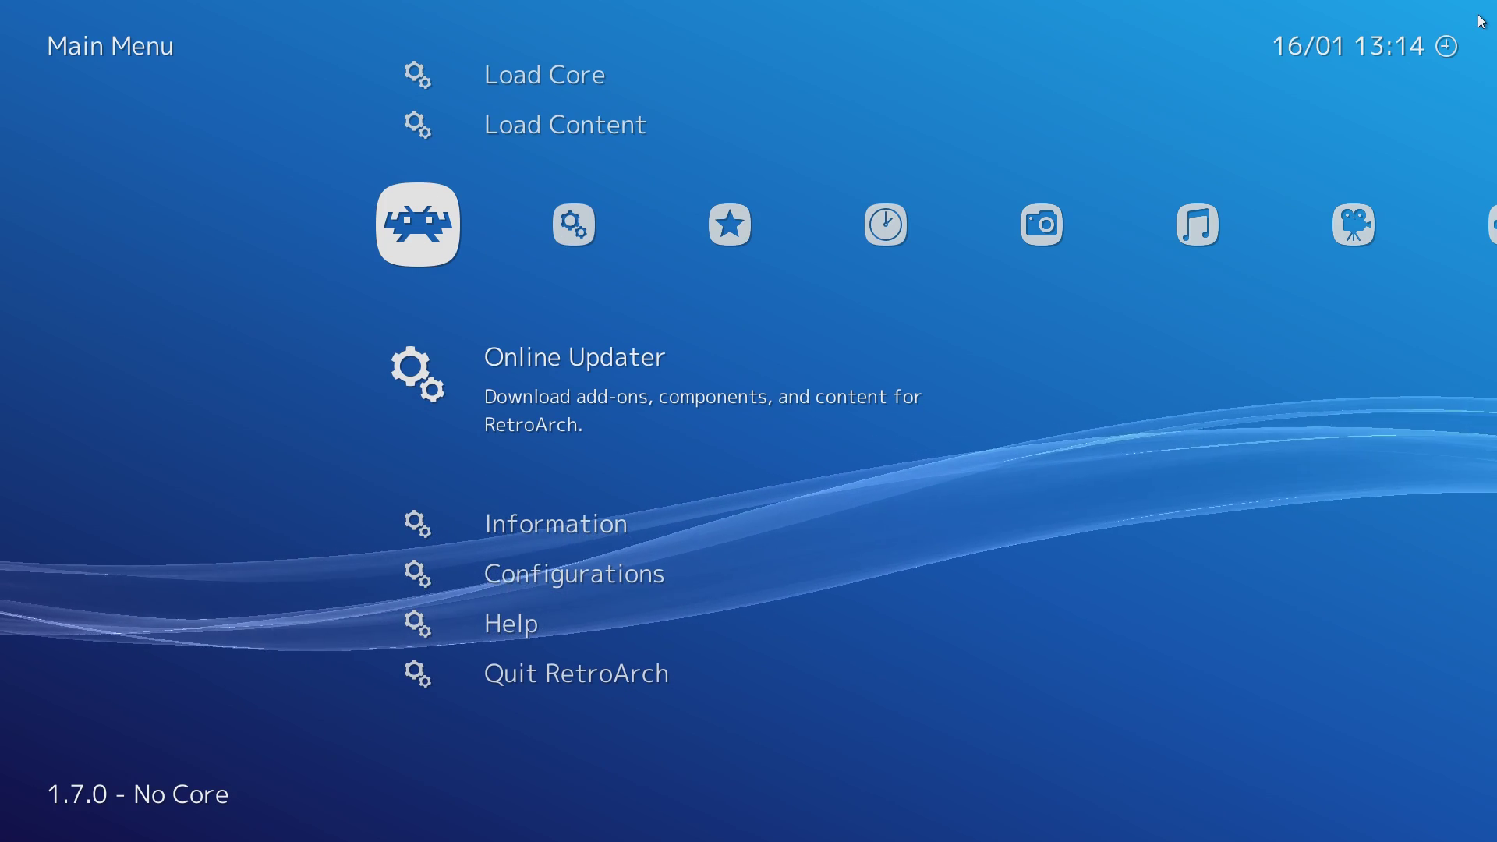
key(Return)
key(Return)
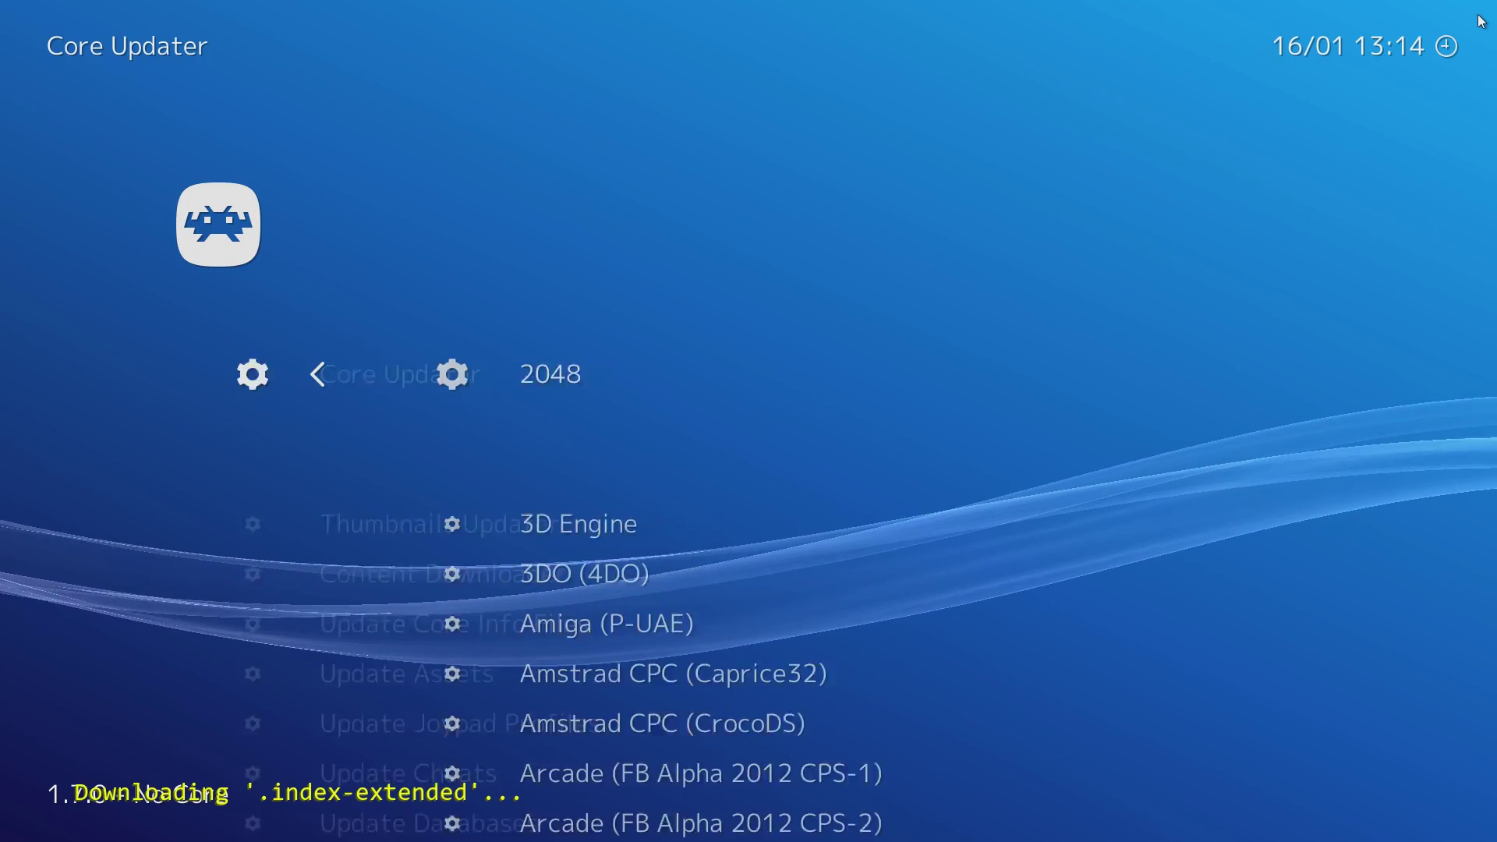
key(Down)
key(Down)
key(Down)
key(Down)
key(Down)
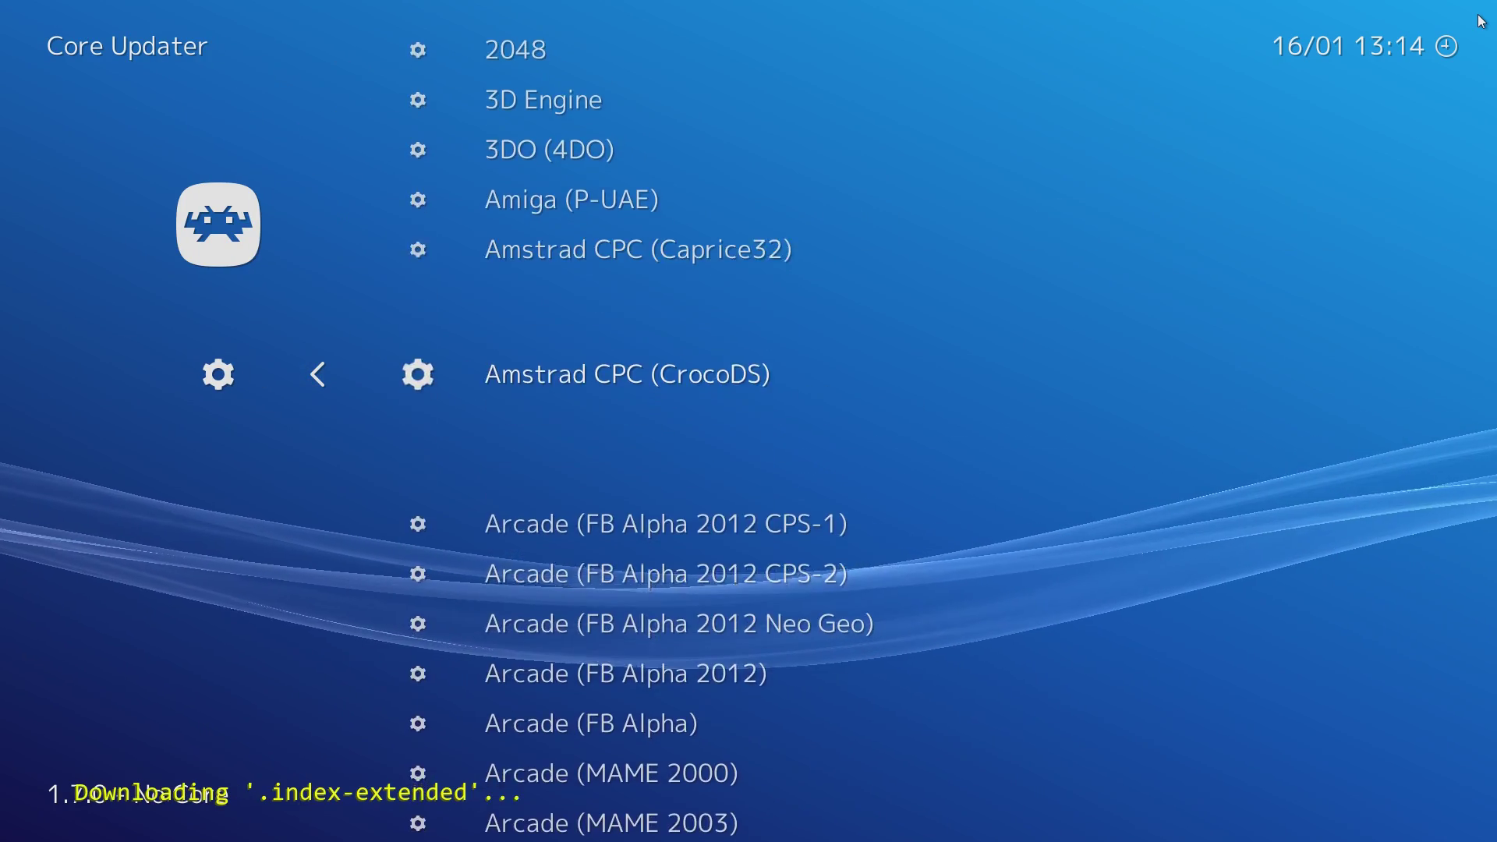
key(Down)
key(Down)
key(Down)
key(Down)
key(Down)
key(Down)
key(Down)
key(Down)
key(Down)
key(Down)
key(Down)
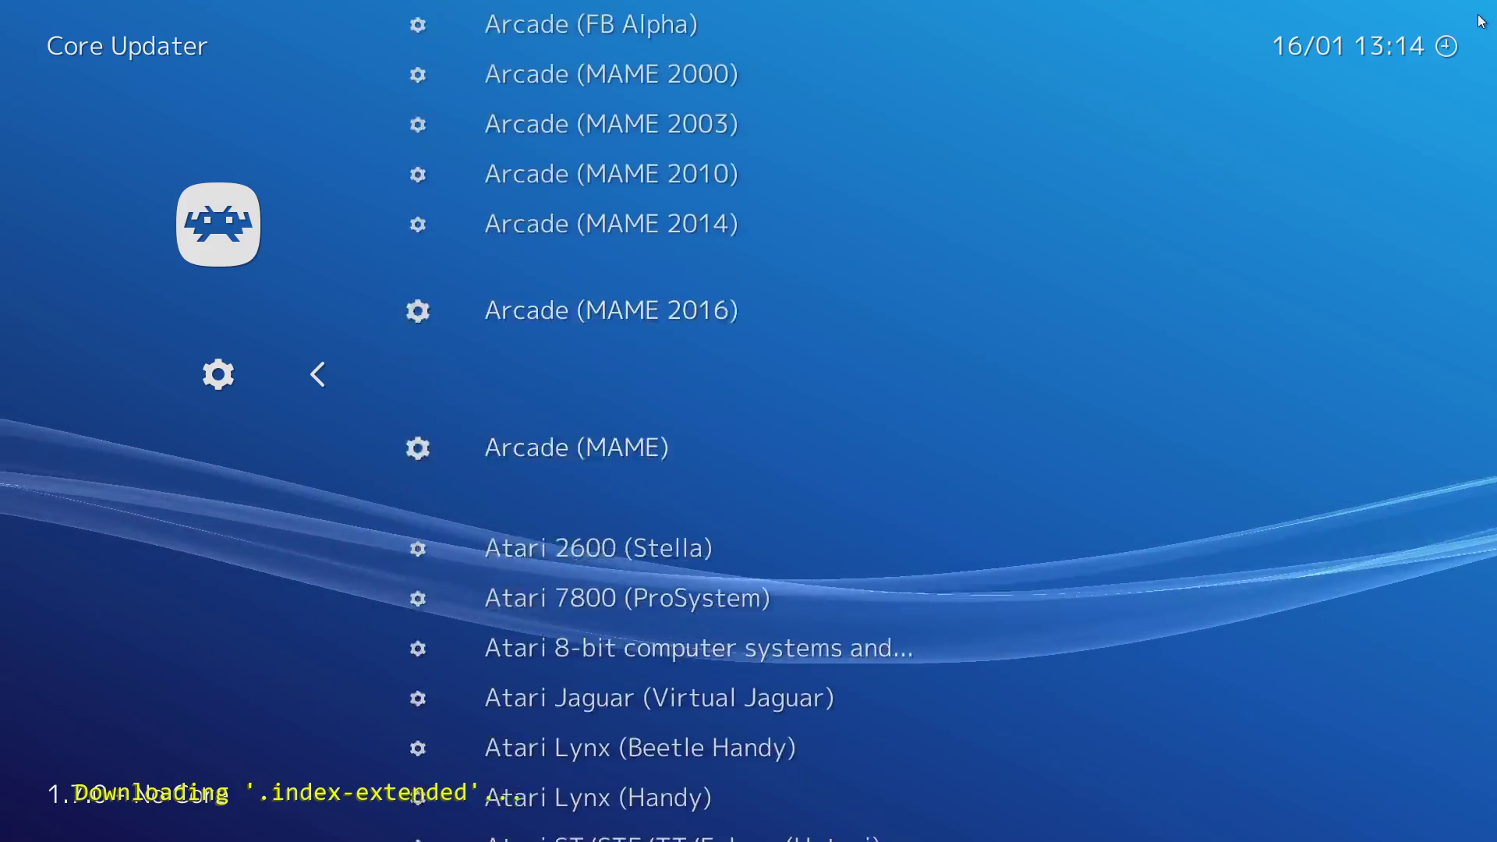
key(Down)
key(Down)
key(Down)
key(Down)
key(Down)
key(Down)
key(Down)
key(Down)
key(Down)
key(Down)
key(Down)
key(Down)
key(Down)
key(Down)
key(Down)
key(Down)
key(Down)
key(Down)
key(Down)
key(Down)
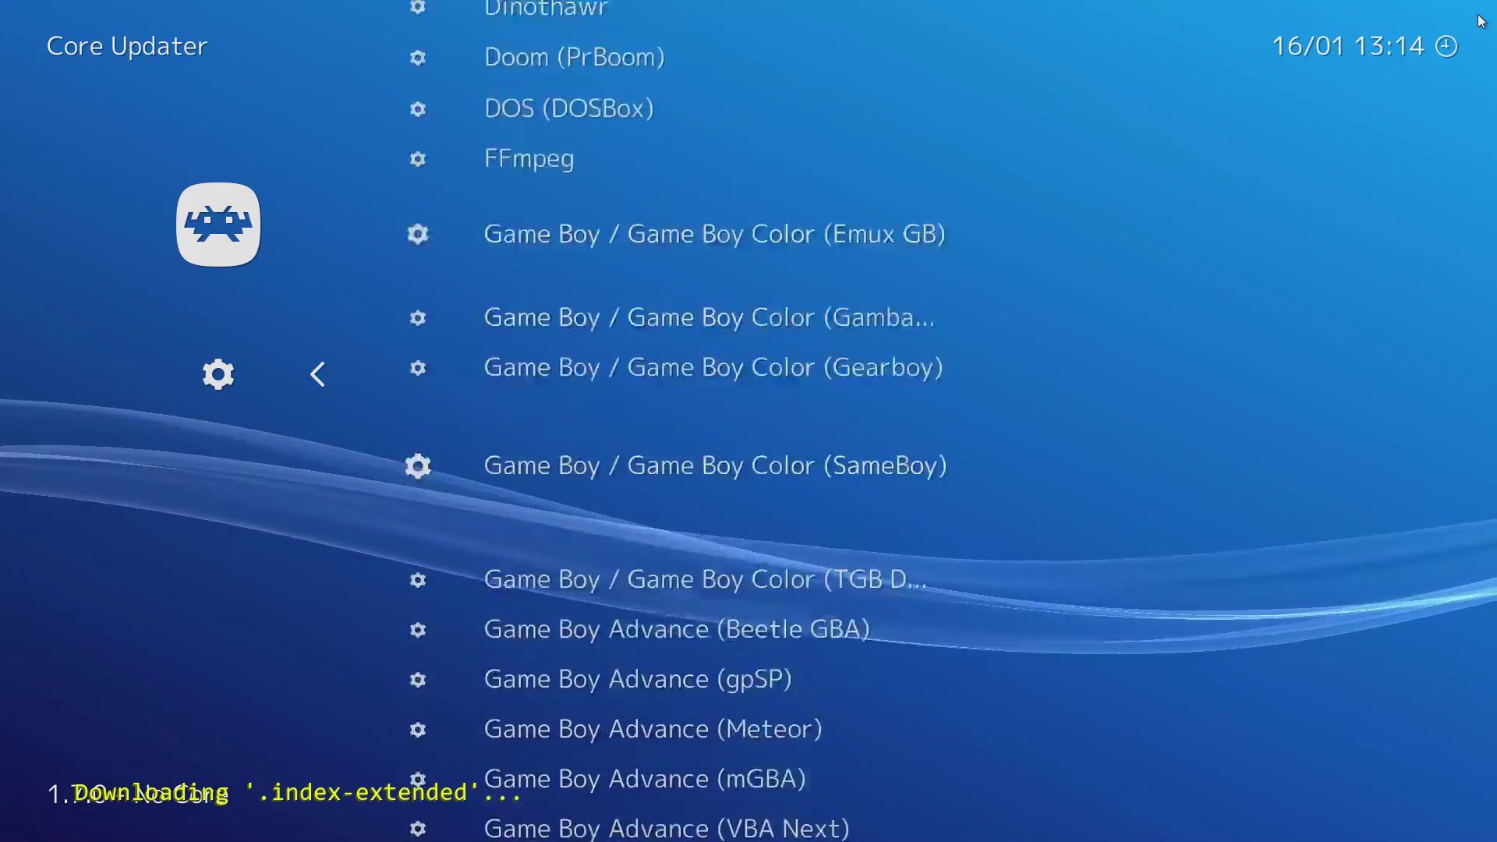
key(Down)
key(Down)
key(Down)
key(Down)
key(Down)
key(Down)
key(Down)
key(Down)
key(Down)
key(Down)
key(Down)
key(Down)
key(Down)
key(Down)
key(Down)
key(Down)
key(Down)
key(Down)
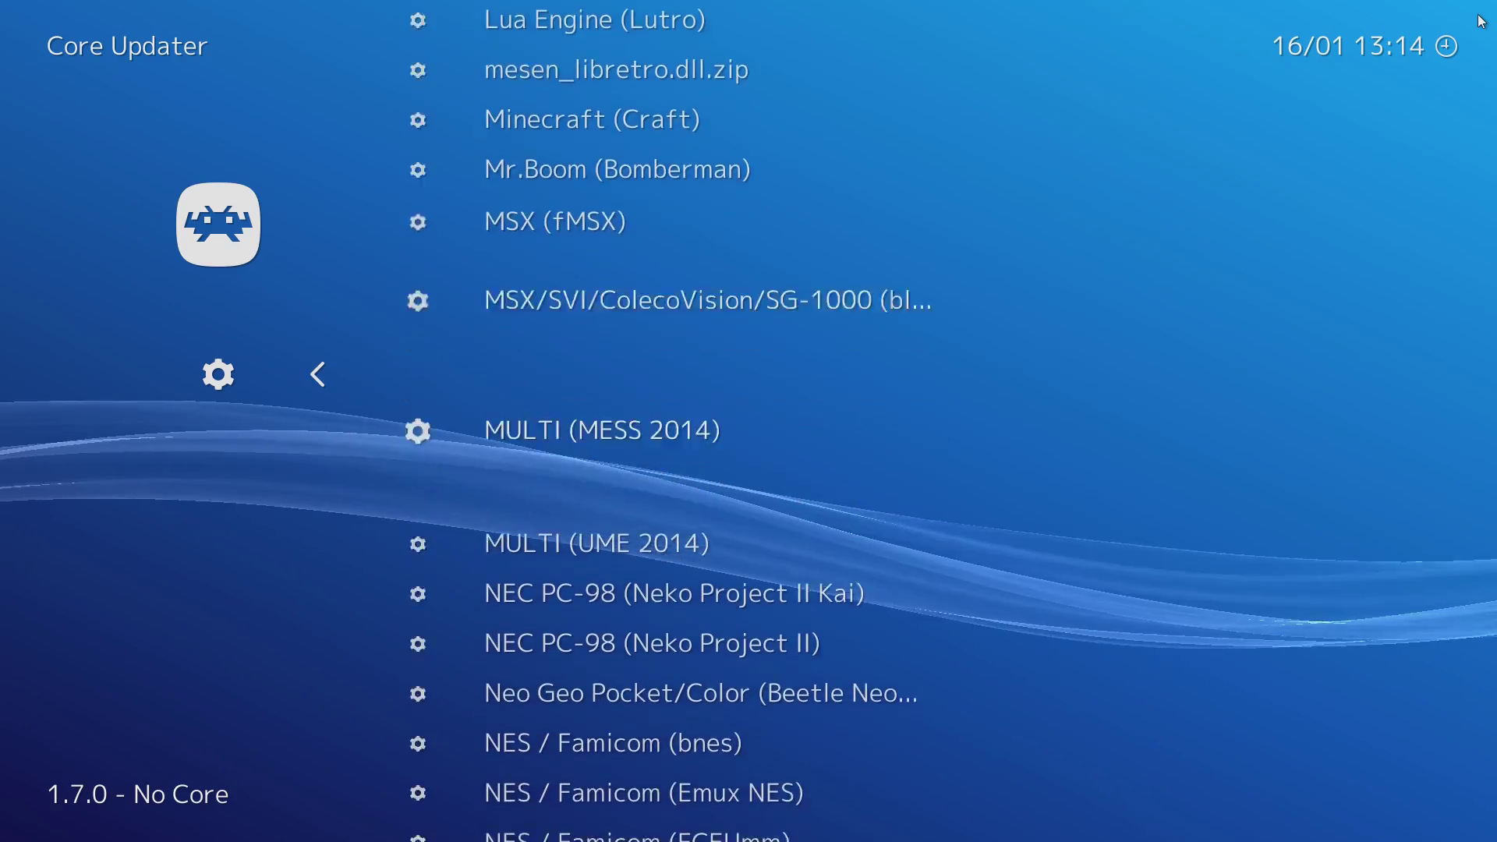
key(Down)
key(Down)
key(Down)
key(Down)
key(Down)
key(Down)
key(Down)
key(Down)
key(Down)
key(Down)
key(Down)
key(Down)
key(Down)
key(Down)
key(Down)
key(Down)
key(Down)
key(Down)
key(Down)
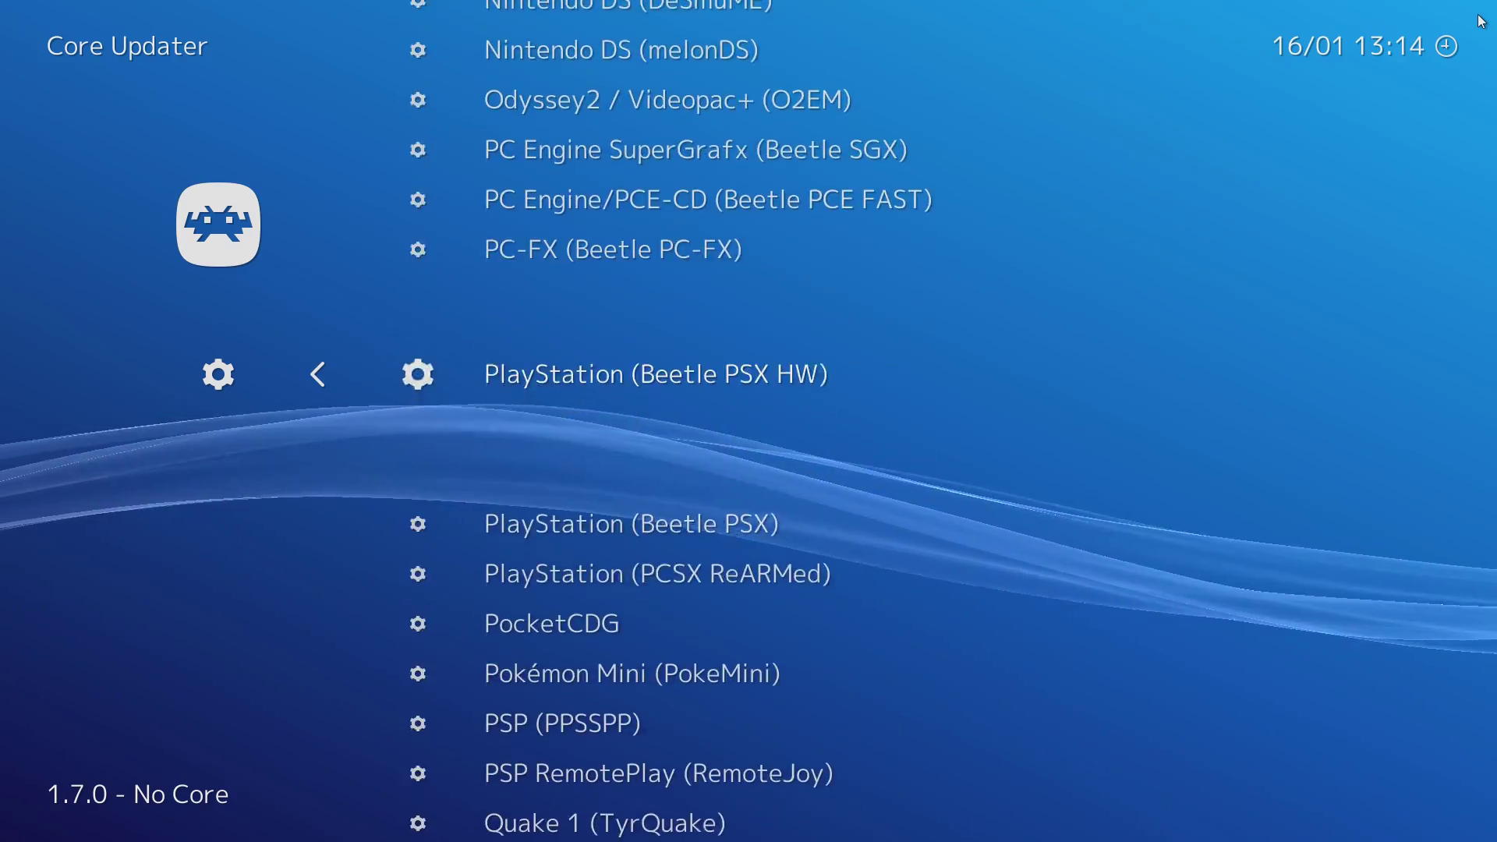
key(Down)
key(Down)
key(Down)
key(Down)
key(Down)
key(Down)
key(Down)
key(Down)
key(Down)
key(Down)
key(Down)
key(Down)
key(Down)
key(Down)
key(Down)
key(Down)
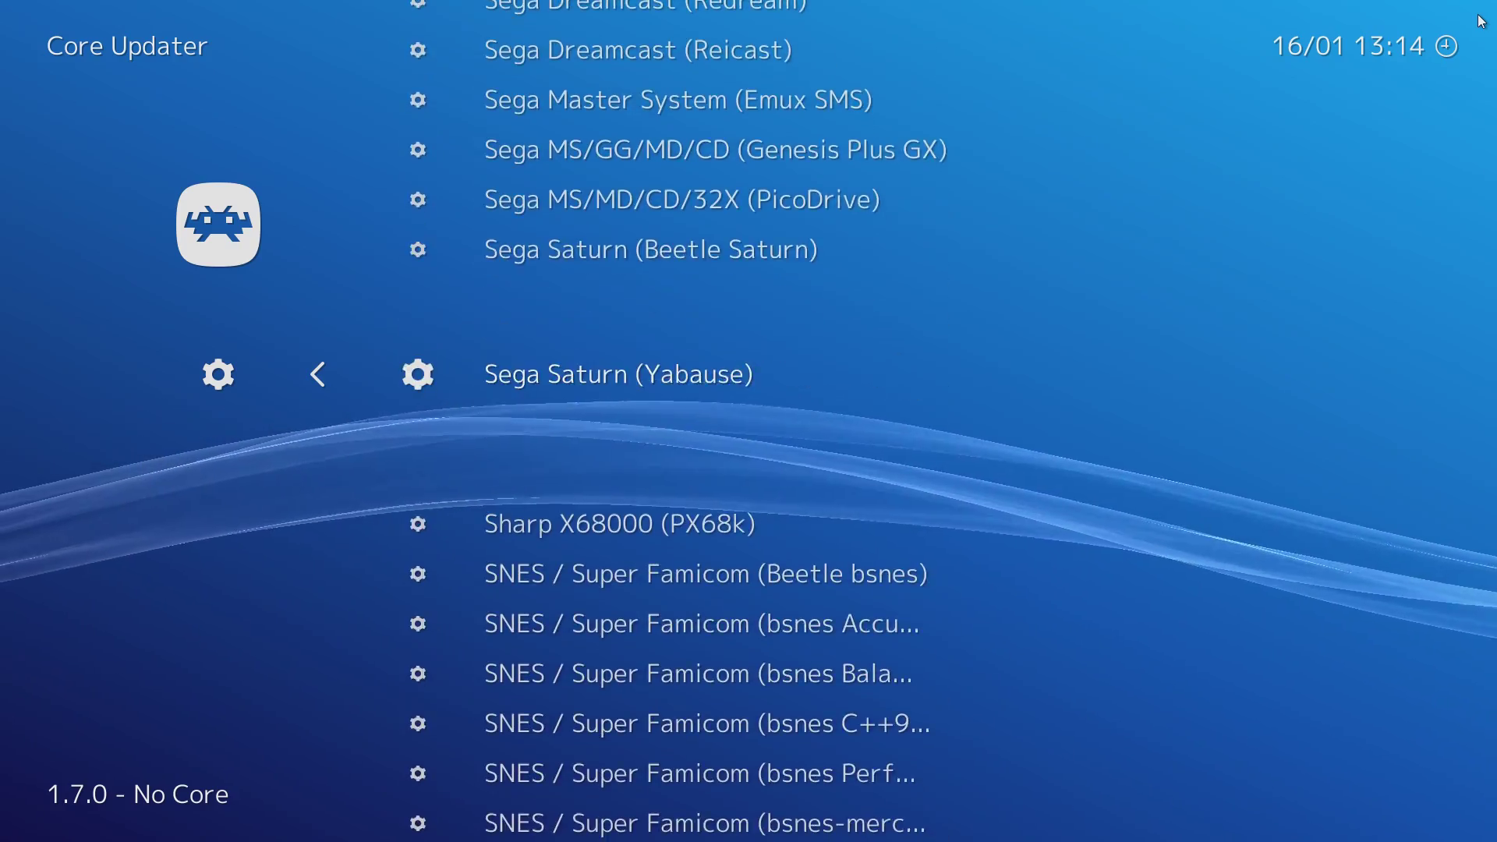
key(Up)
key(Up)
key(Up)
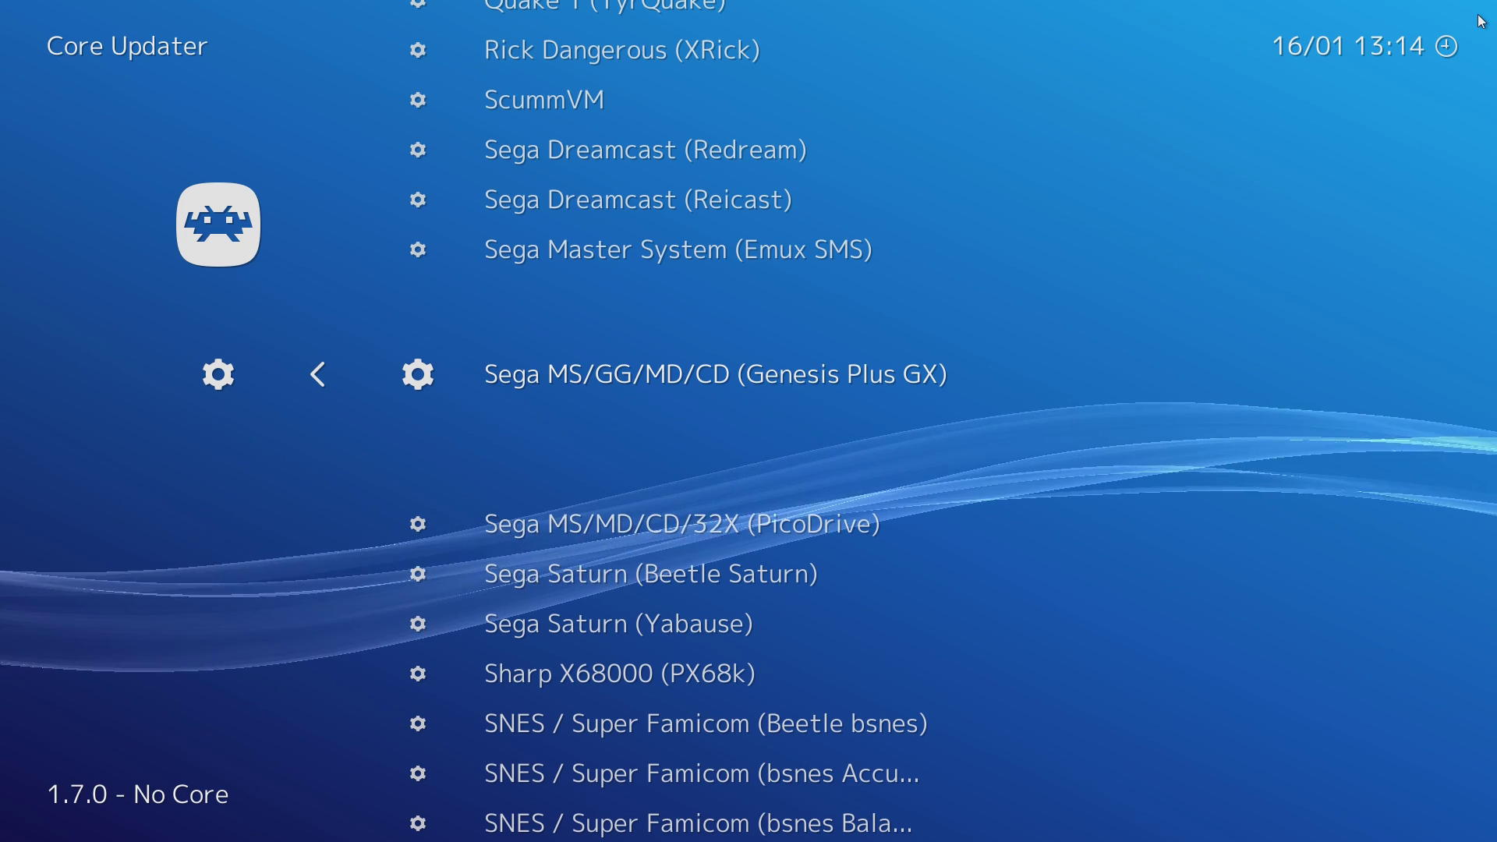
key(Return)
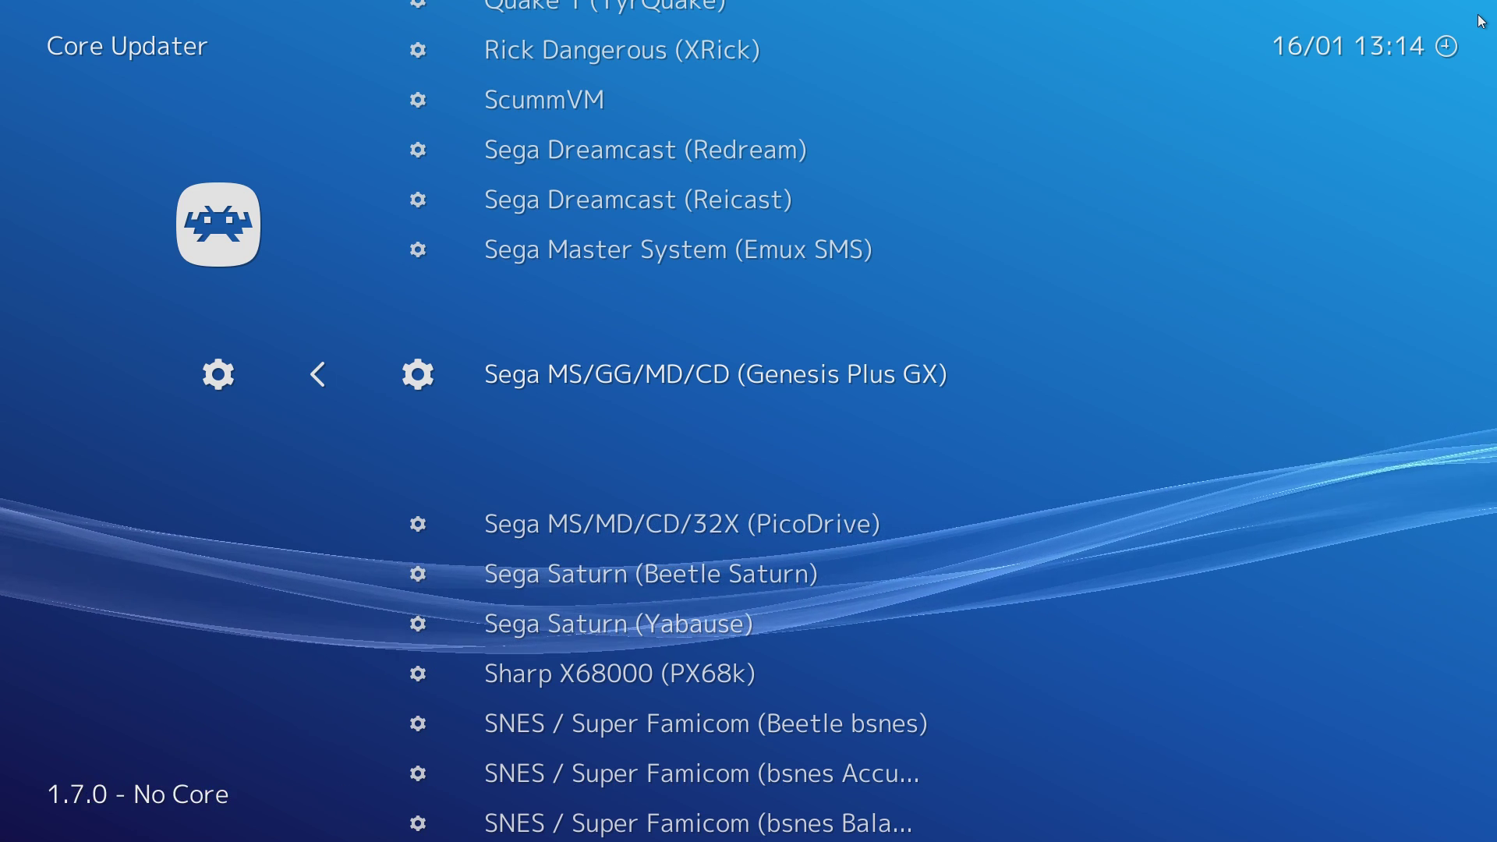
key(BackSpace)
key(BackSpace)
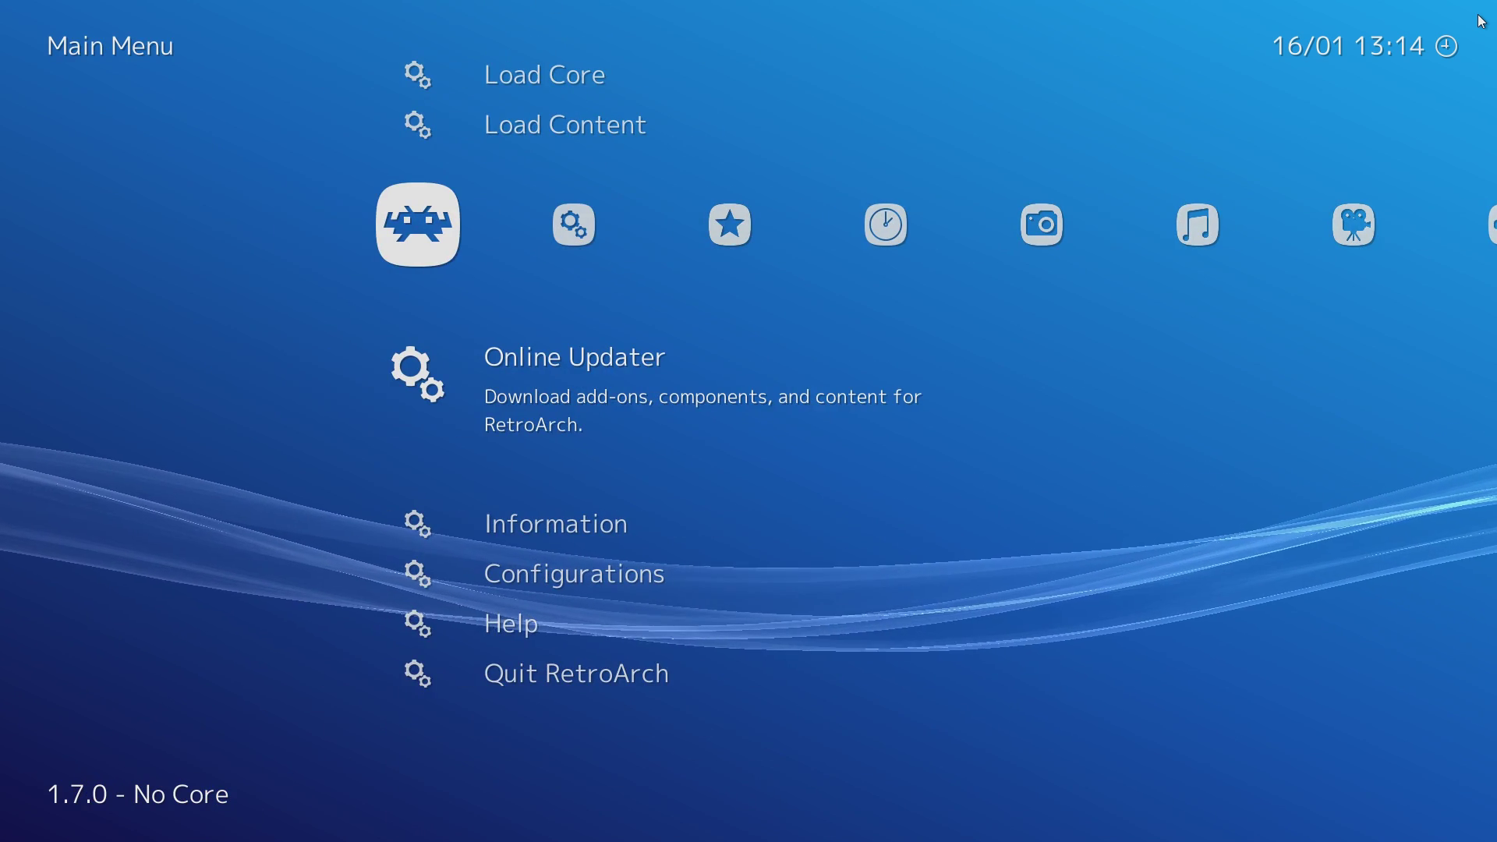
- Select 'Quit RetroArch' in the Main Menu to close the emulator
key(Up)
key(Up)
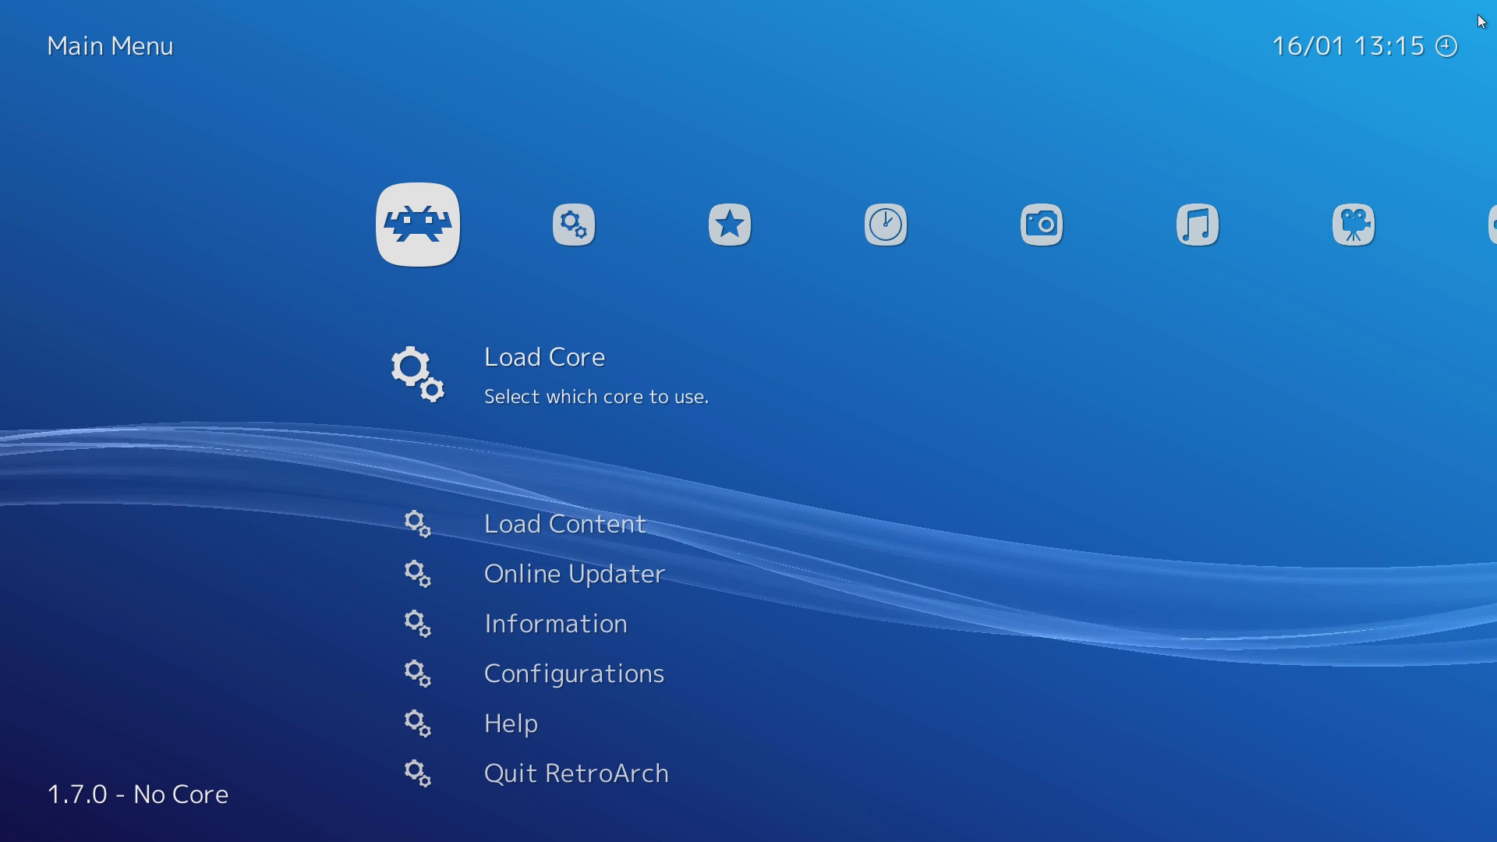
key(Down)
key(Down)
key(Up)
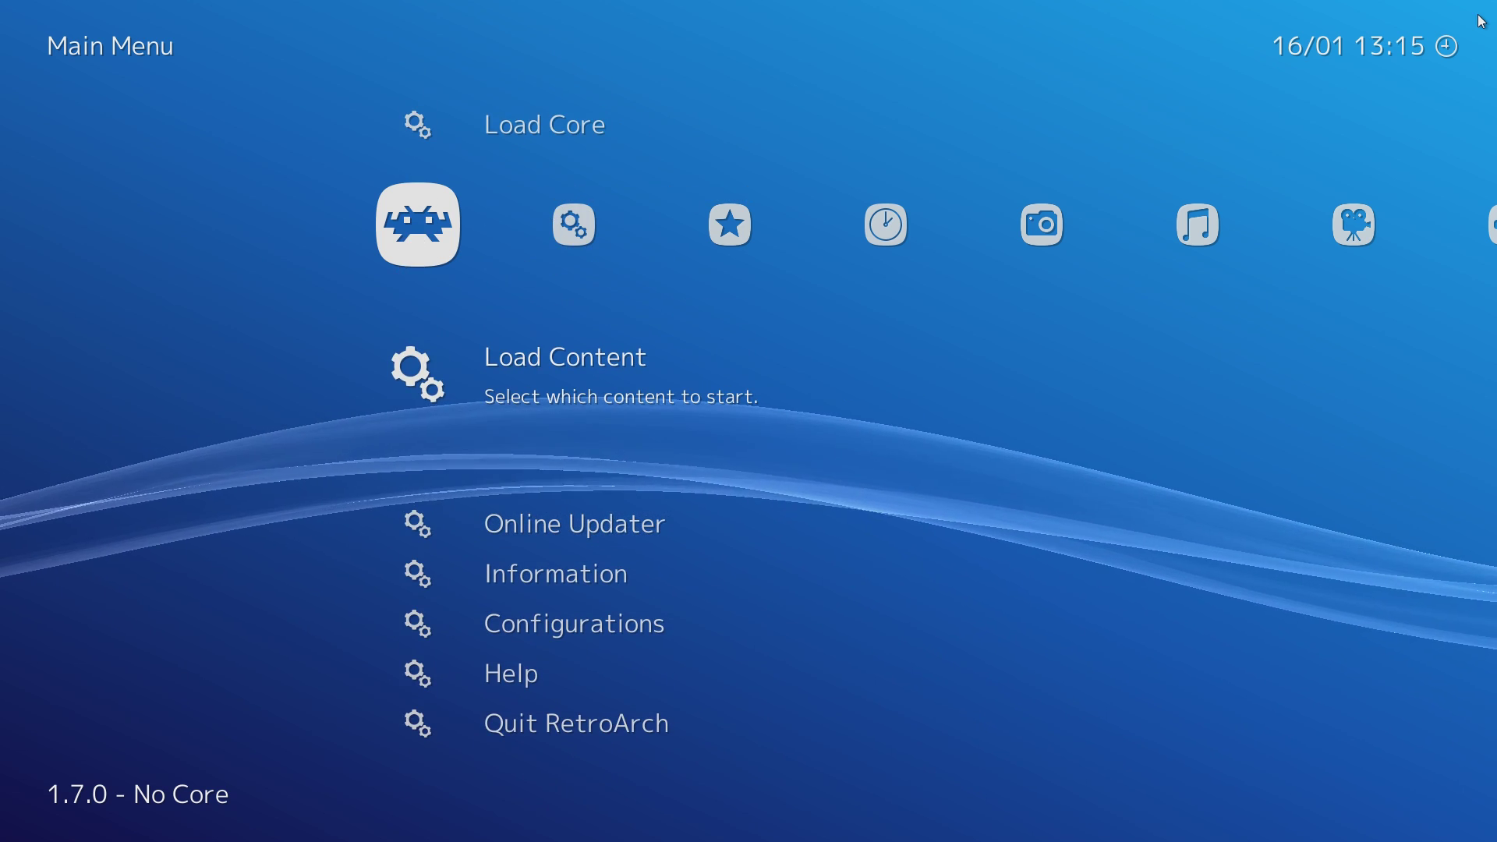
key(Down)
key(Down)
key(Down)
key(Down)
key(Down)
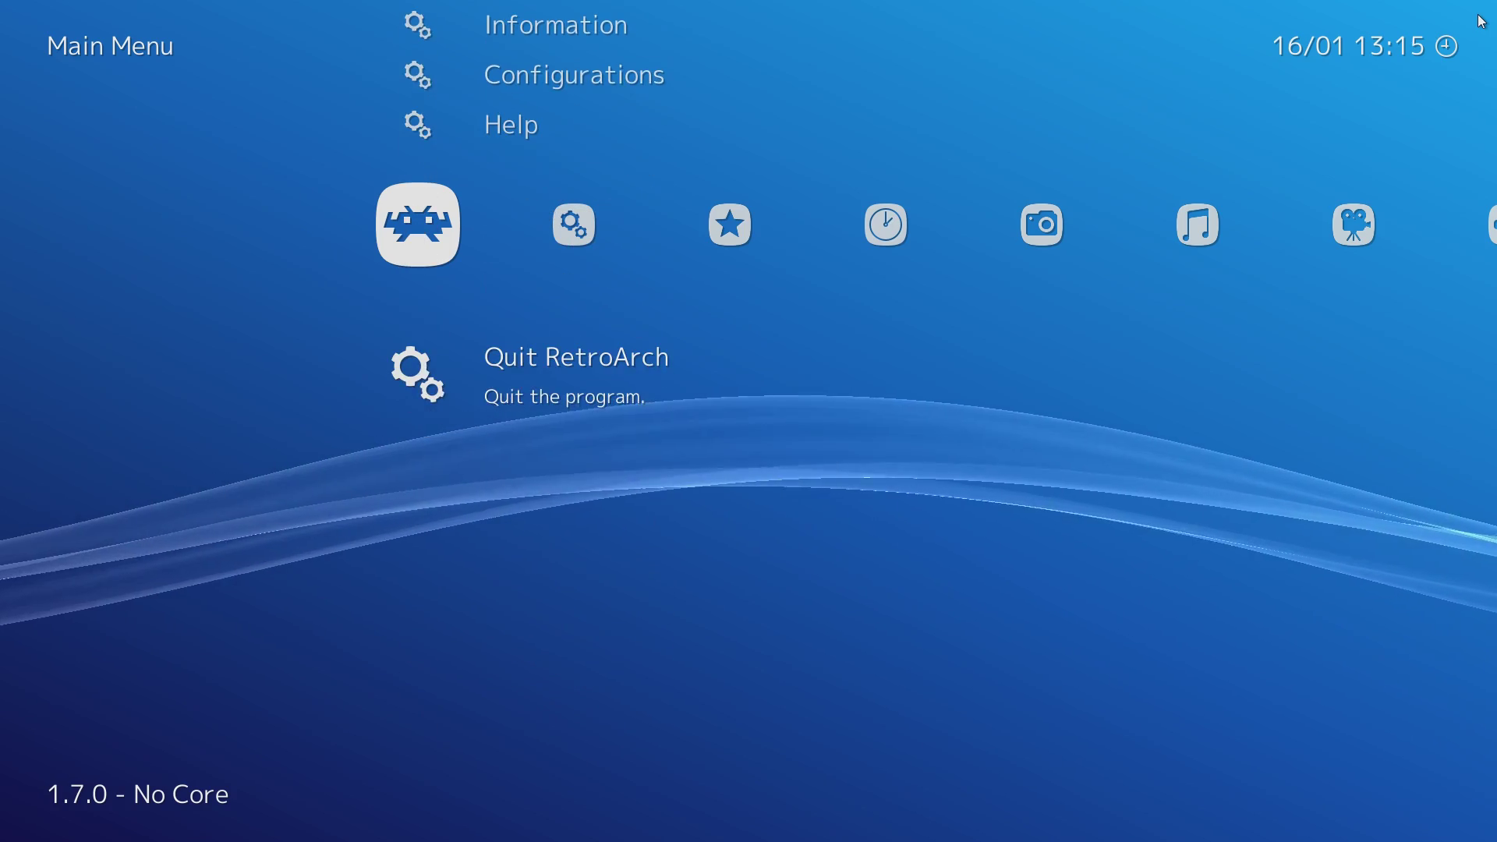
key(Return)
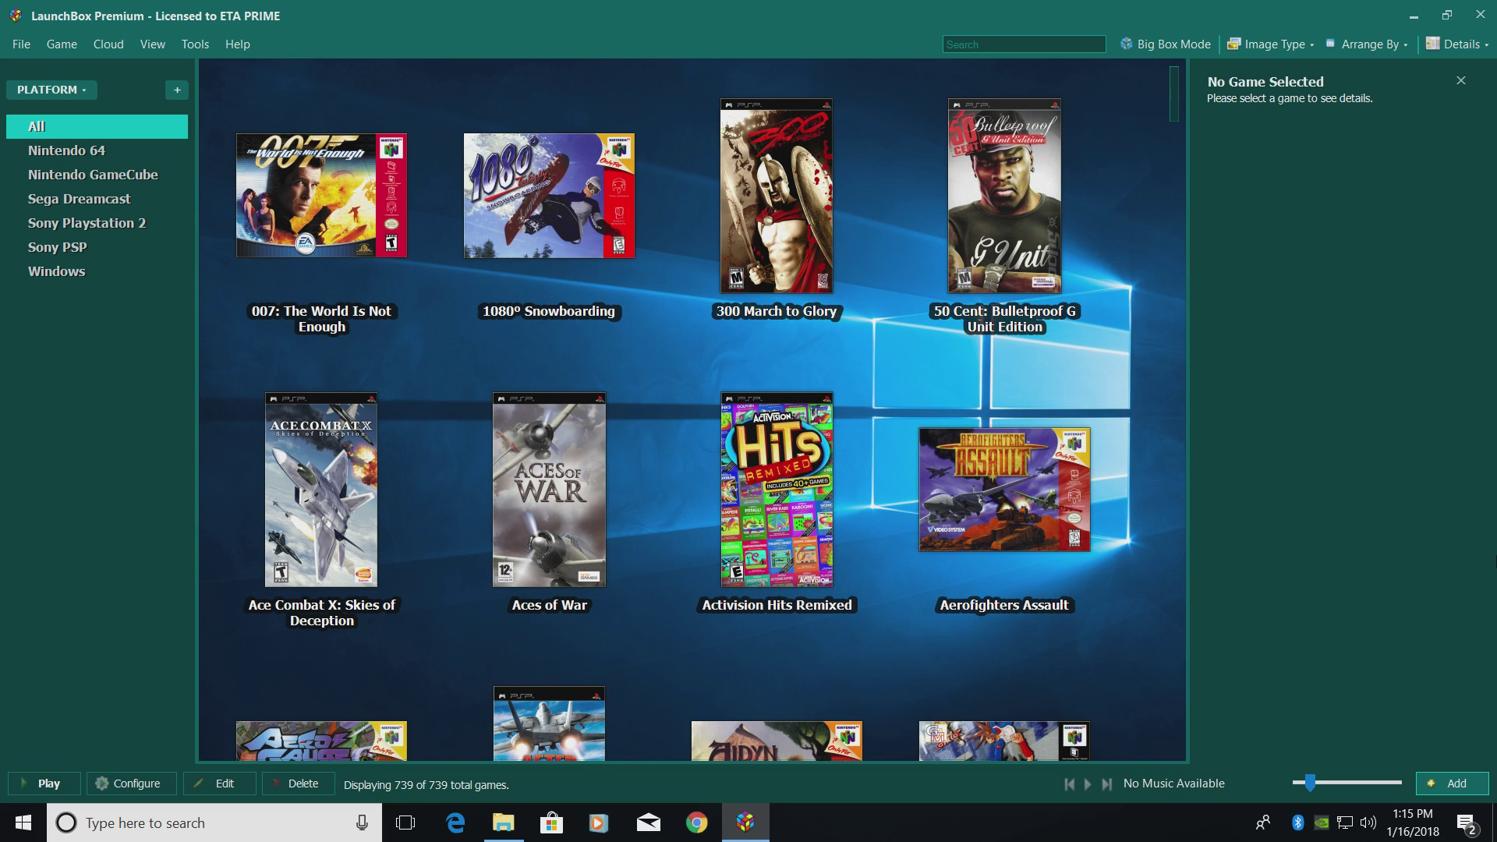
- Add a new emulator in Manage Emulators and name it Retroarch
click(204, 48)
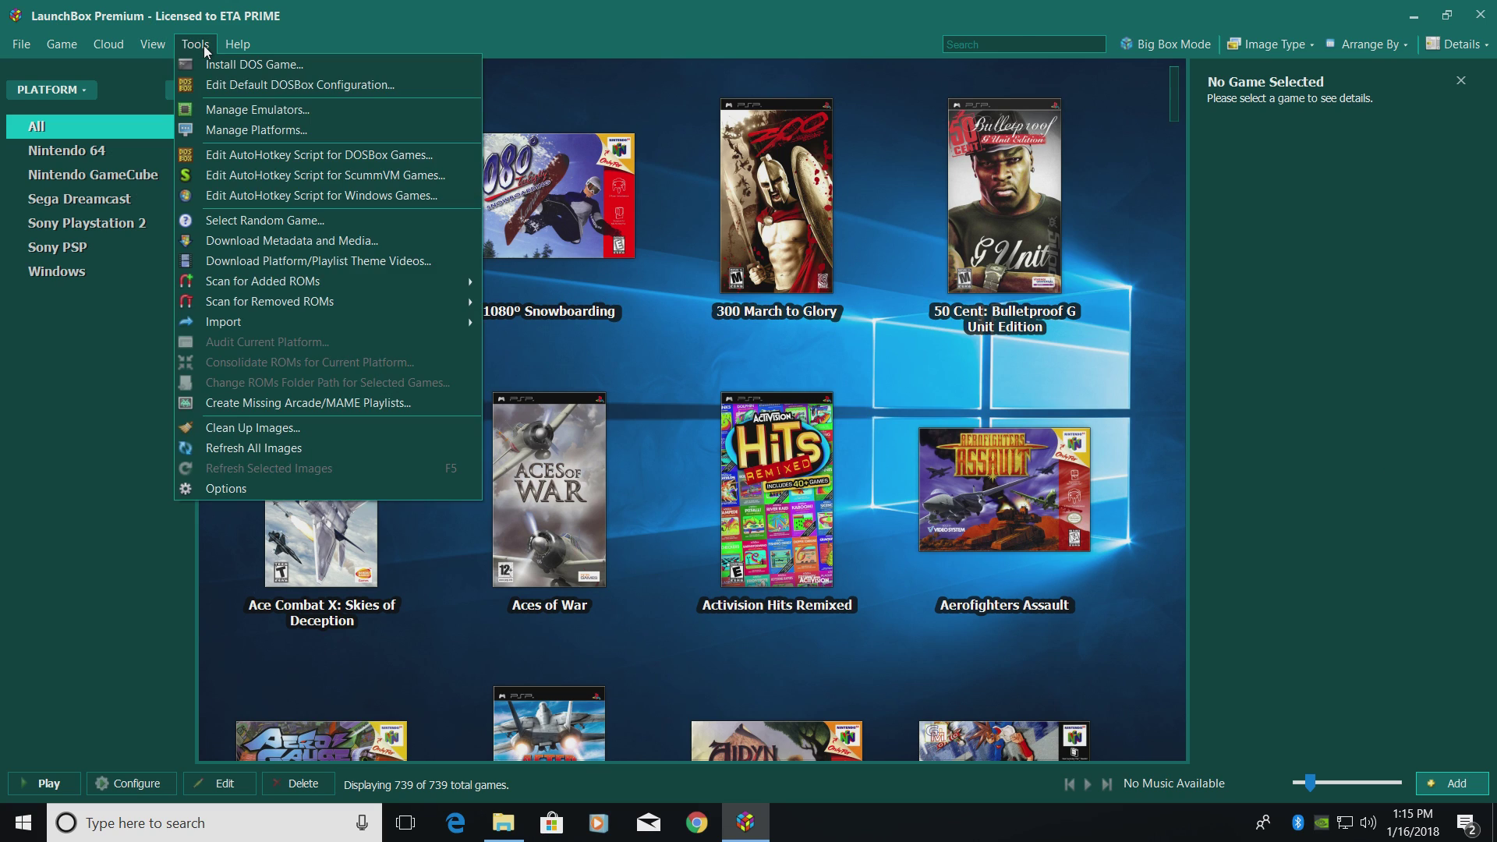
click(264, 115)
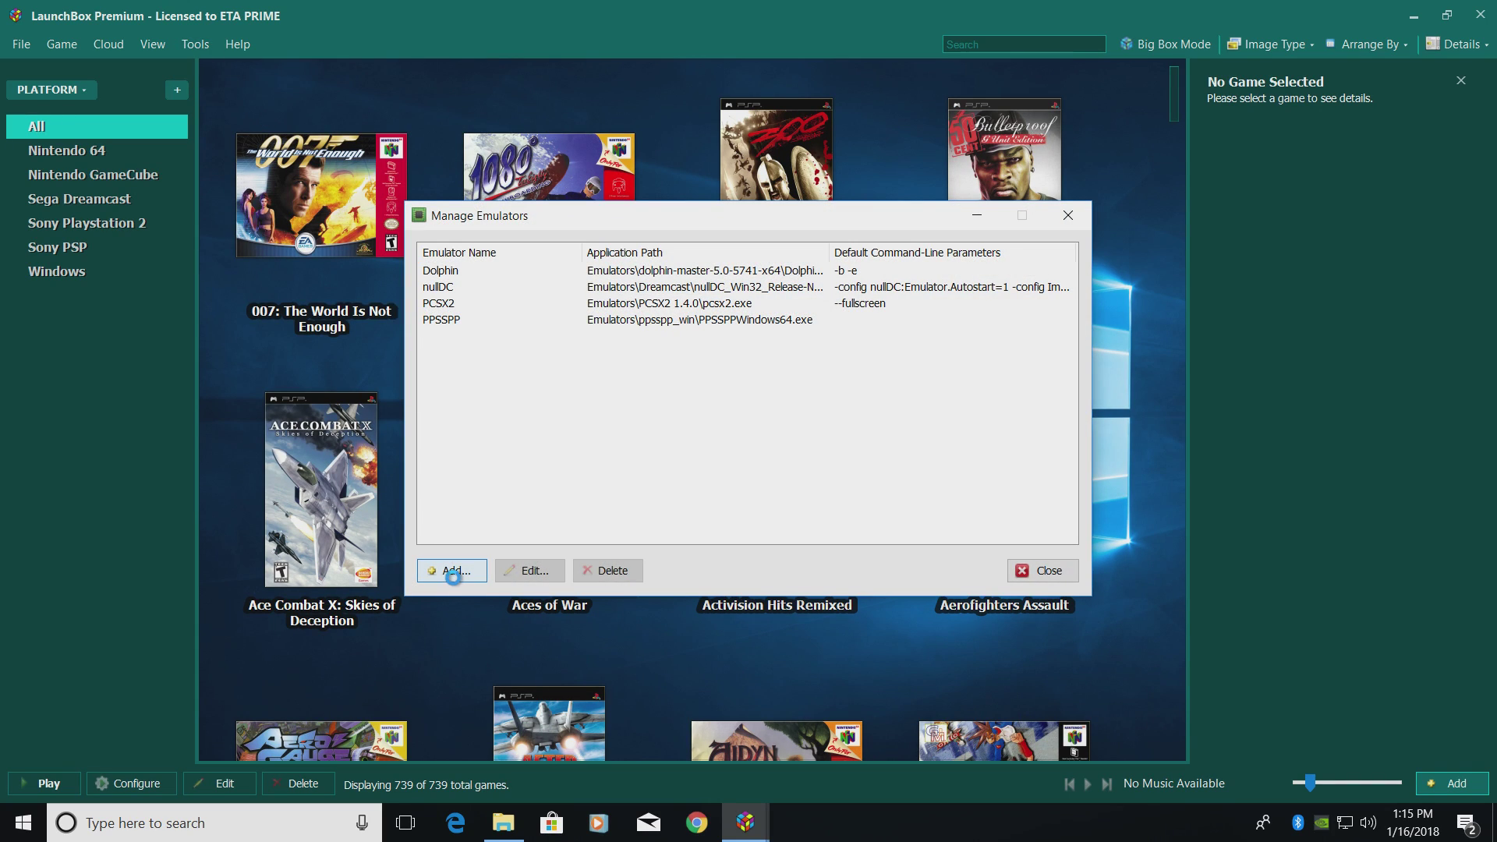
click(452, 574)
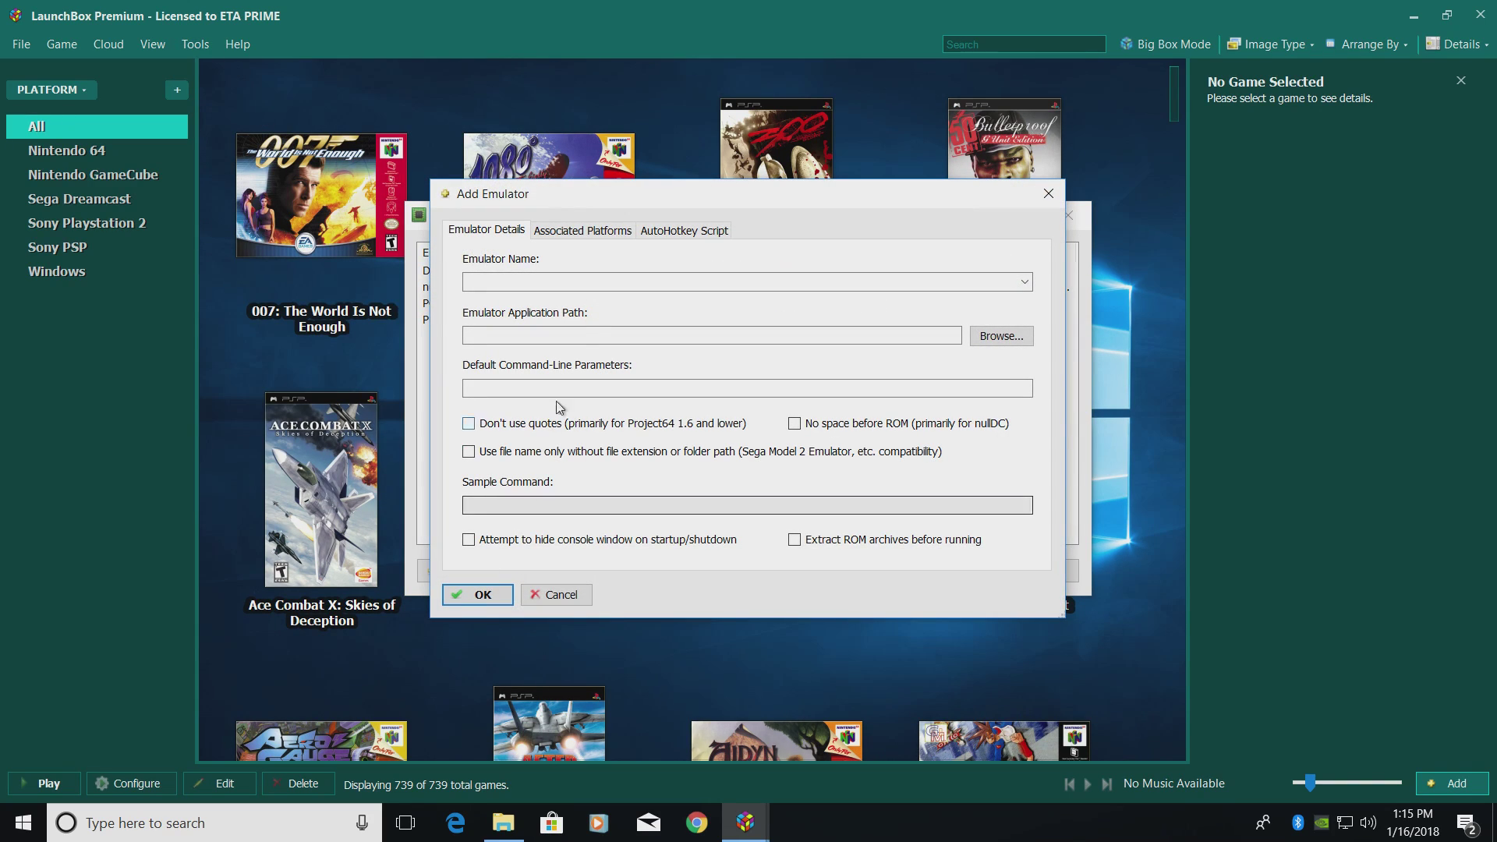
click(1028, 276)
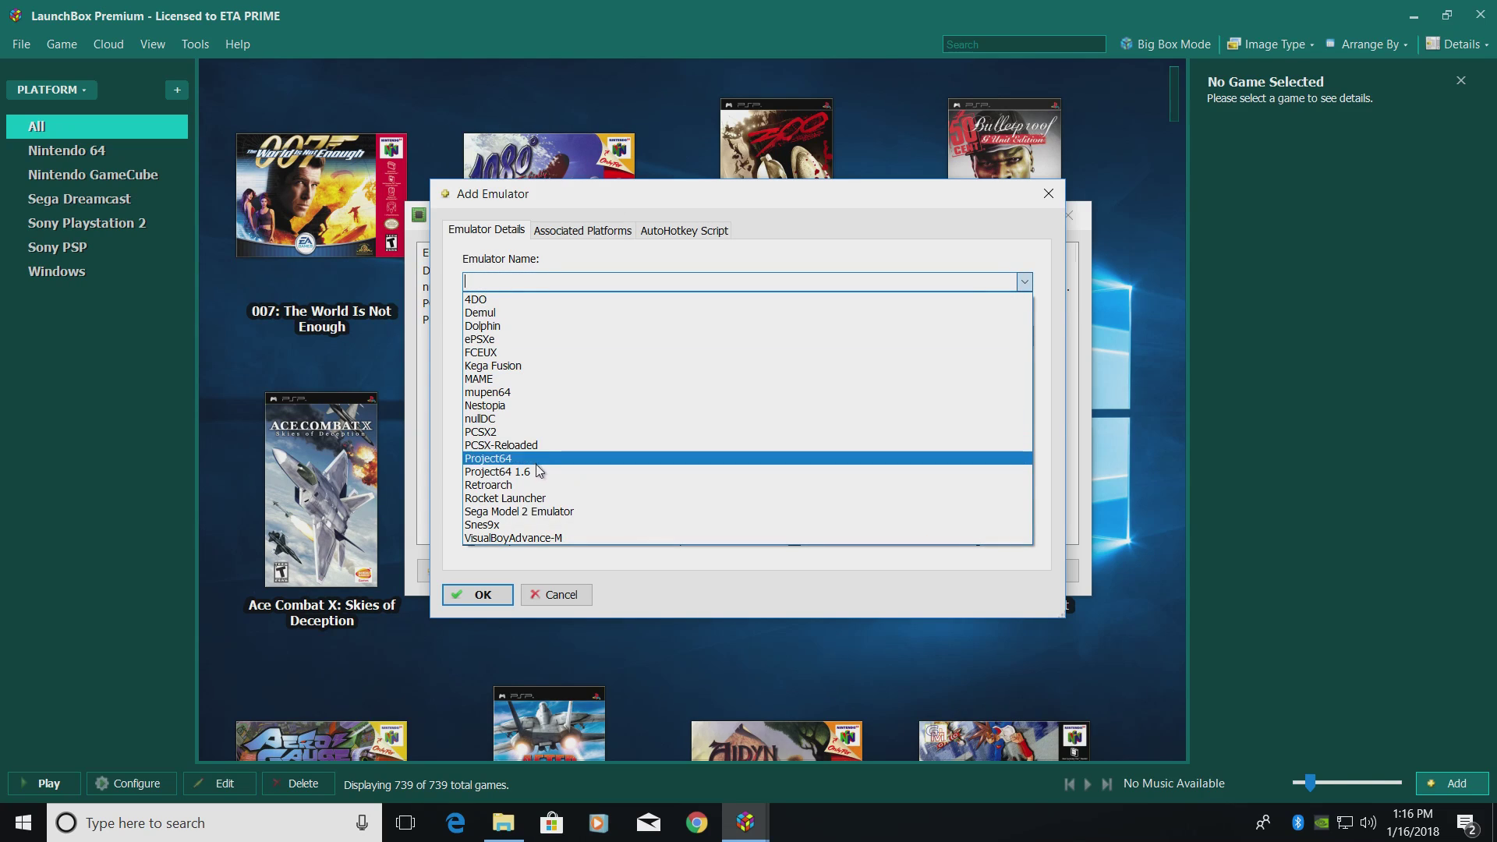
click(502, 485)
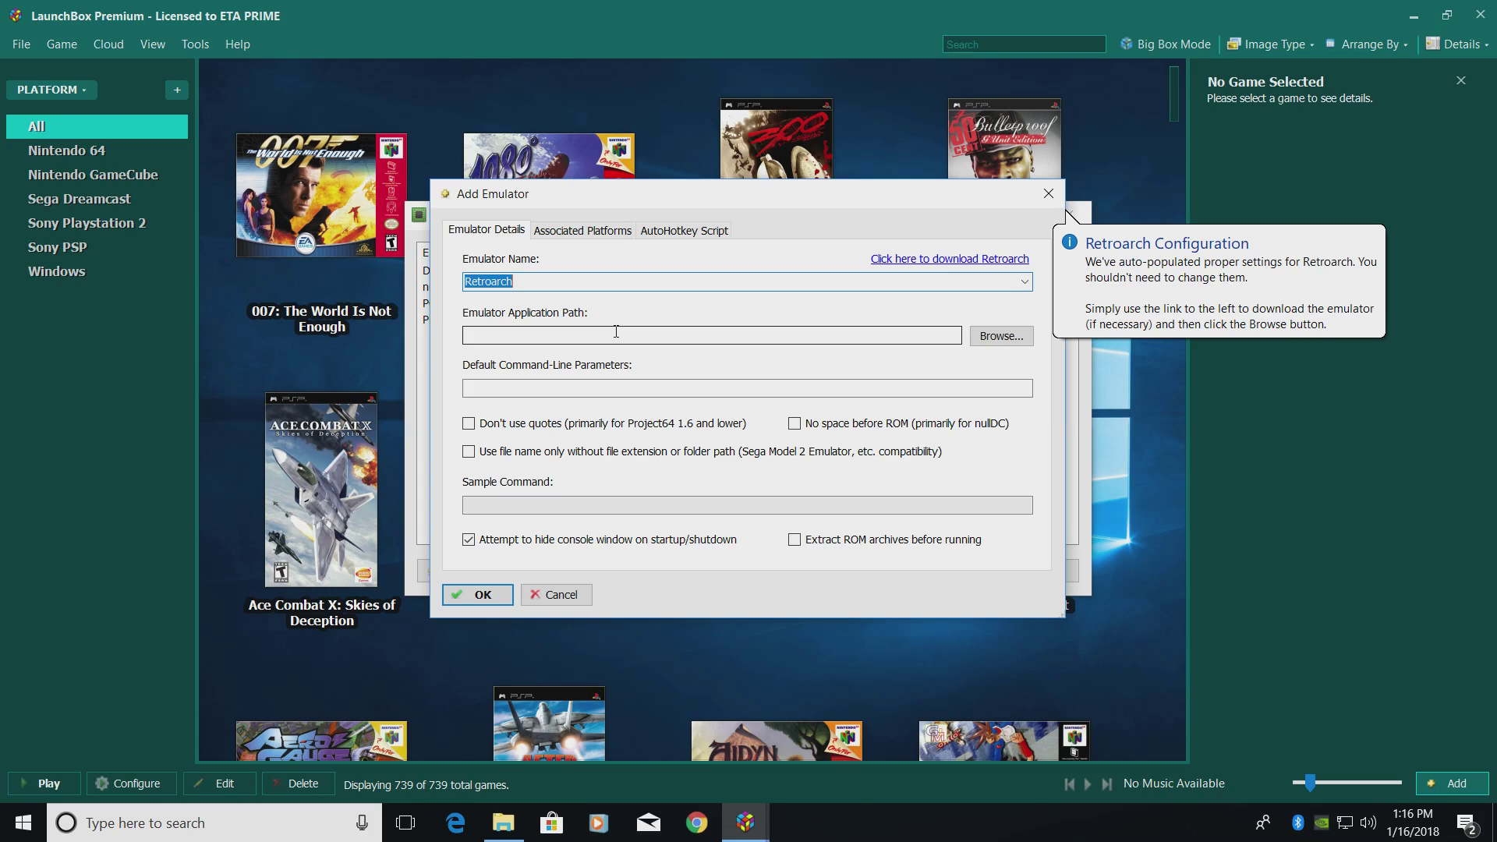
- Set the Retroarch application path to Emulators\RetroArch\retroarch.exe
click(1001, 336)
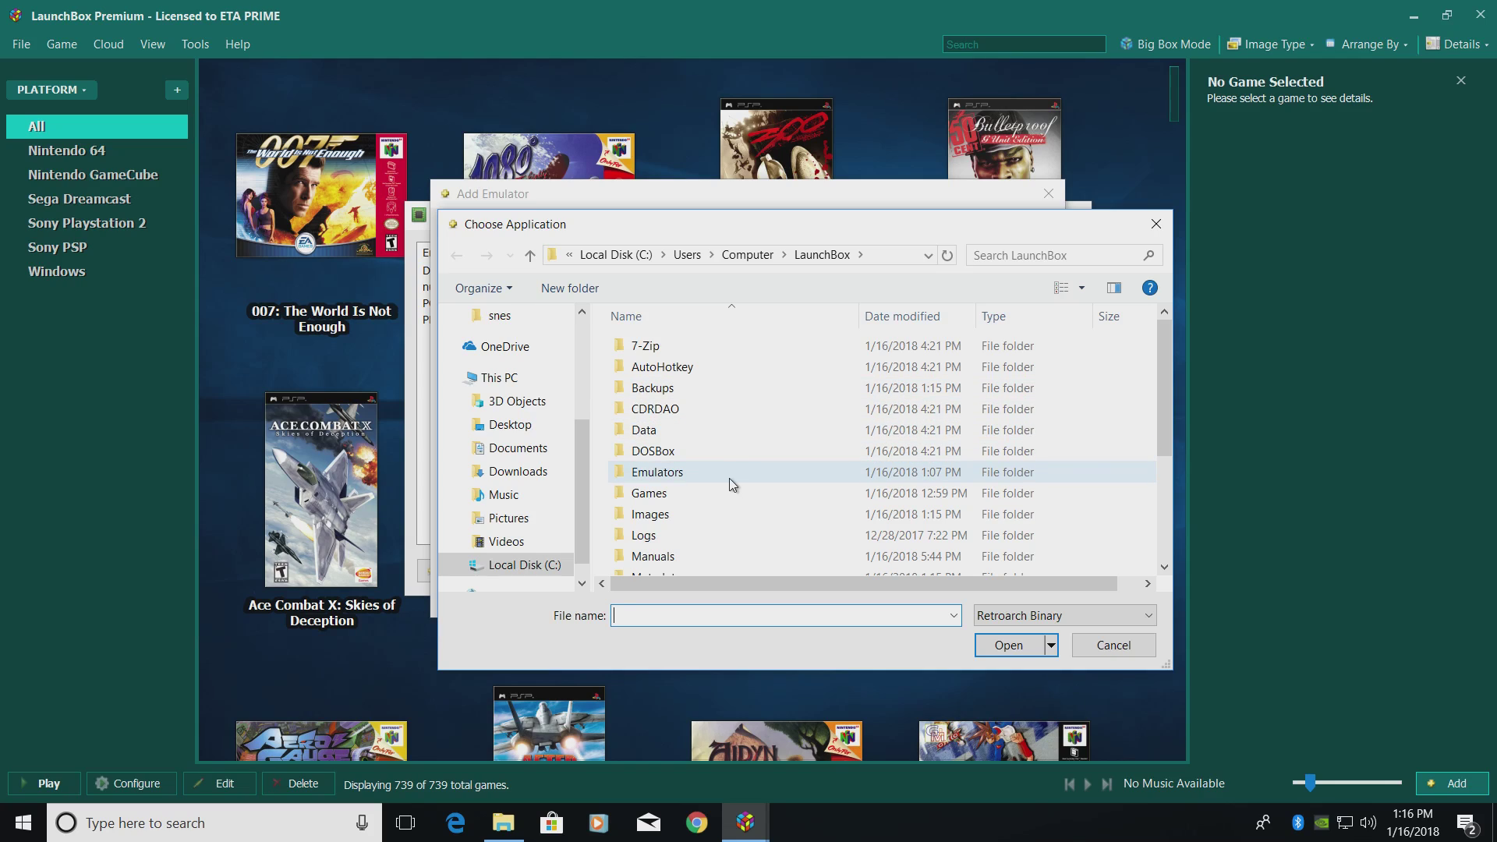
double_click(727, 477)
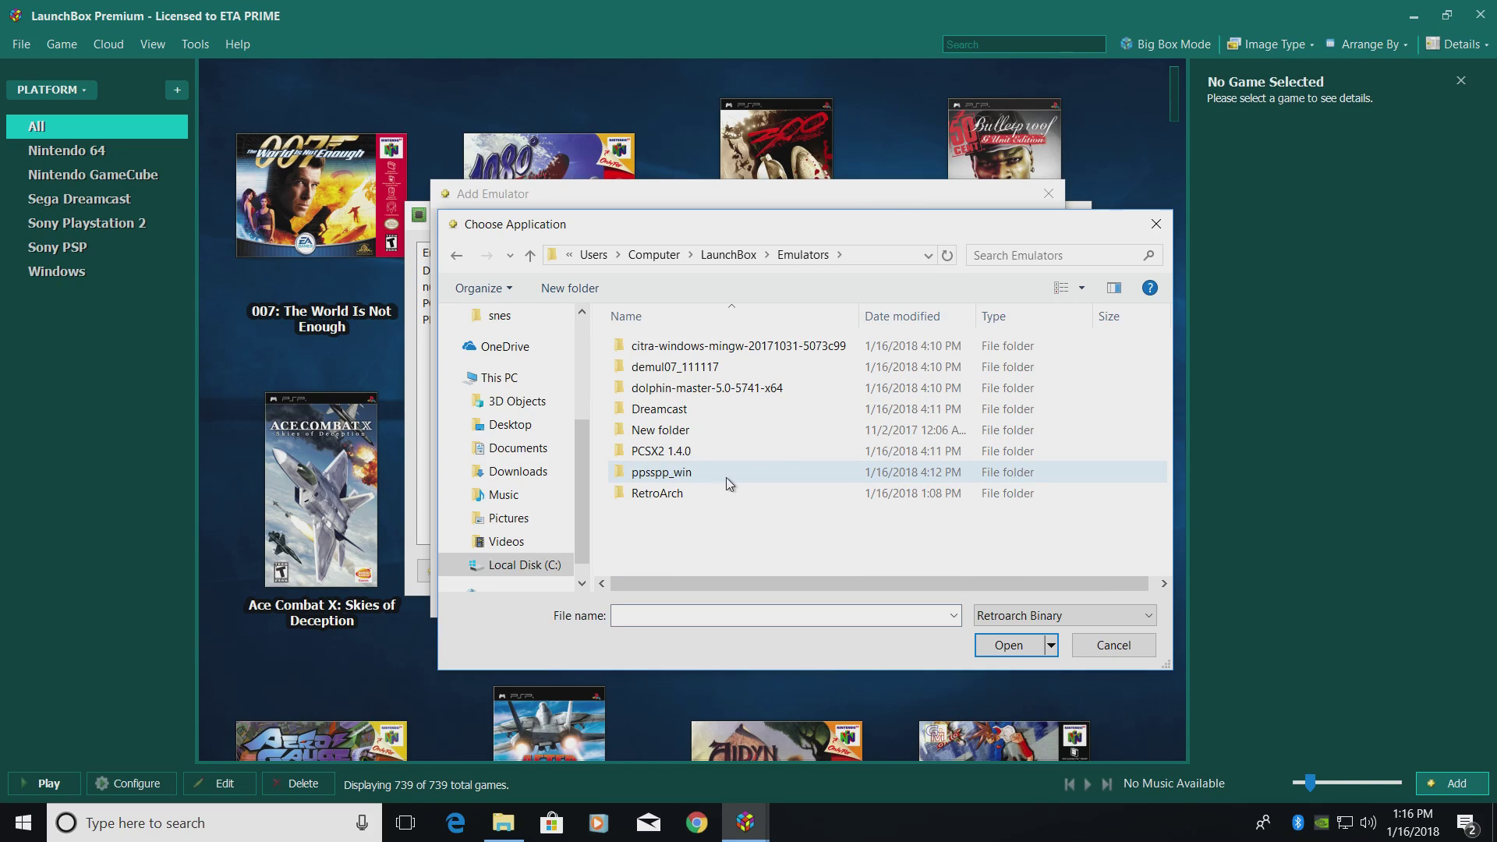
double_click(652, 494)
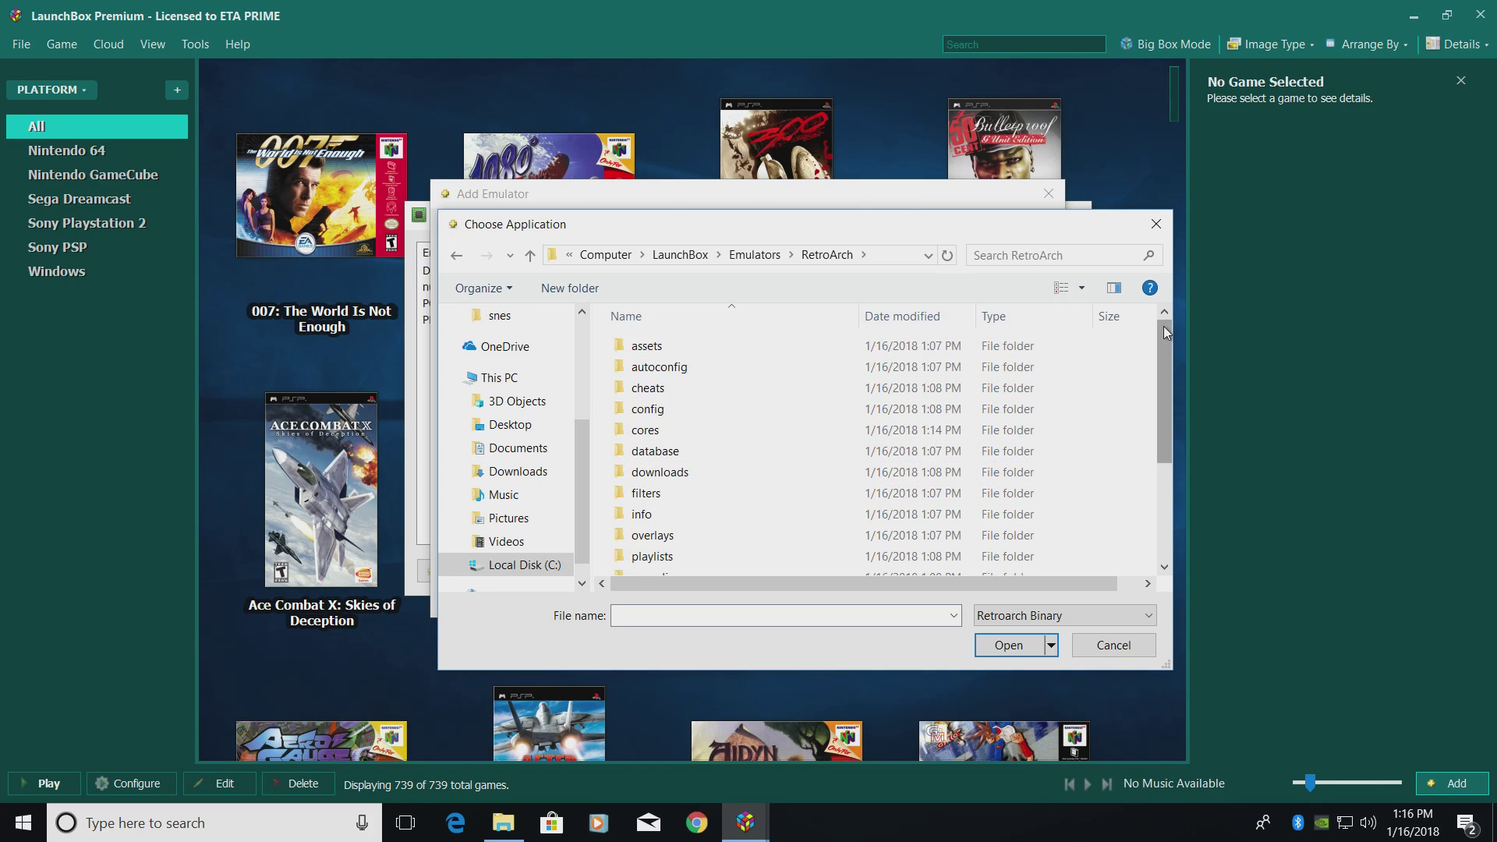
drag(1163, 326, 1127, 461)
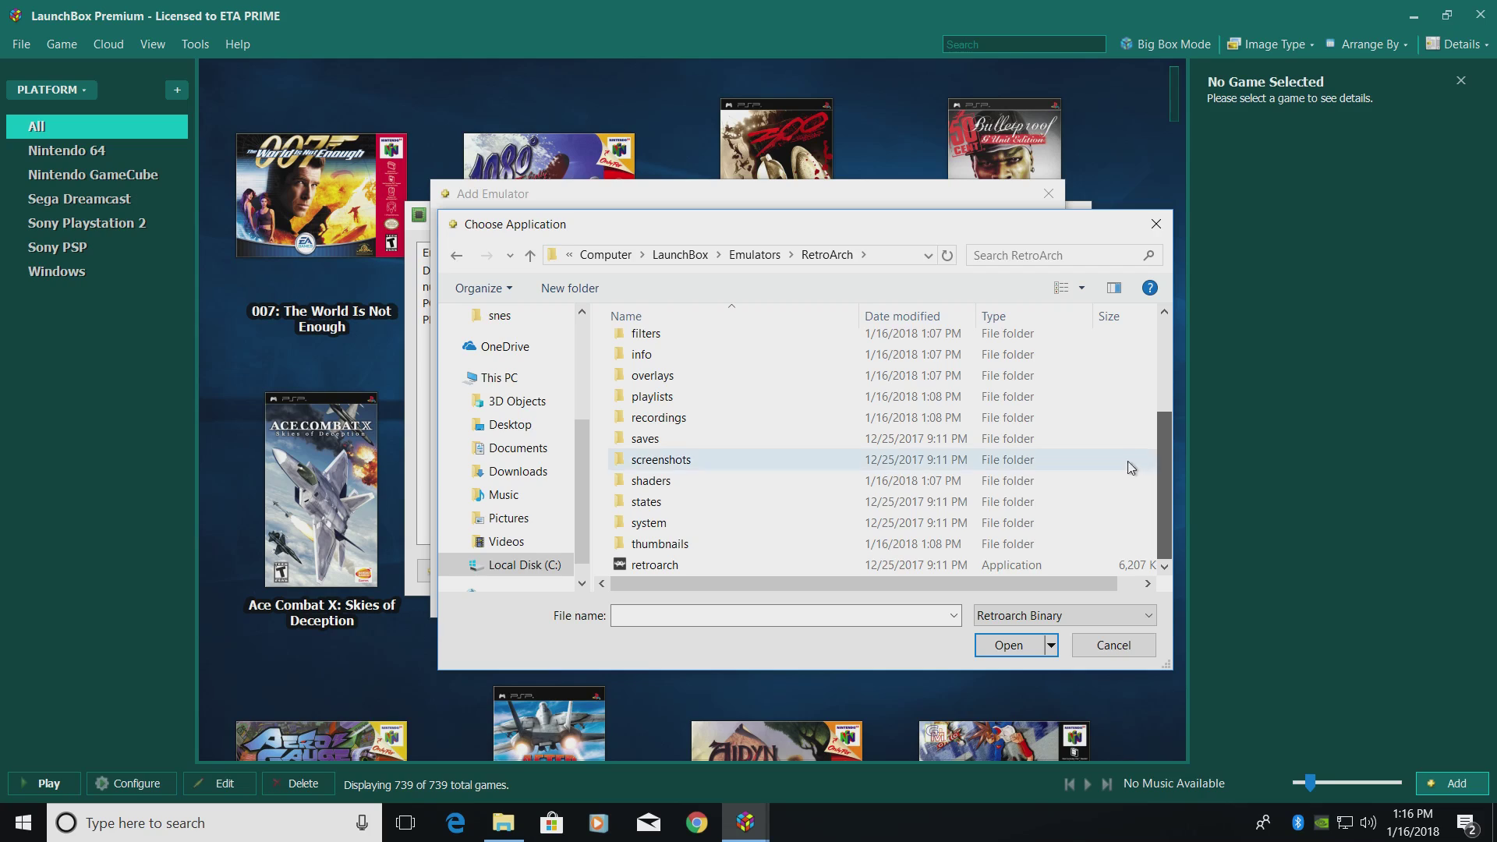
double_click(653, 564)
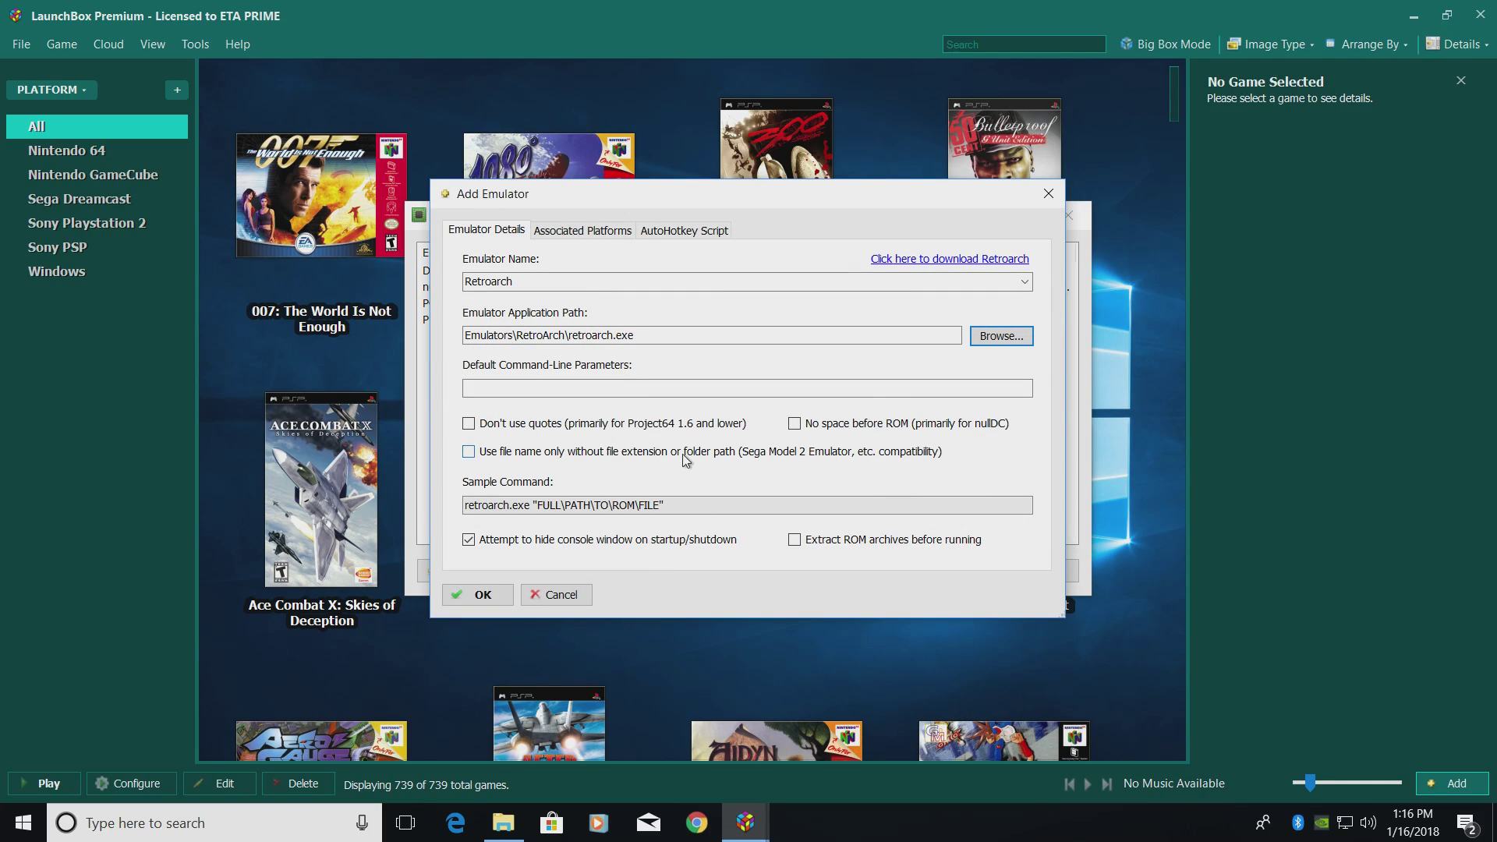
- Review Retroarch's default associated platforms, including Sega Genesis, and save the emulator with OK
click(580, 232)
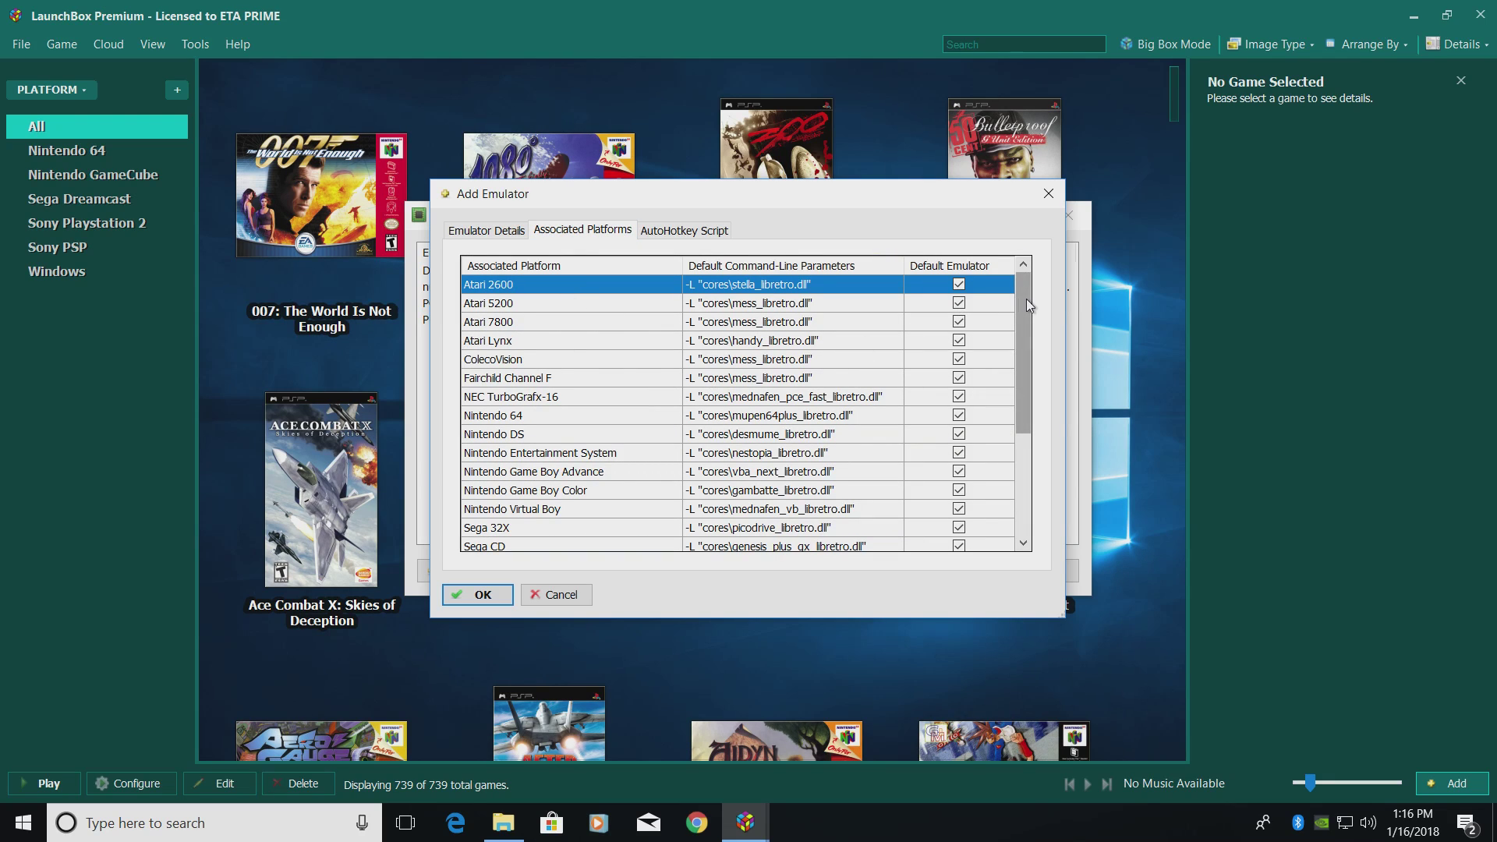
mouse_move(1023, 302)
mouse_down()
mouse_move(1007, 430)
mouse_move(1043, 300)
mouse_up()
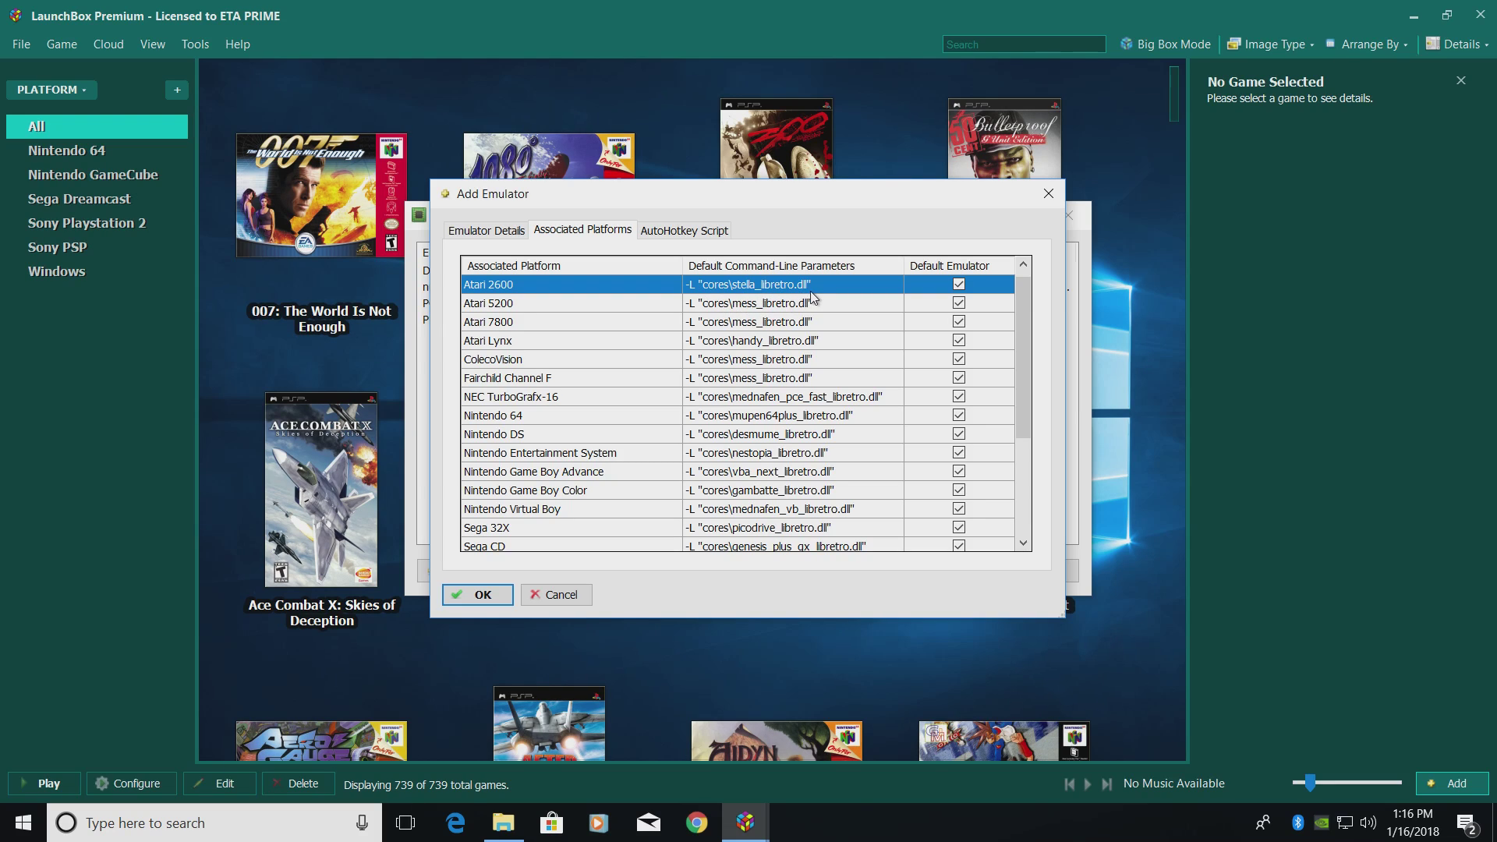
scroll(716, 377, down, 2)
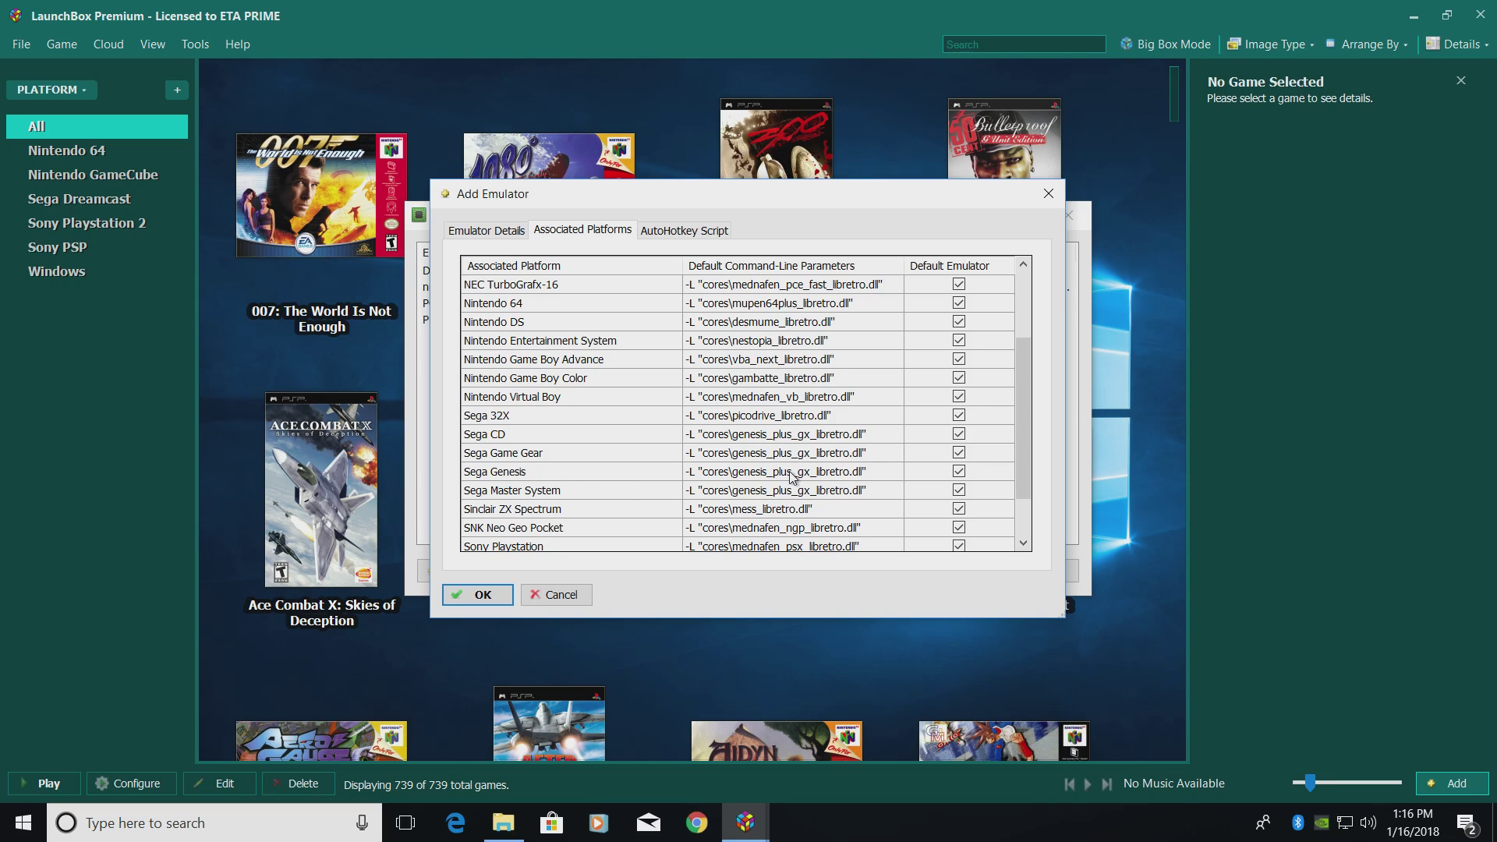
drag(1023, 394, 1017, 452)
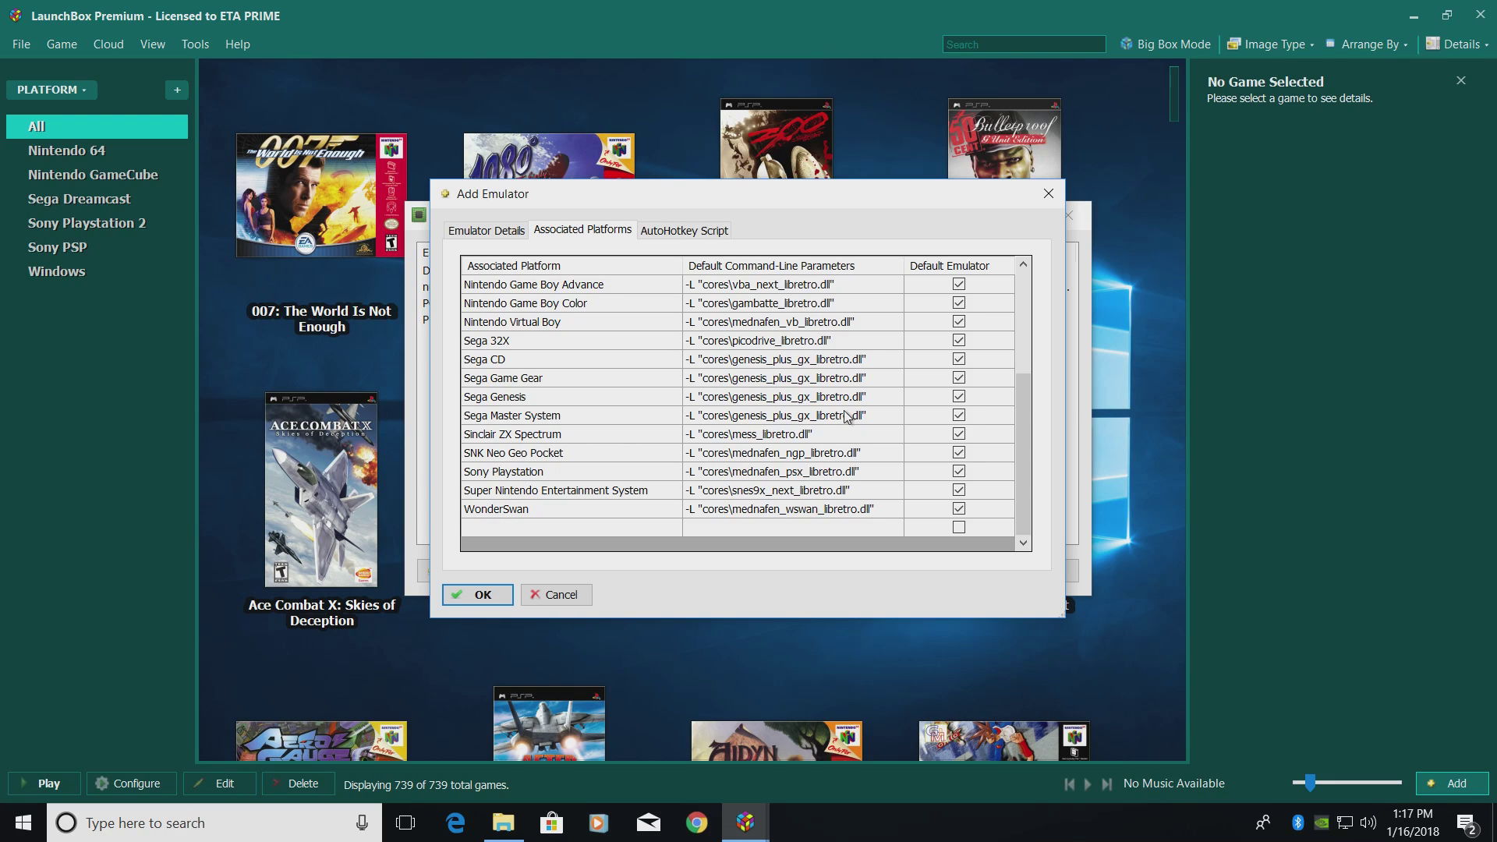
click(640, 529)
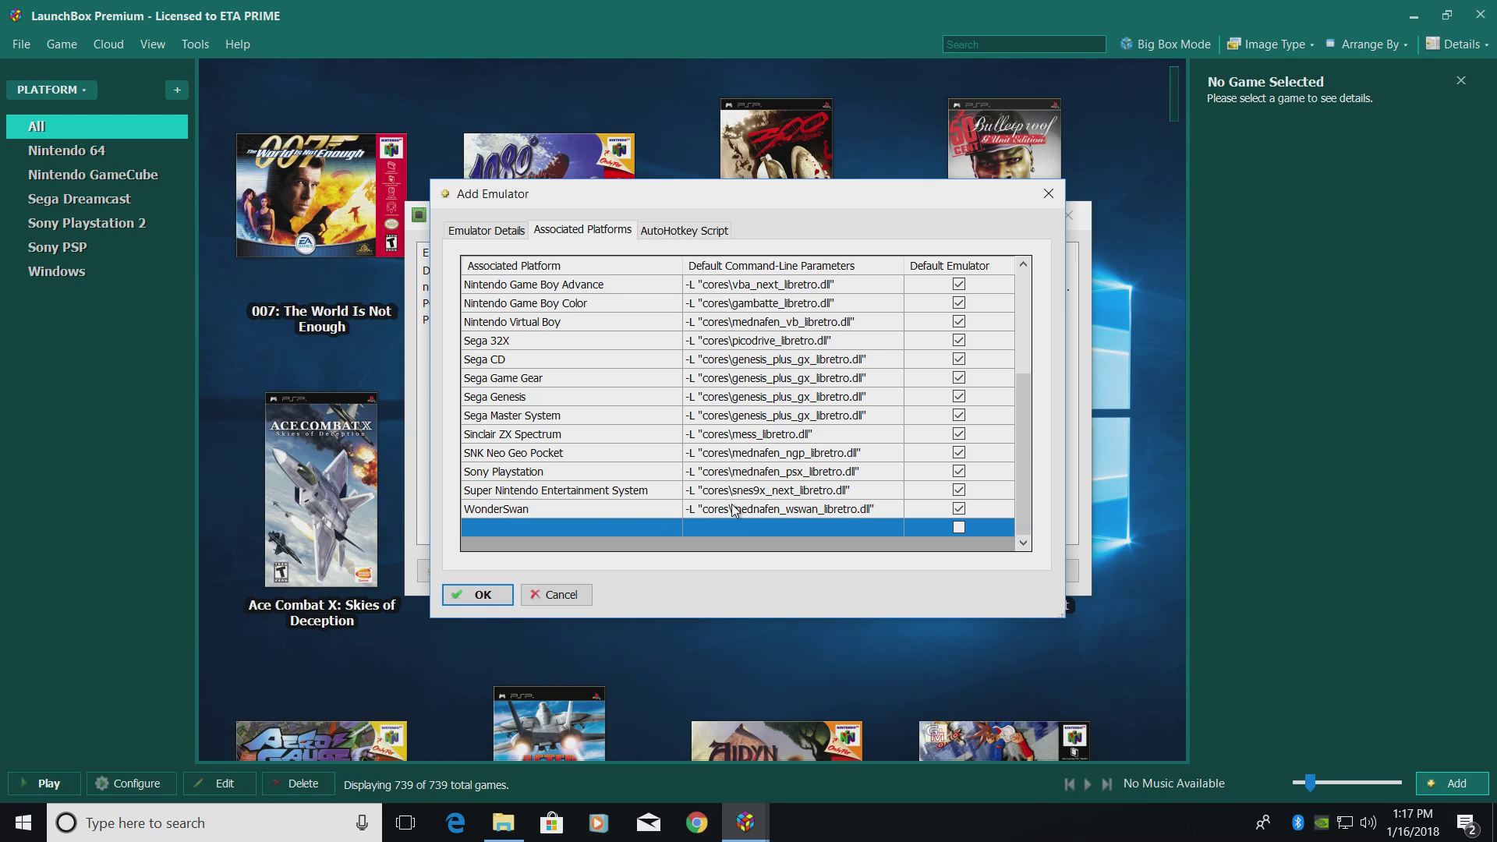
click(484, 595)
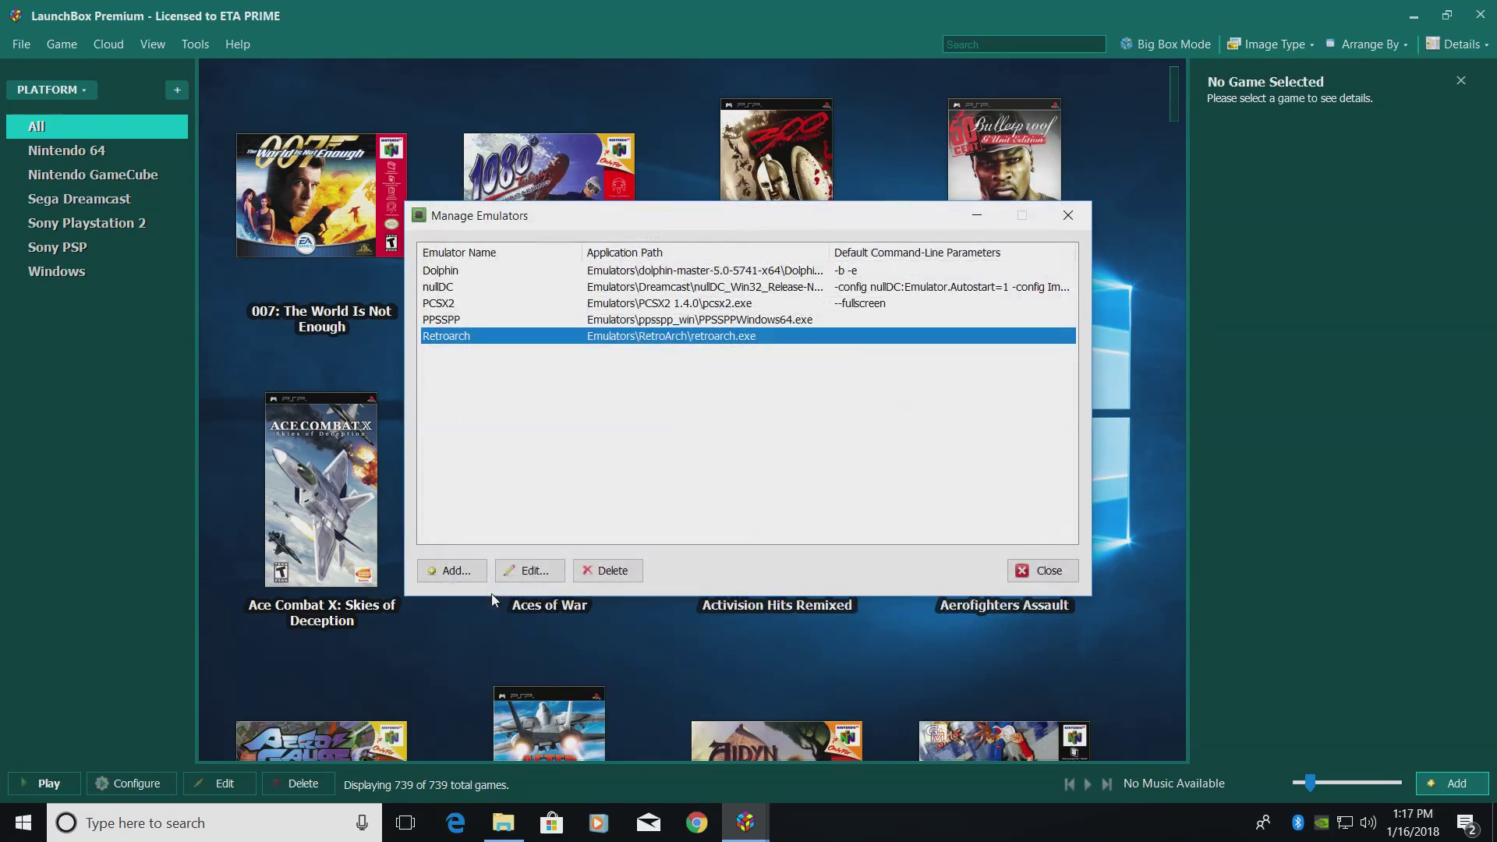
- Snap LaunchBox aside, inspect the 16 ZIPs in the desktop sega genesis folder, then re-maximize LaunchBox
click(1049, 568)
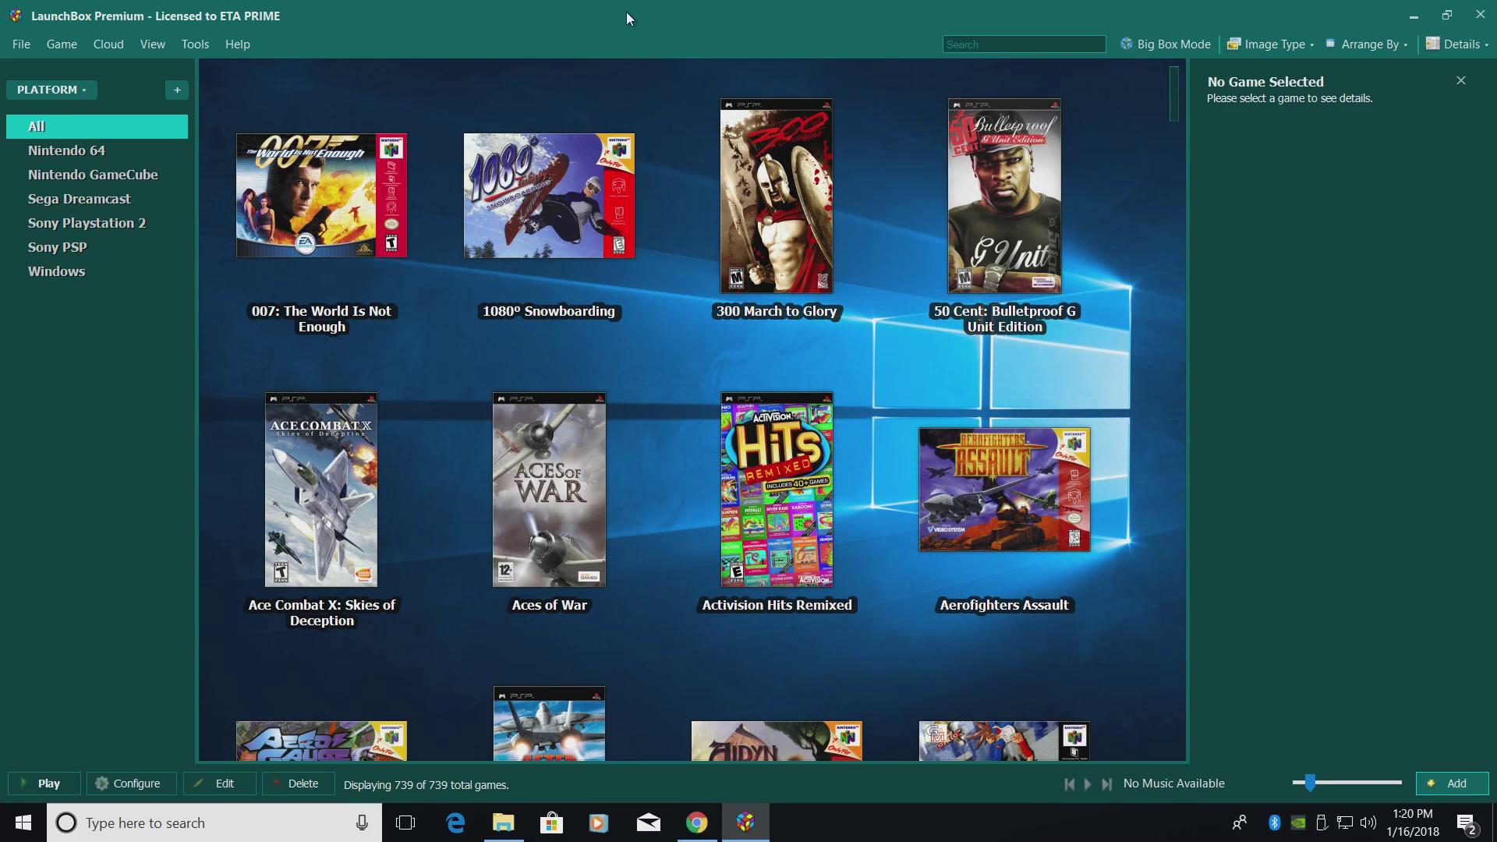
double_click(626, 12)
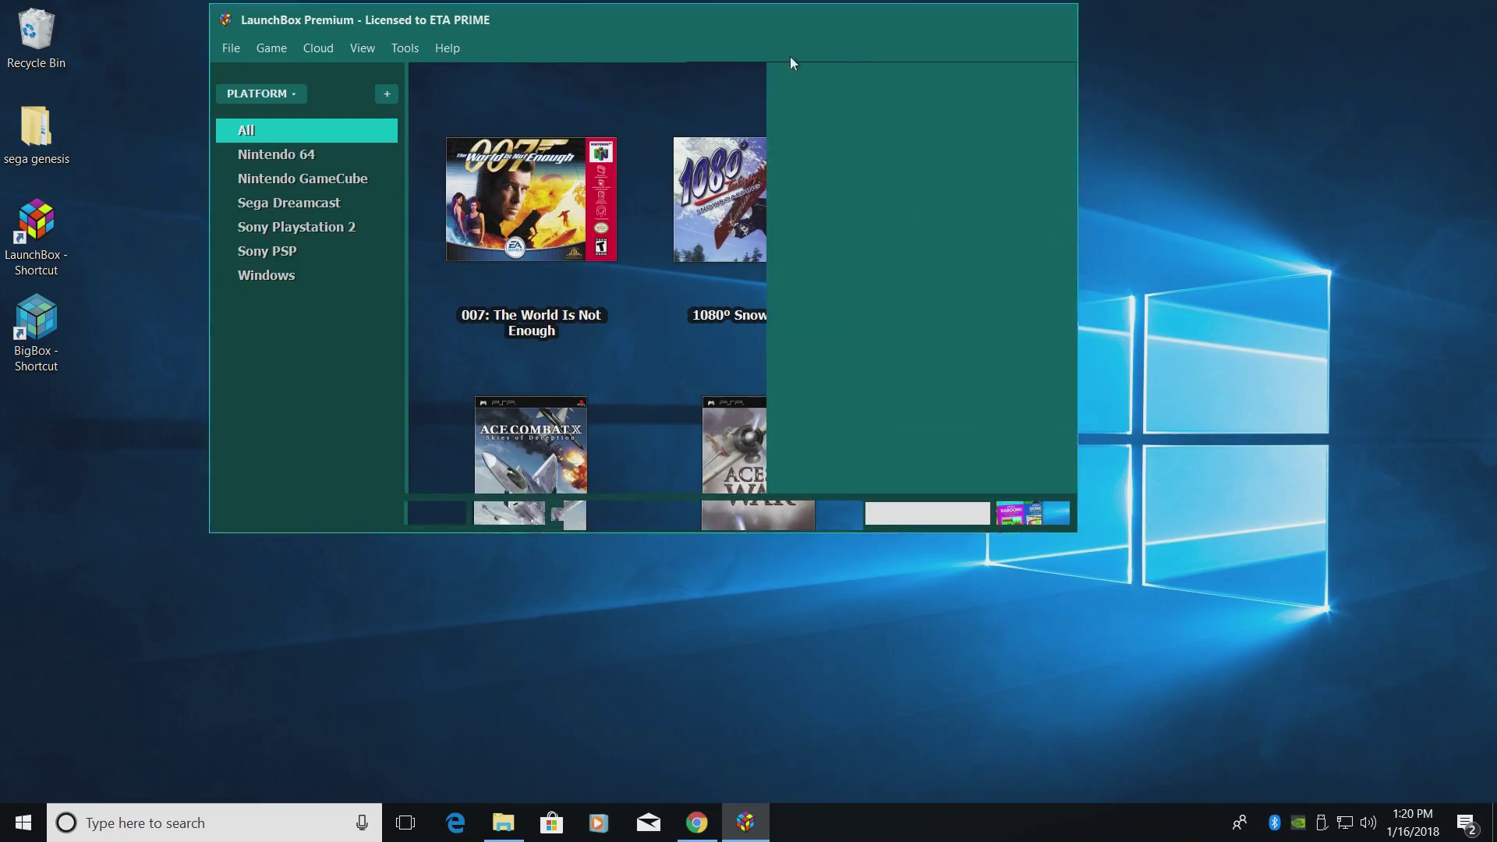
drag(789, 62, 1492, 211)
key(Escape)
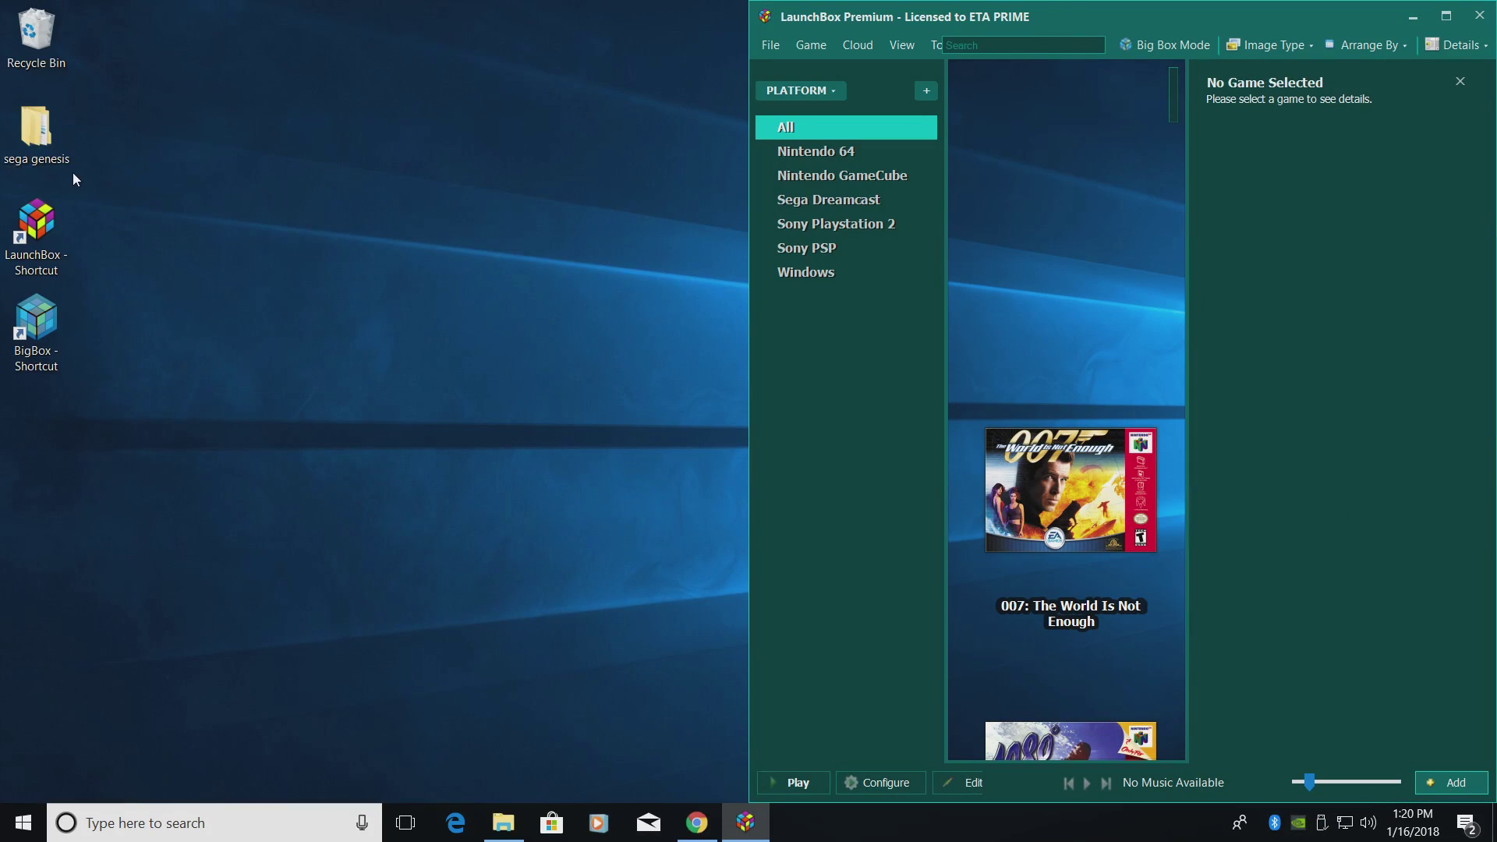
double_click(43, 161)
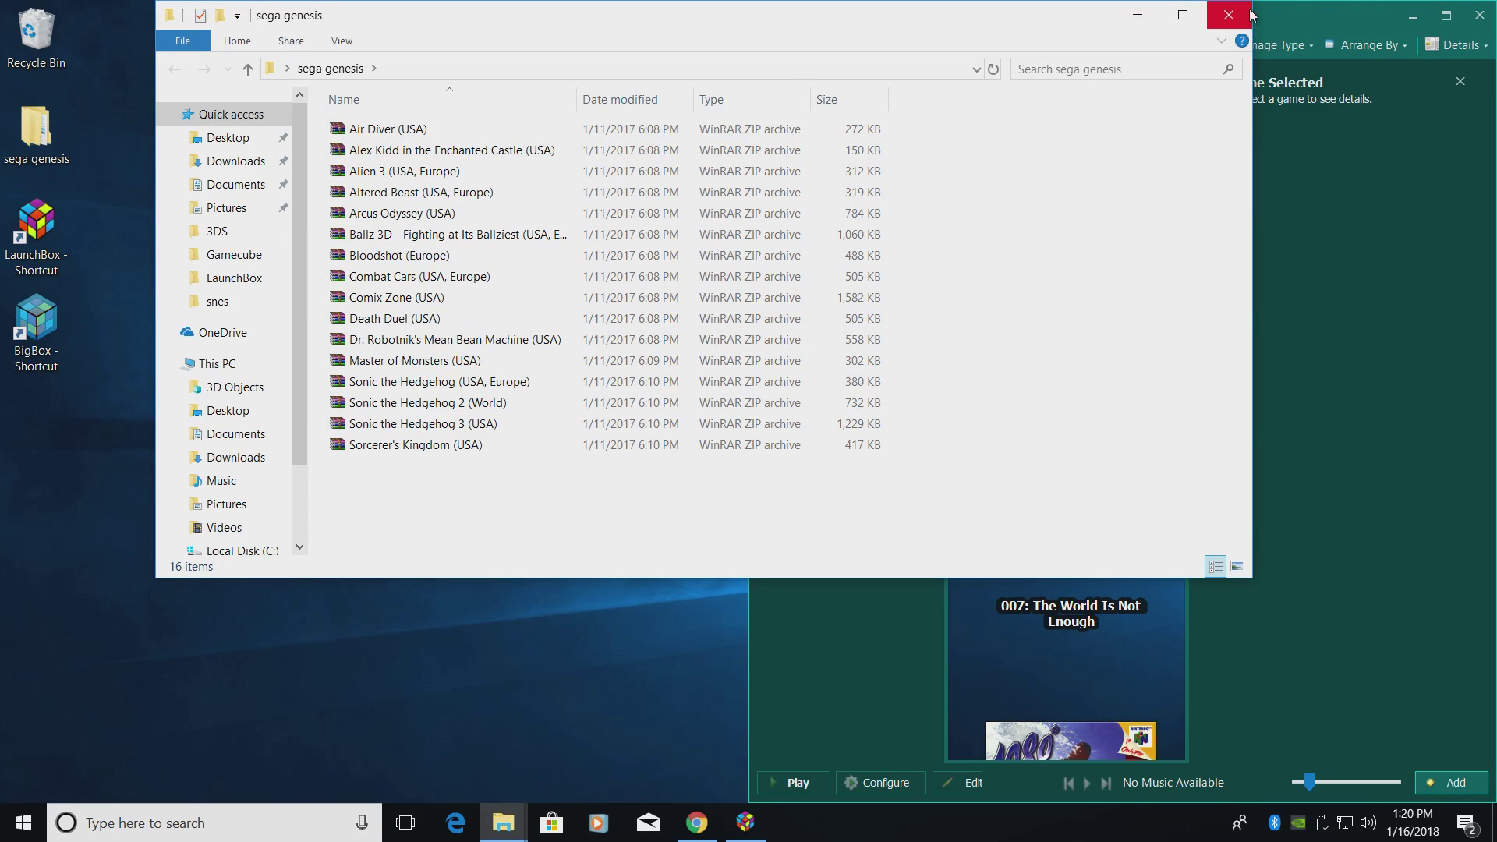
click(1229, 14)
drag(1266, 6, 616, 3)
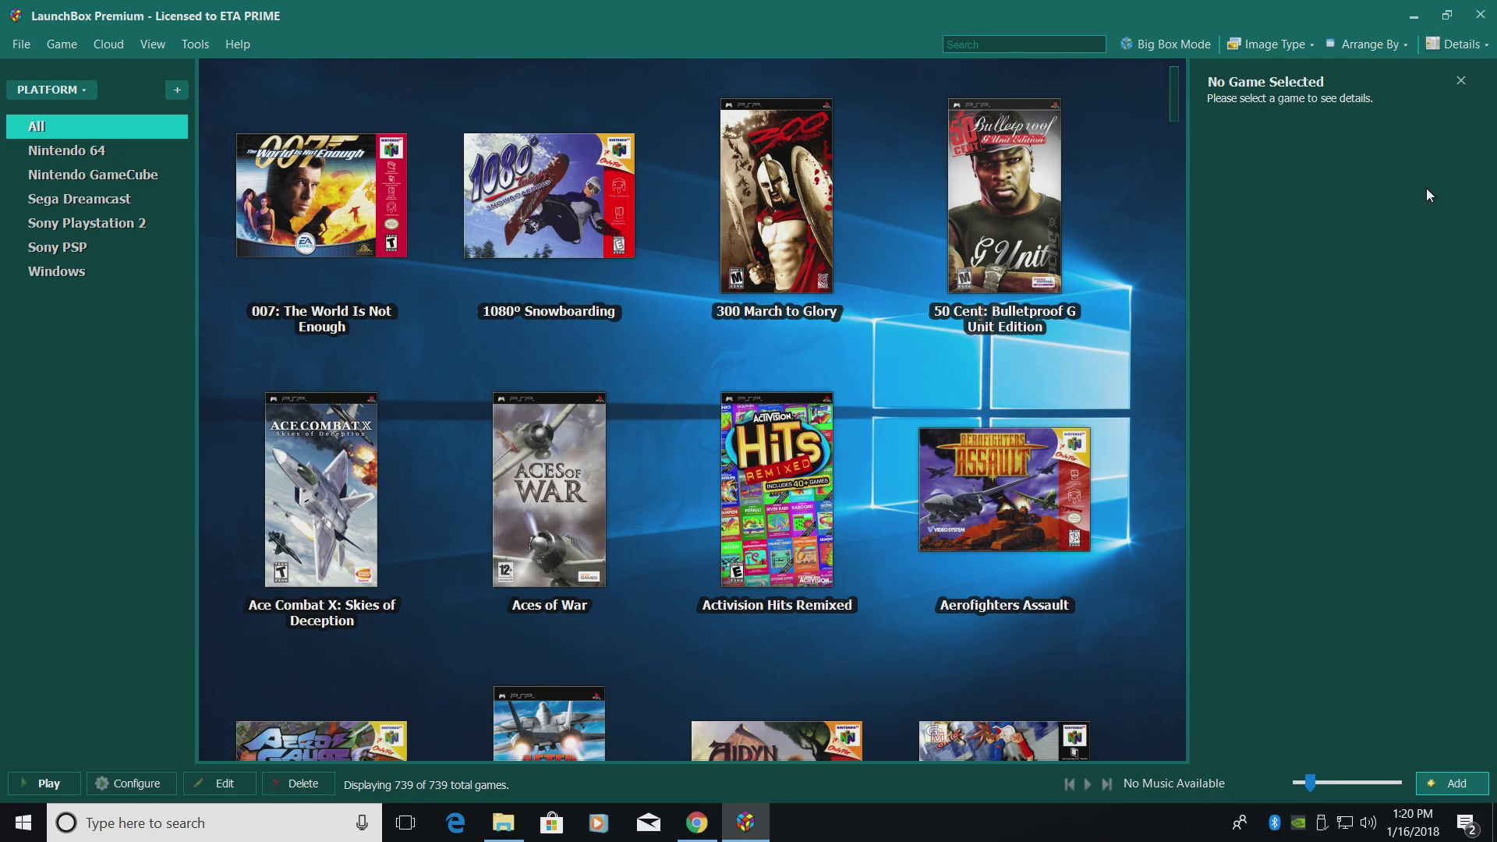
- Start the Import ROM Files wizard and add the Desktop\sega genesis folder as the source
click(197, 45)
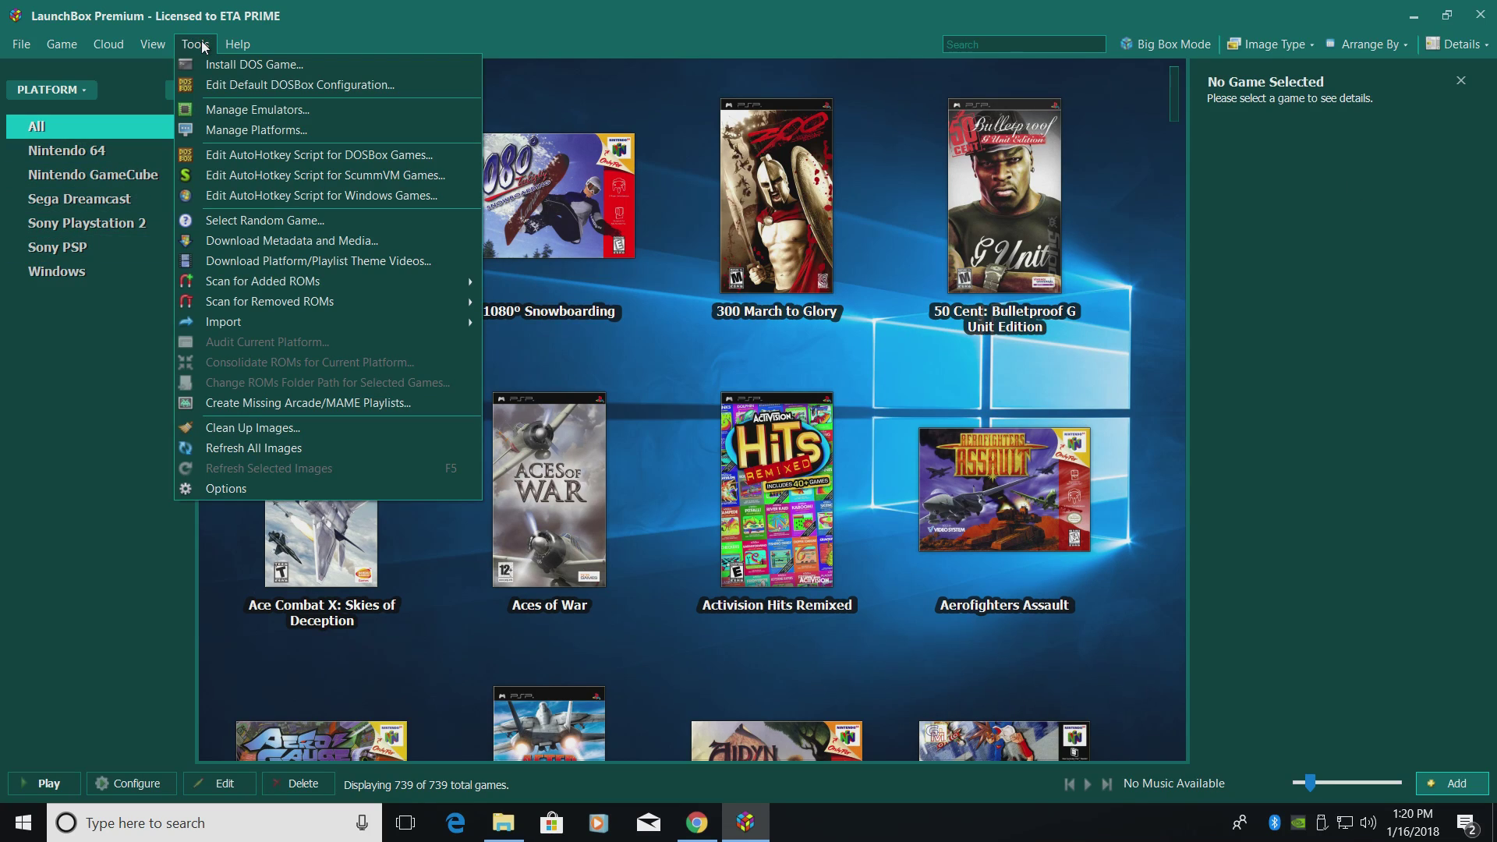
mouse_move(321, 318)
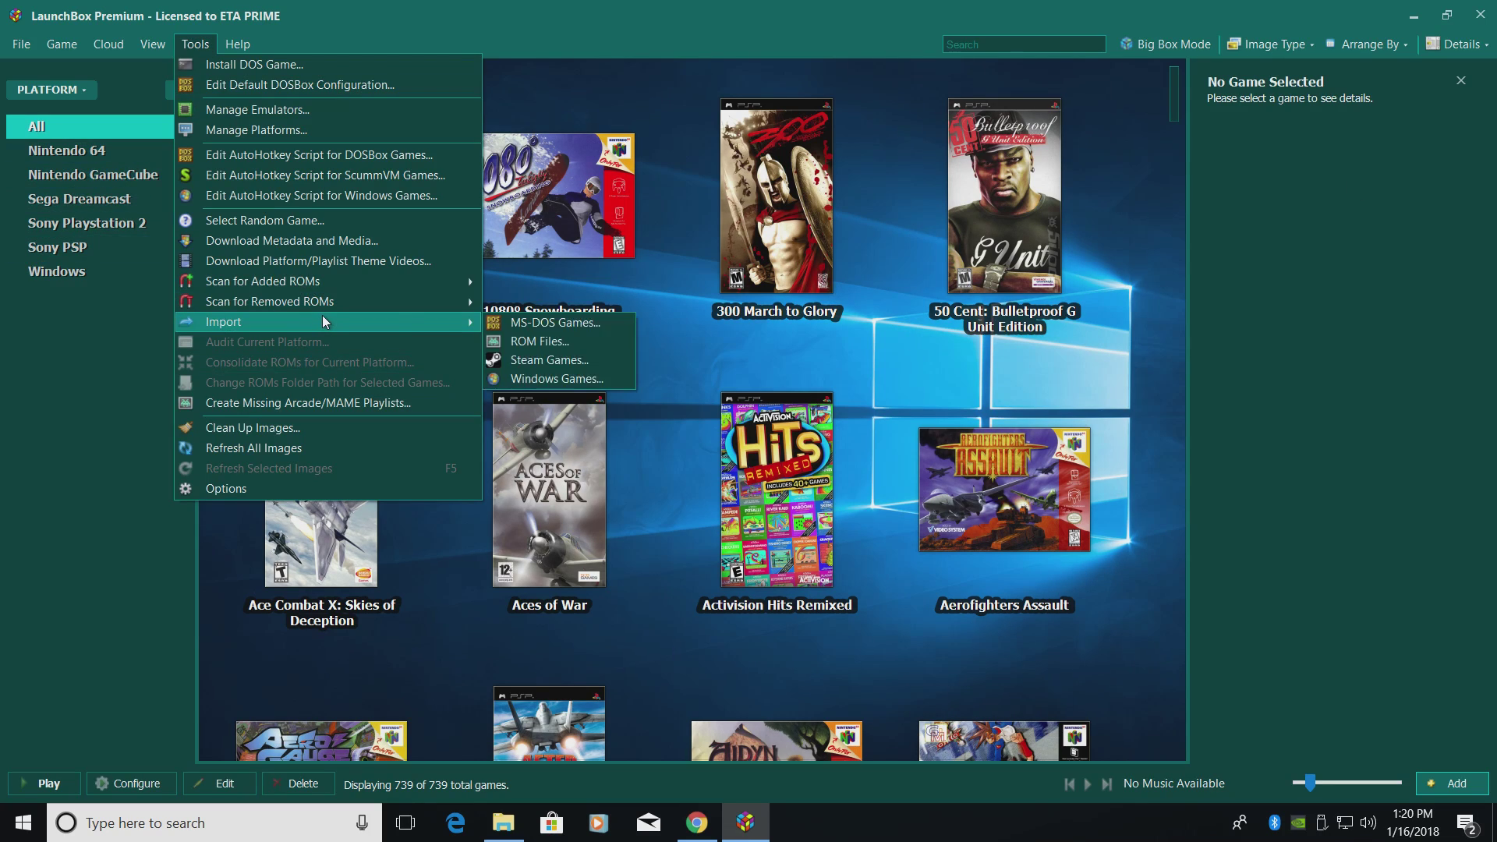
click(554, 342)
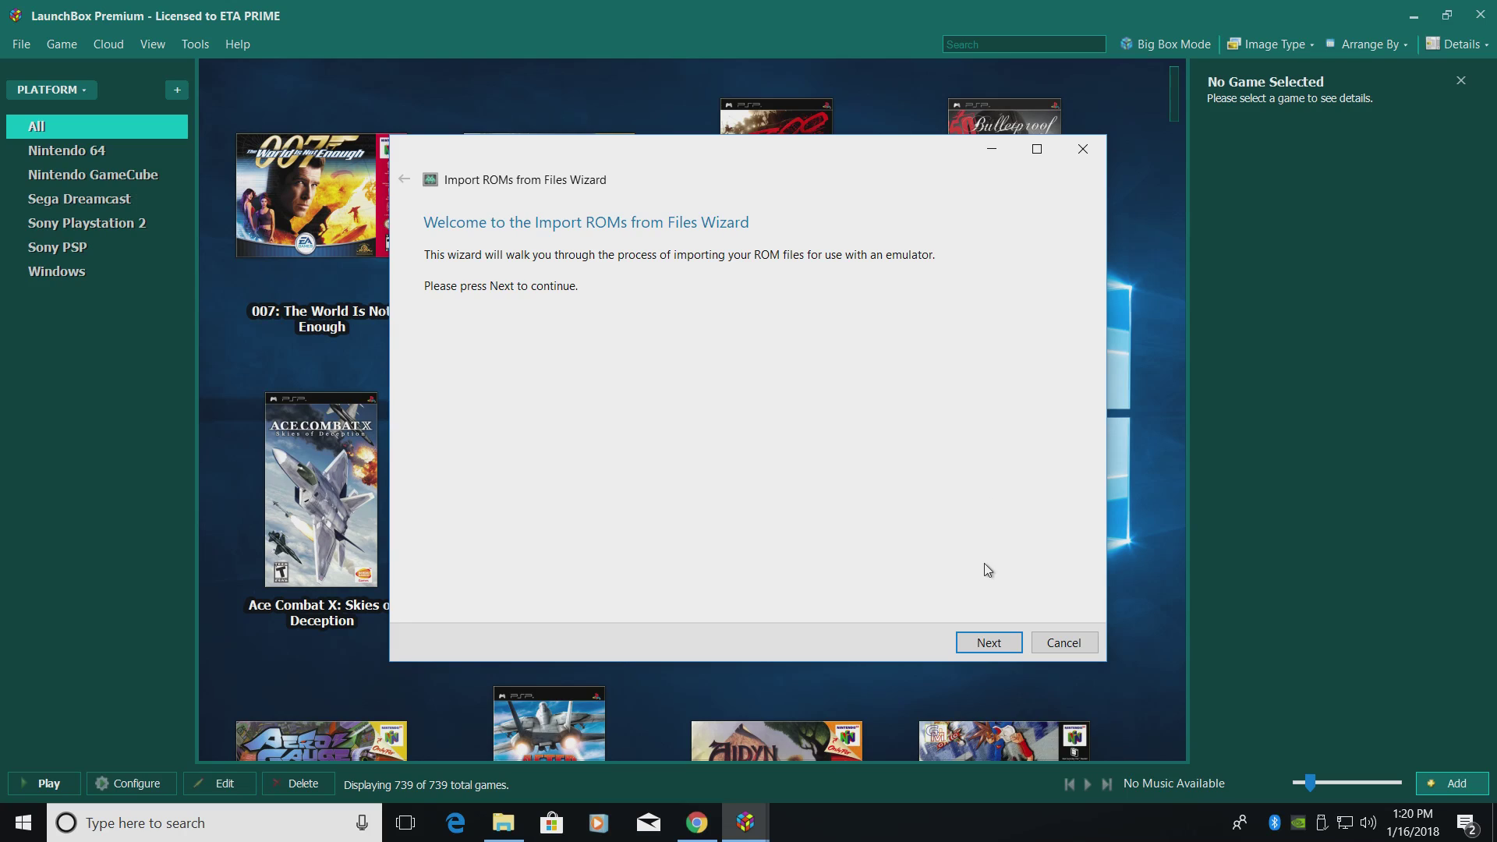
click(985, 641)
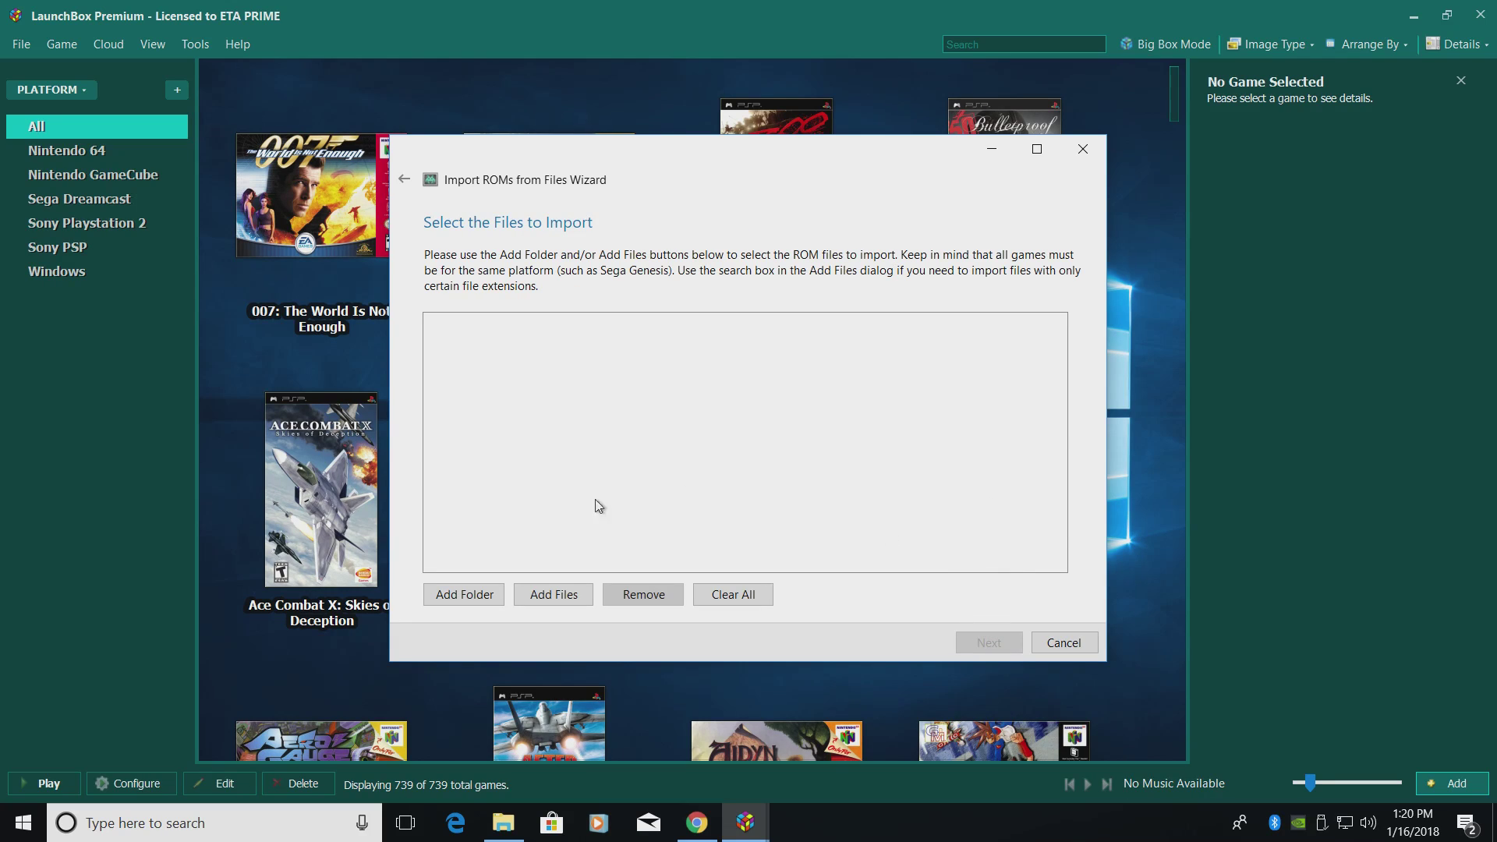
click(466, 597)
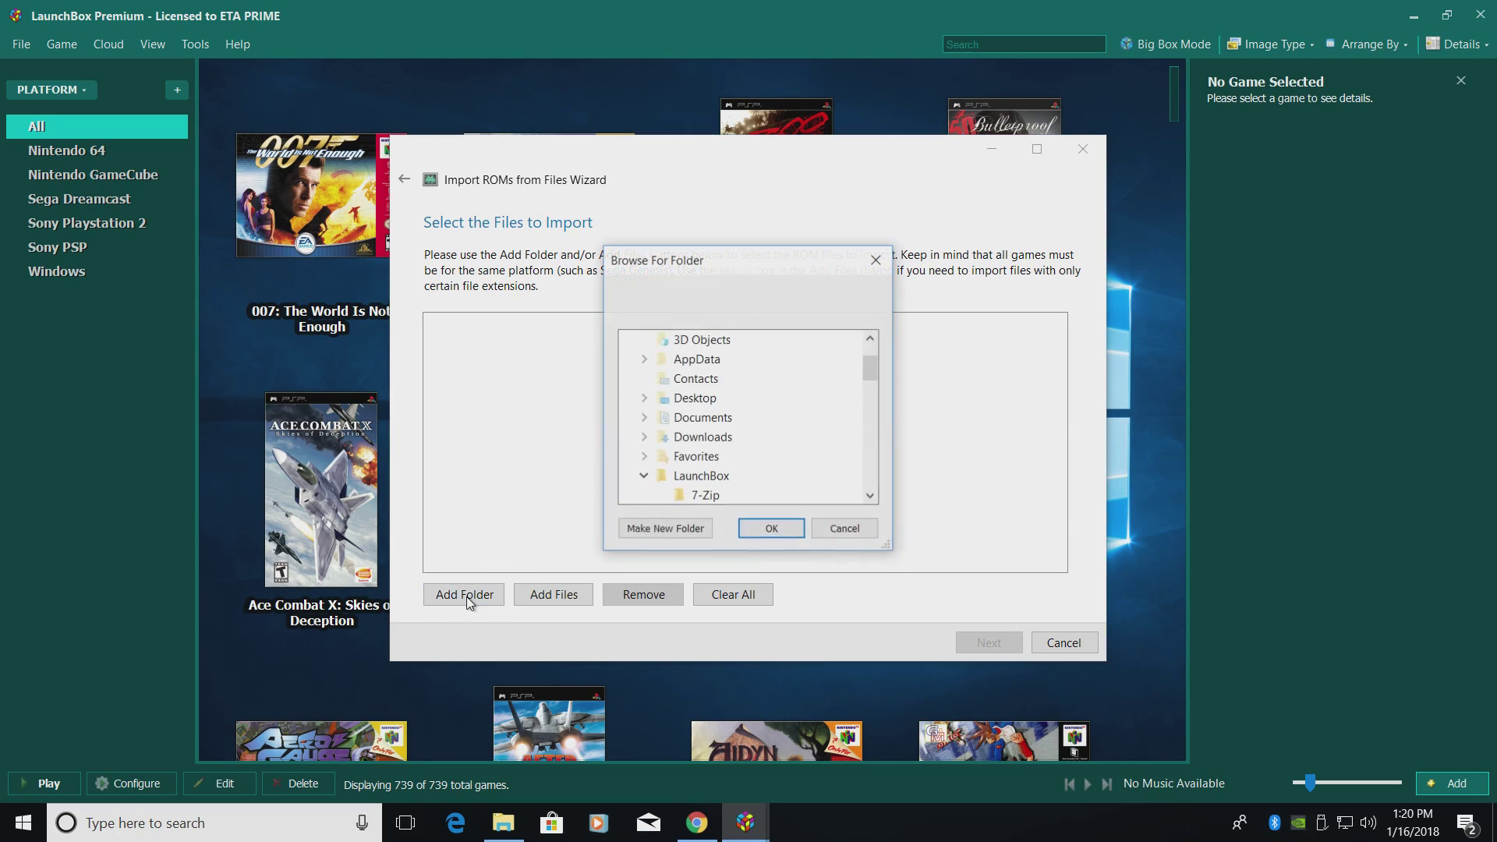
click(643, 399)
click(744, 421)
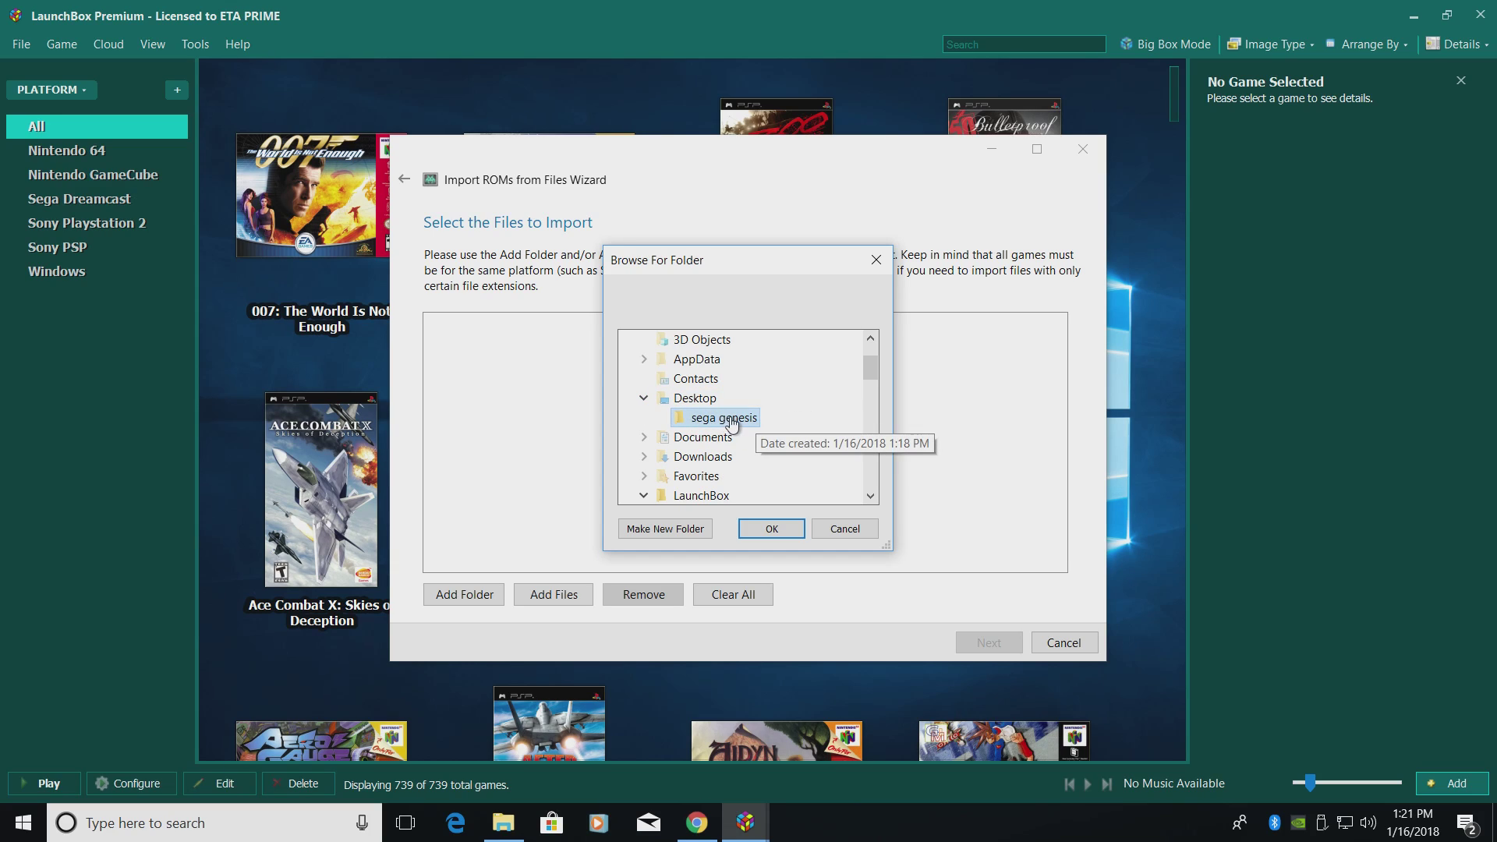
click(772, 529)
click(995, 635)
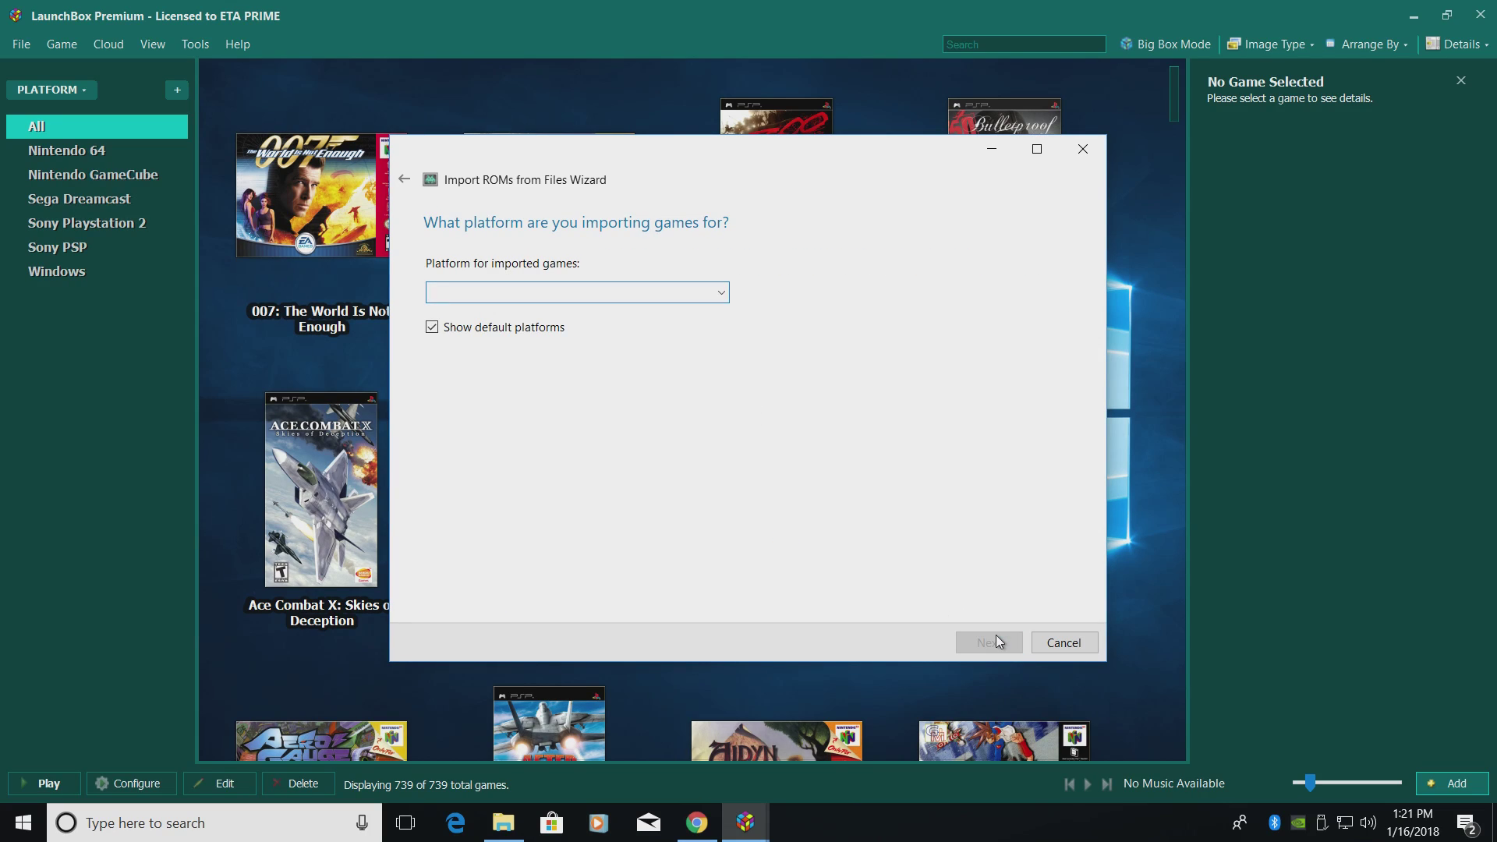
- Choose Sega Genesis as the import platform and keep Retroarch as its emulator
click(721, 293)
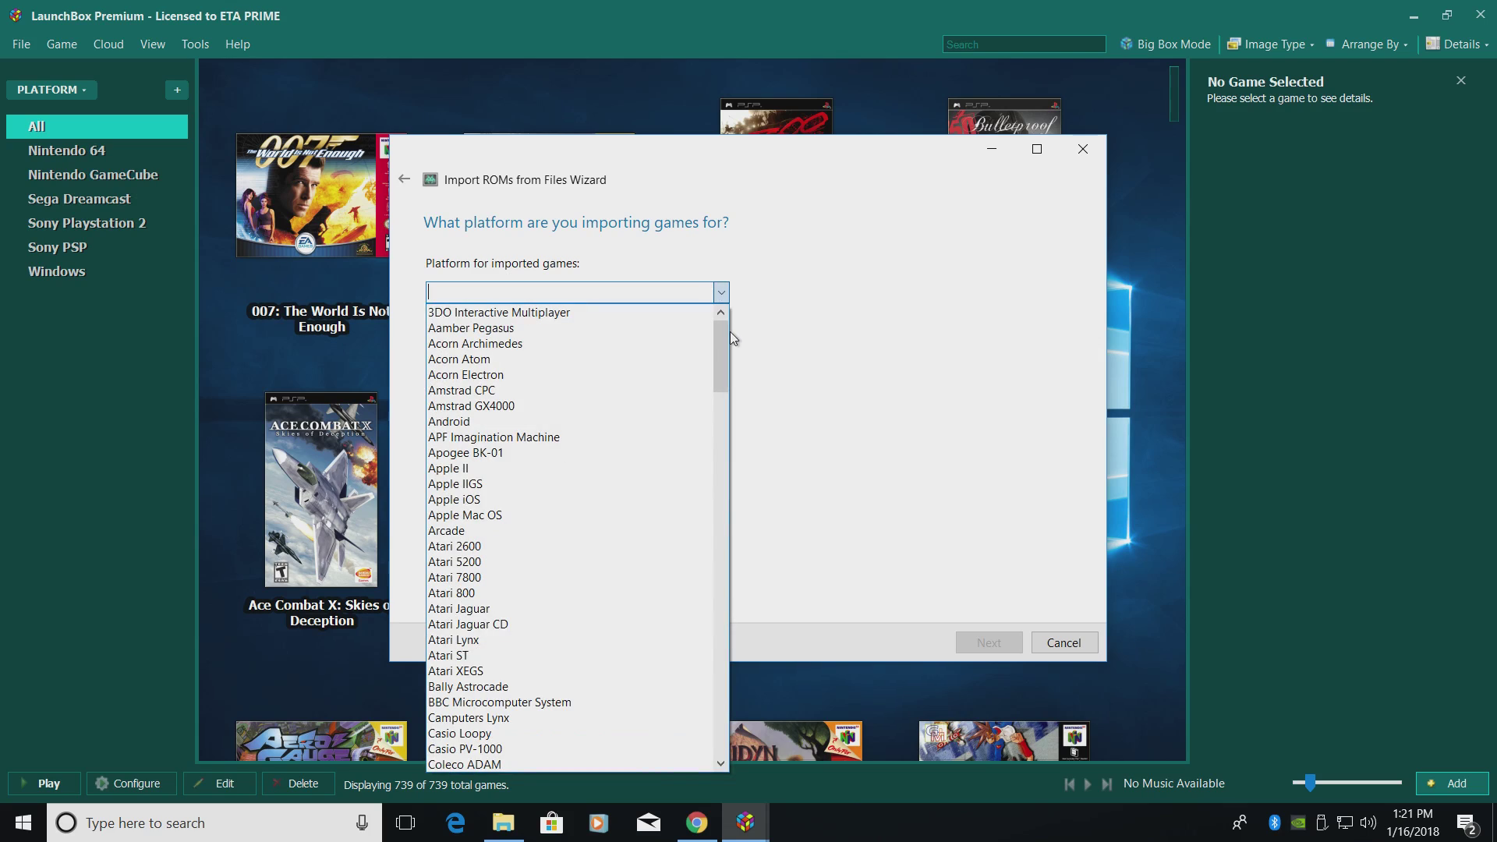
drag(723, 335, 708, 601)
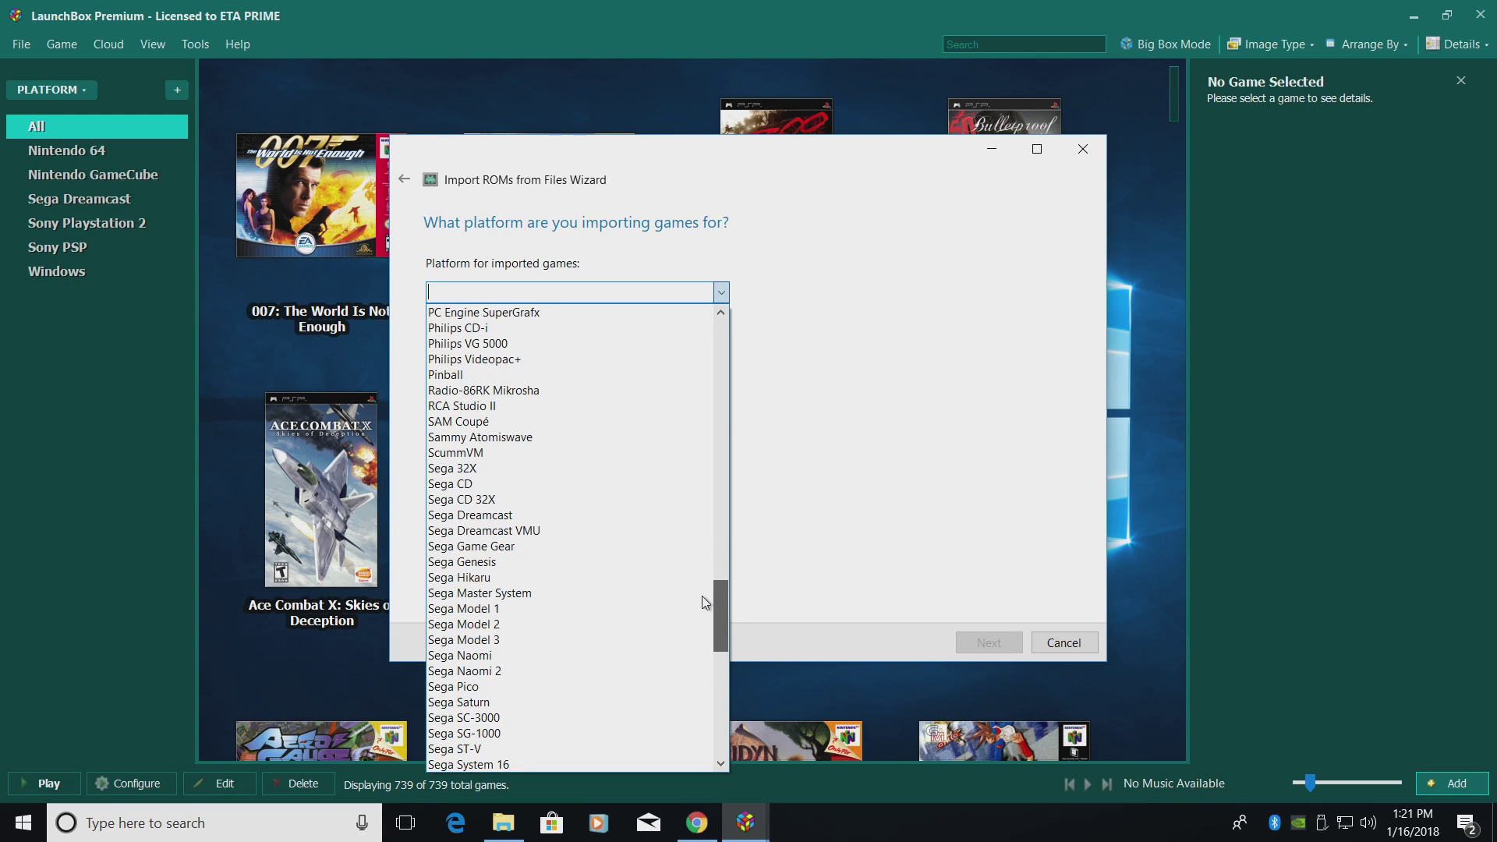
click(514, 562)
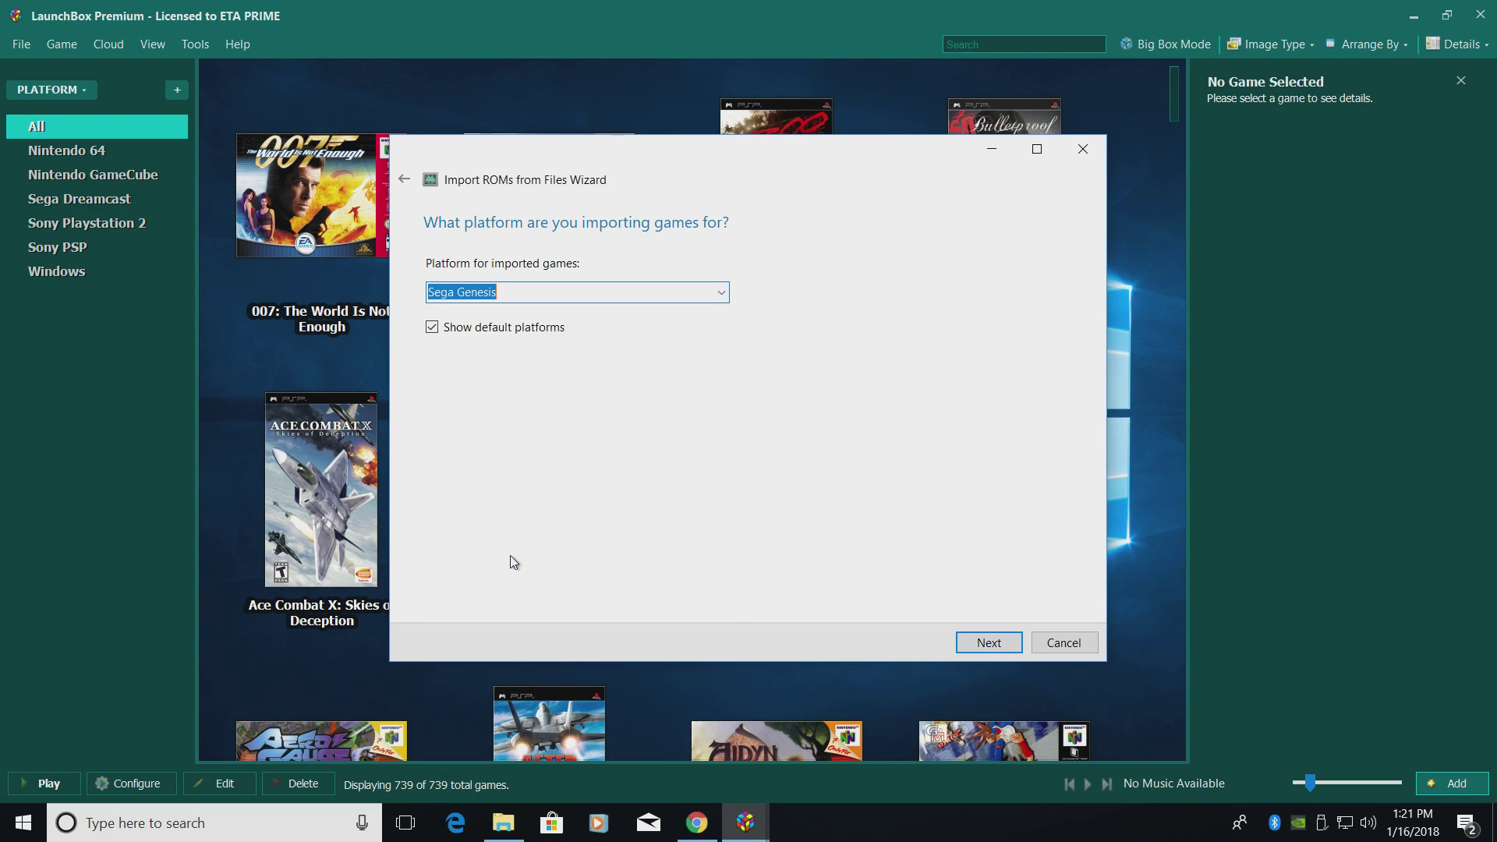
click(975, 640)
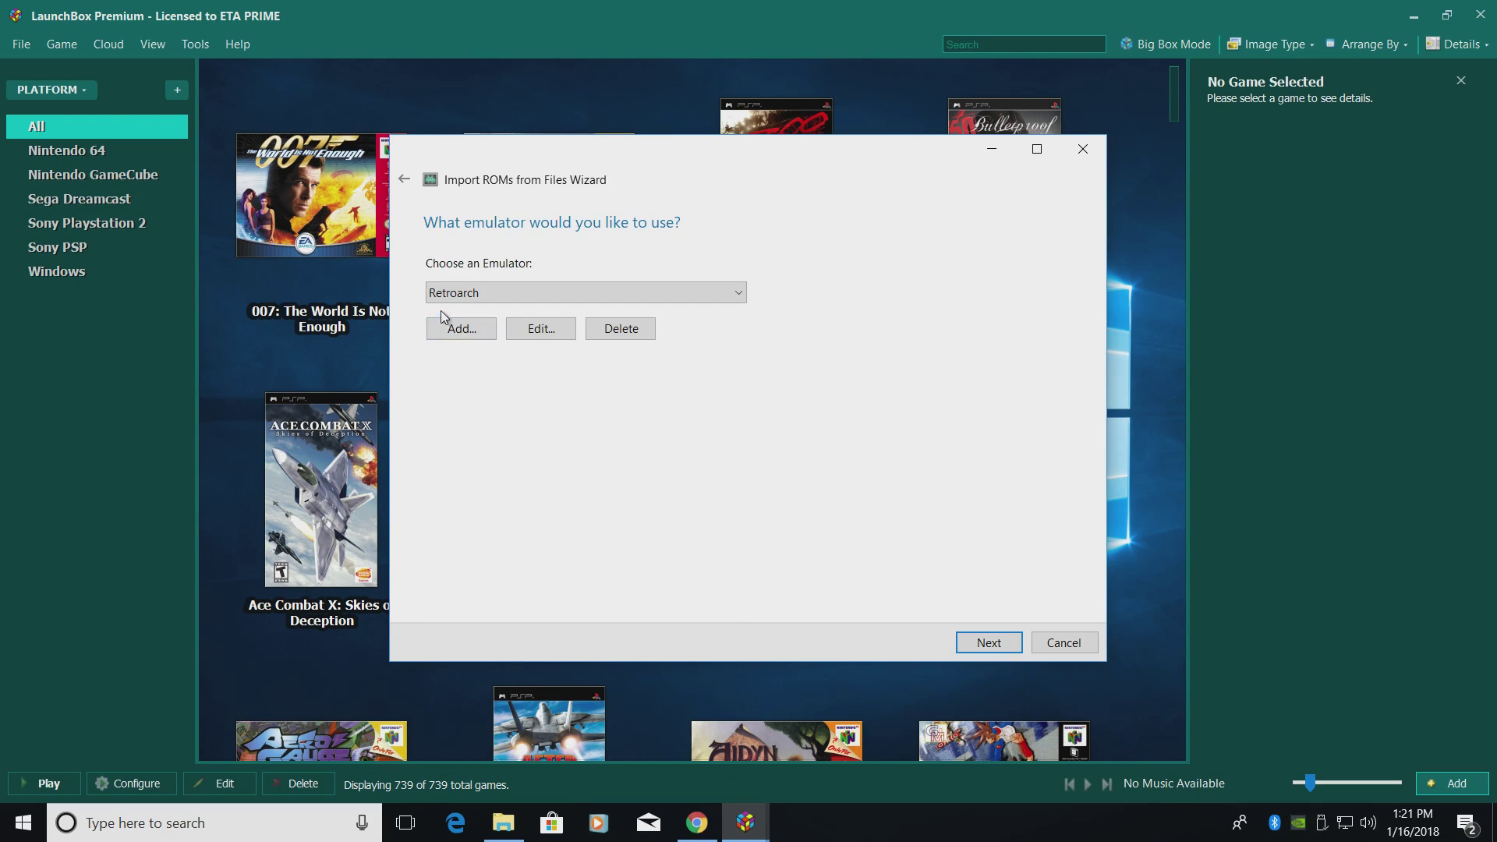
click(745, 292)
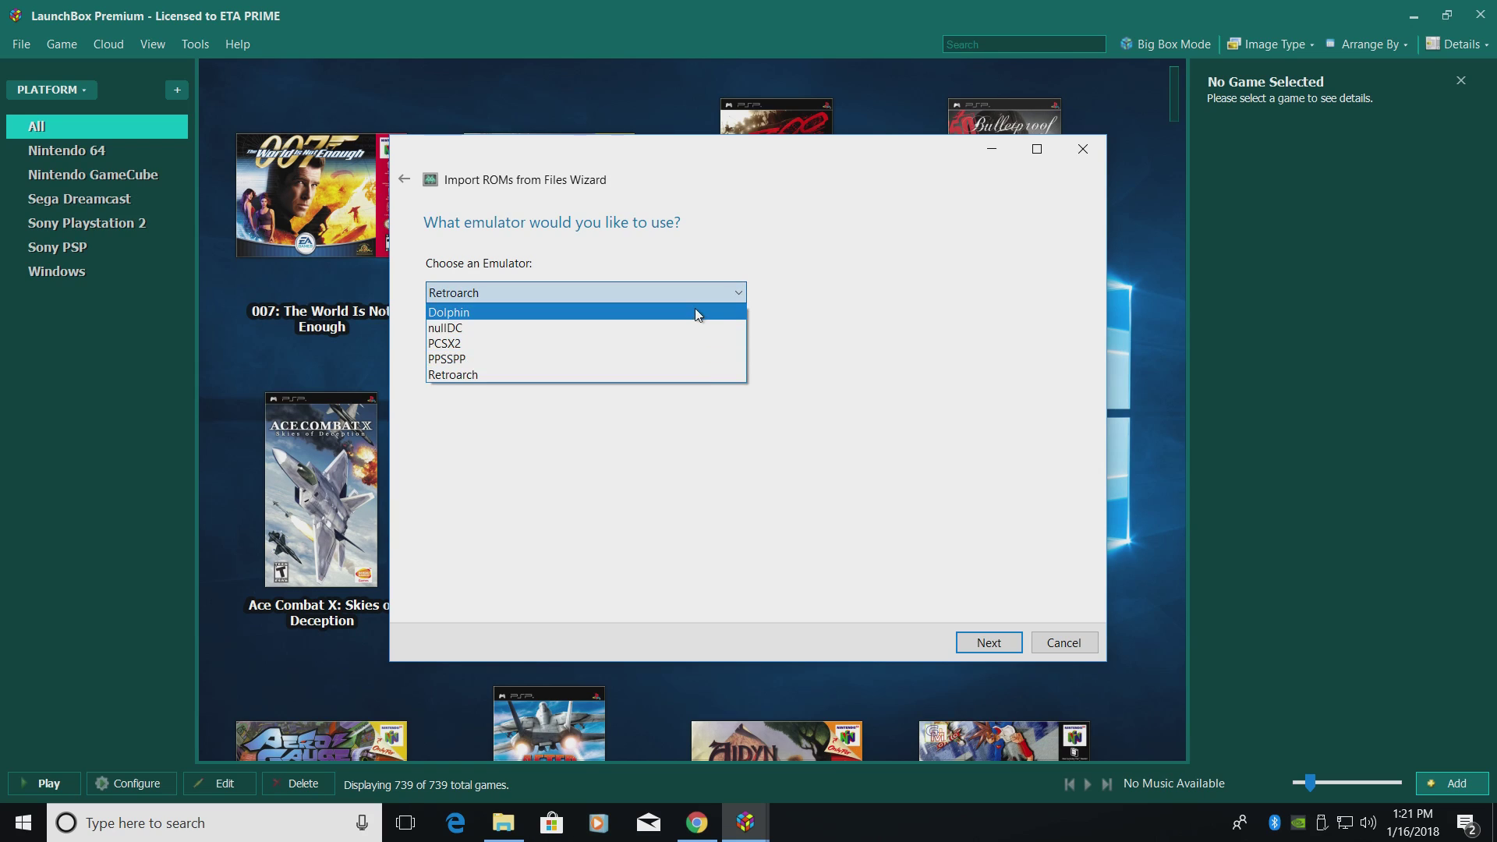
click(662, 373)
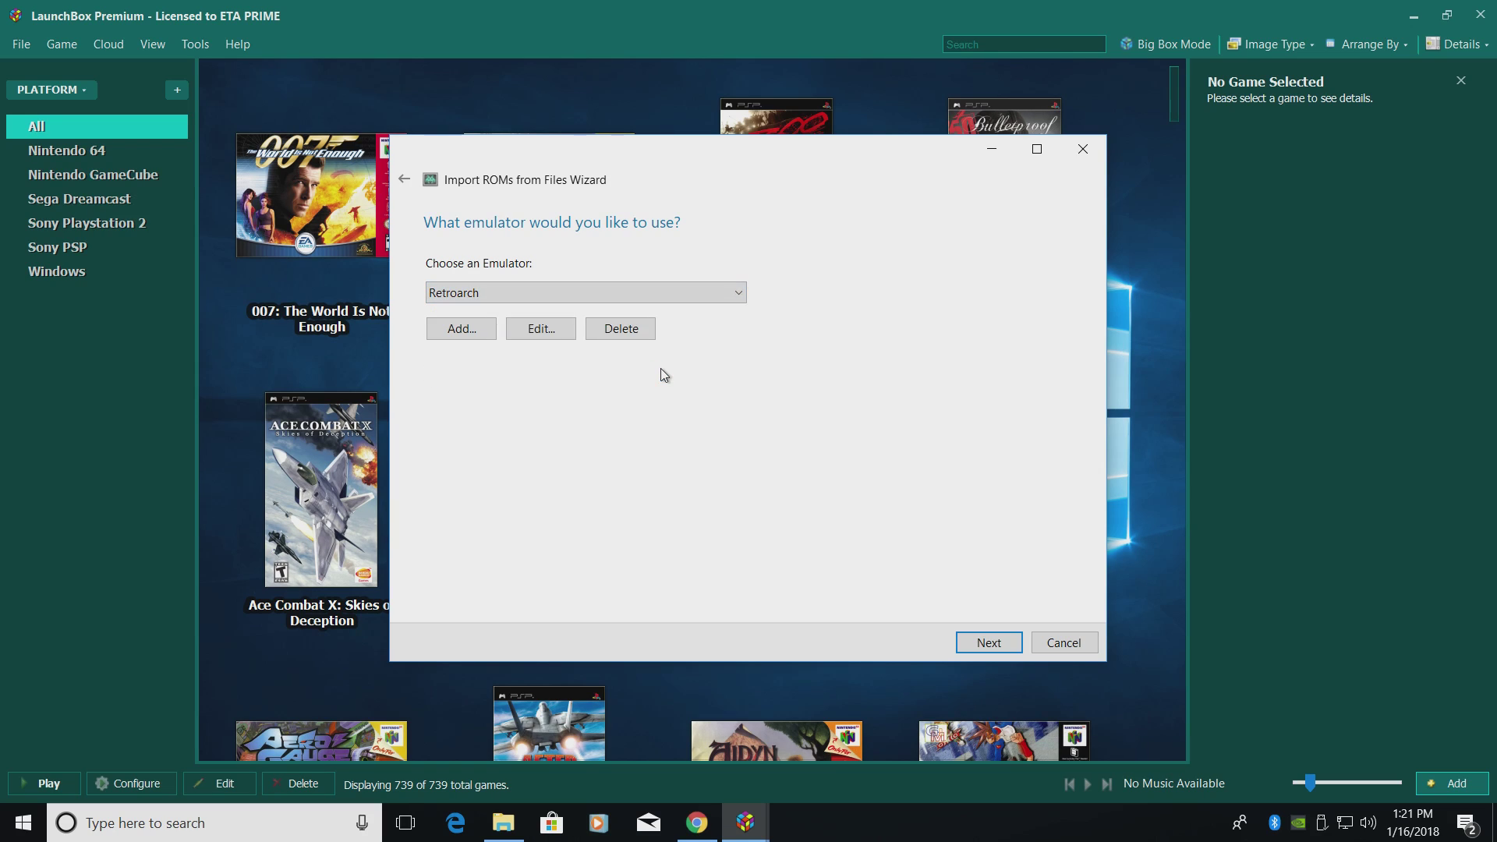
- Copy the ROMs into the LaunchBox games folder and accept the metadata options
click(986, 639)
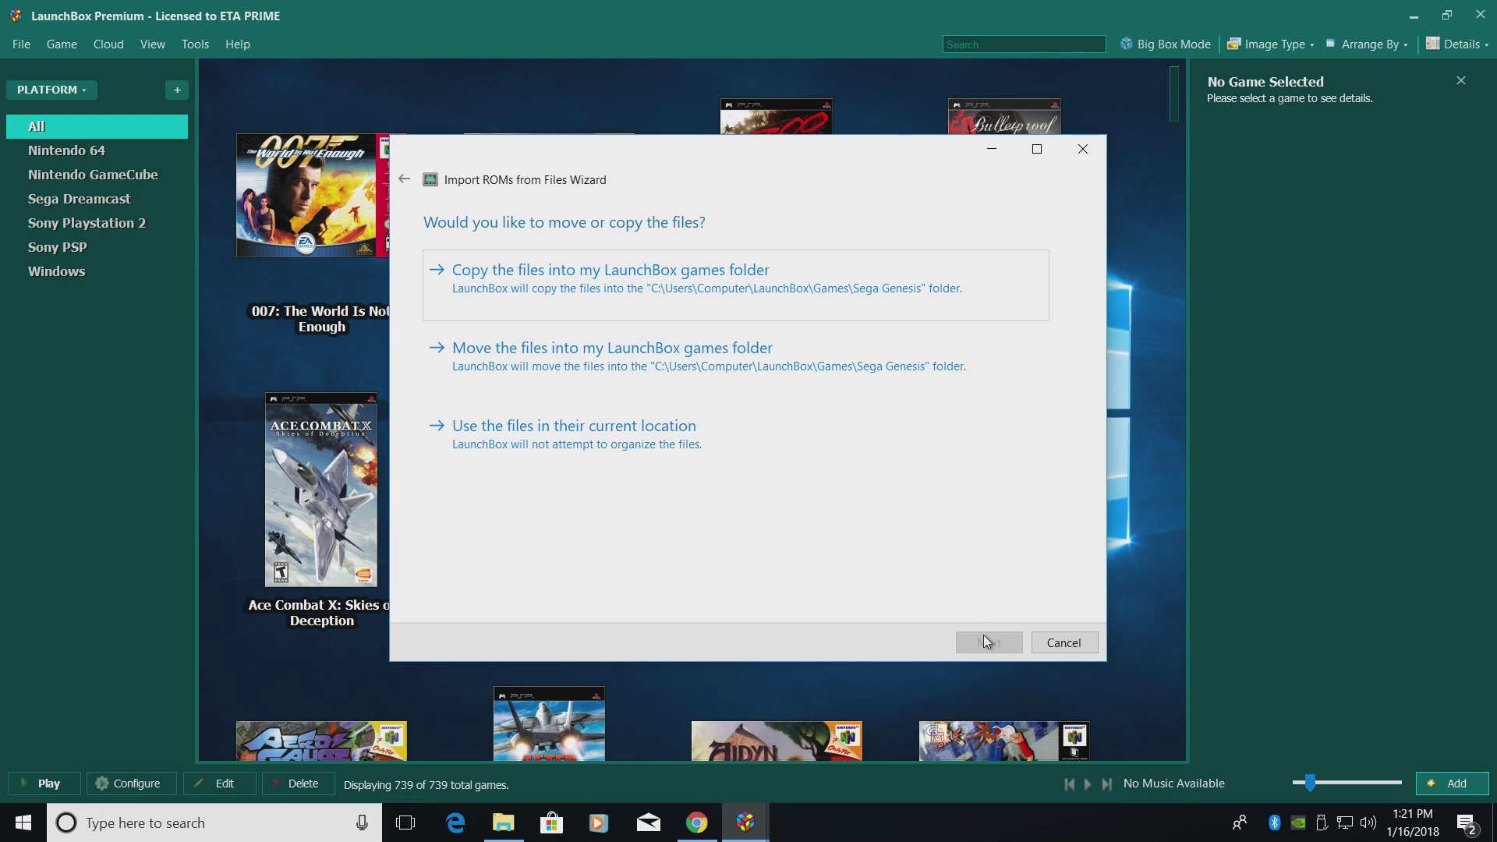
click(775, 273)
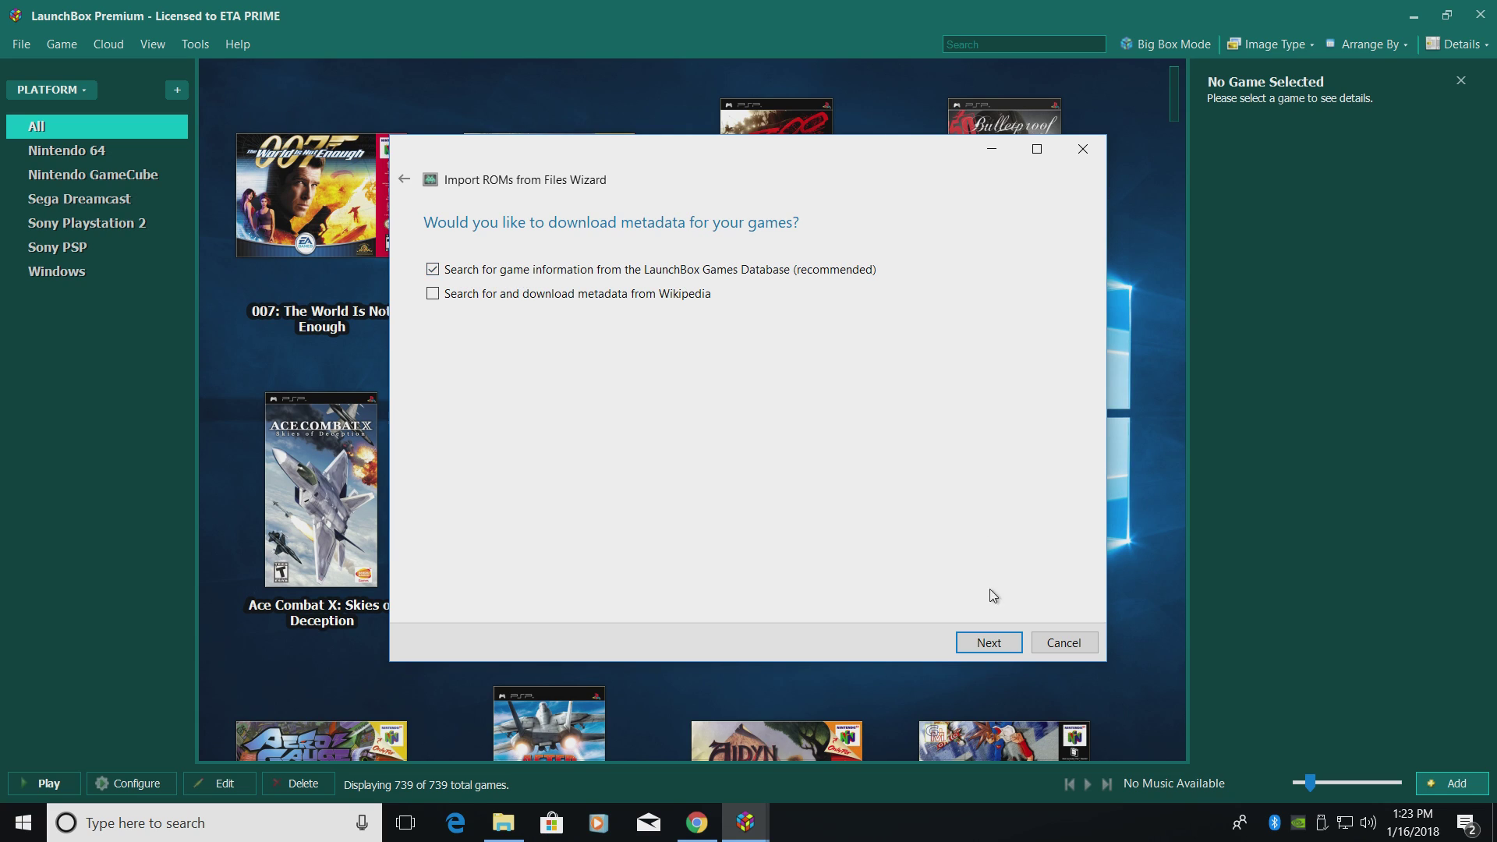
click(990, 642)
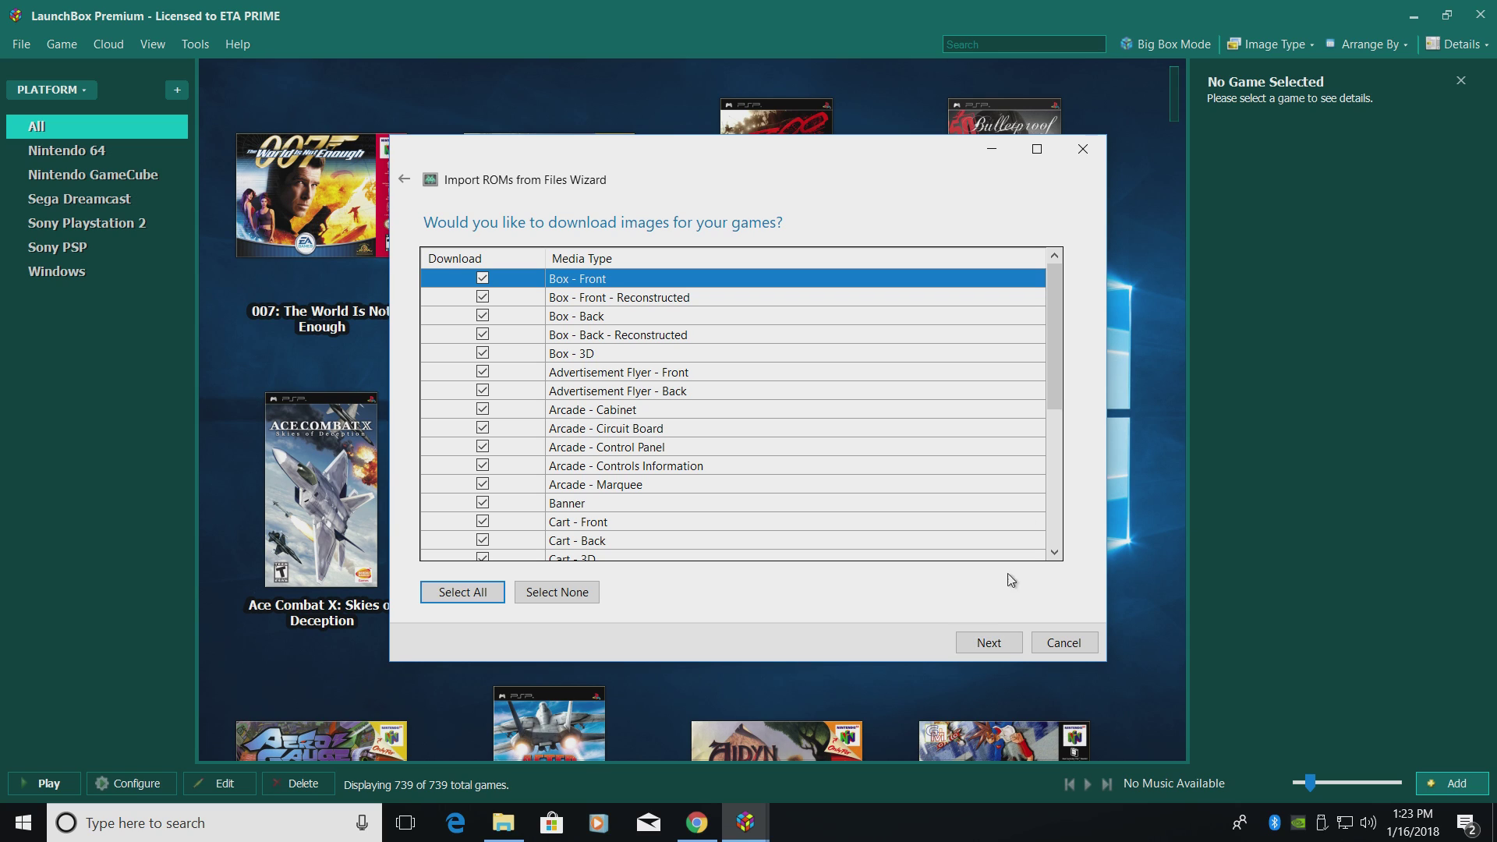
- Keep all image and EmuMovies media types selected and advance to the custom import options
drag(1057, 382, 1069, 326)
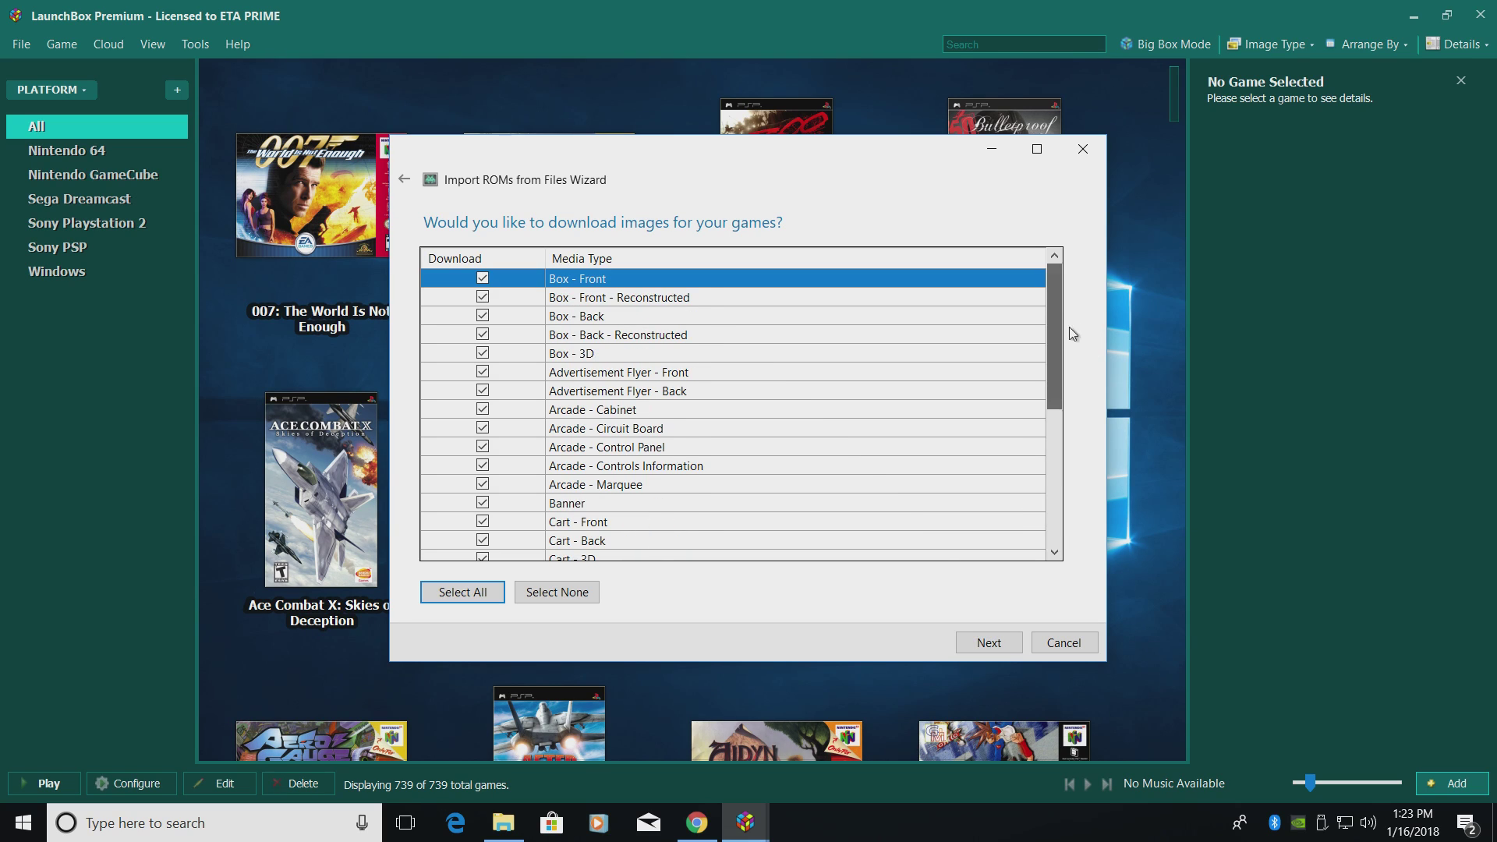
click(990, 644)
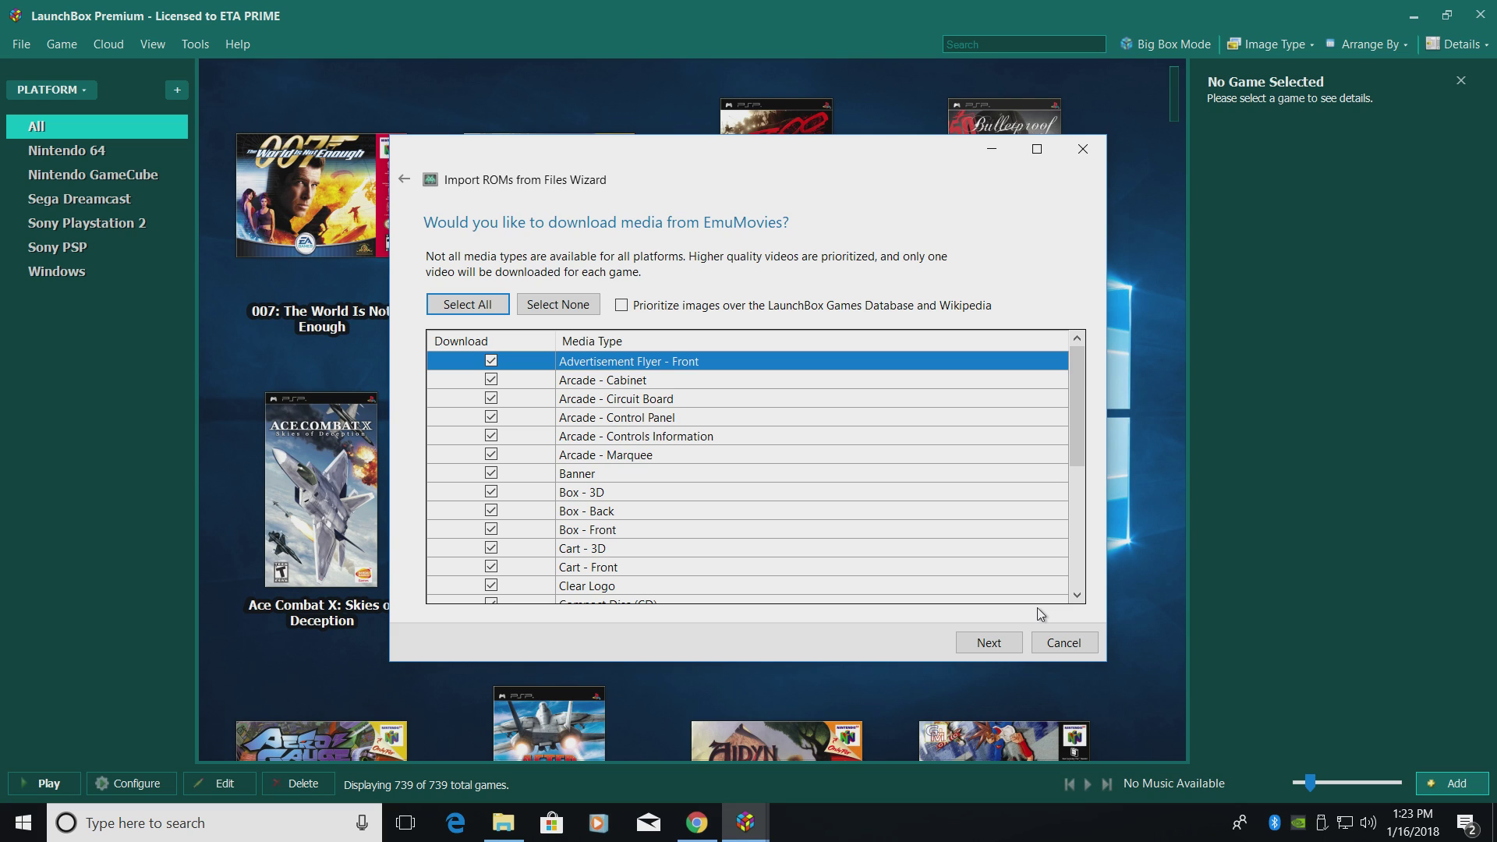
click(989, 644)
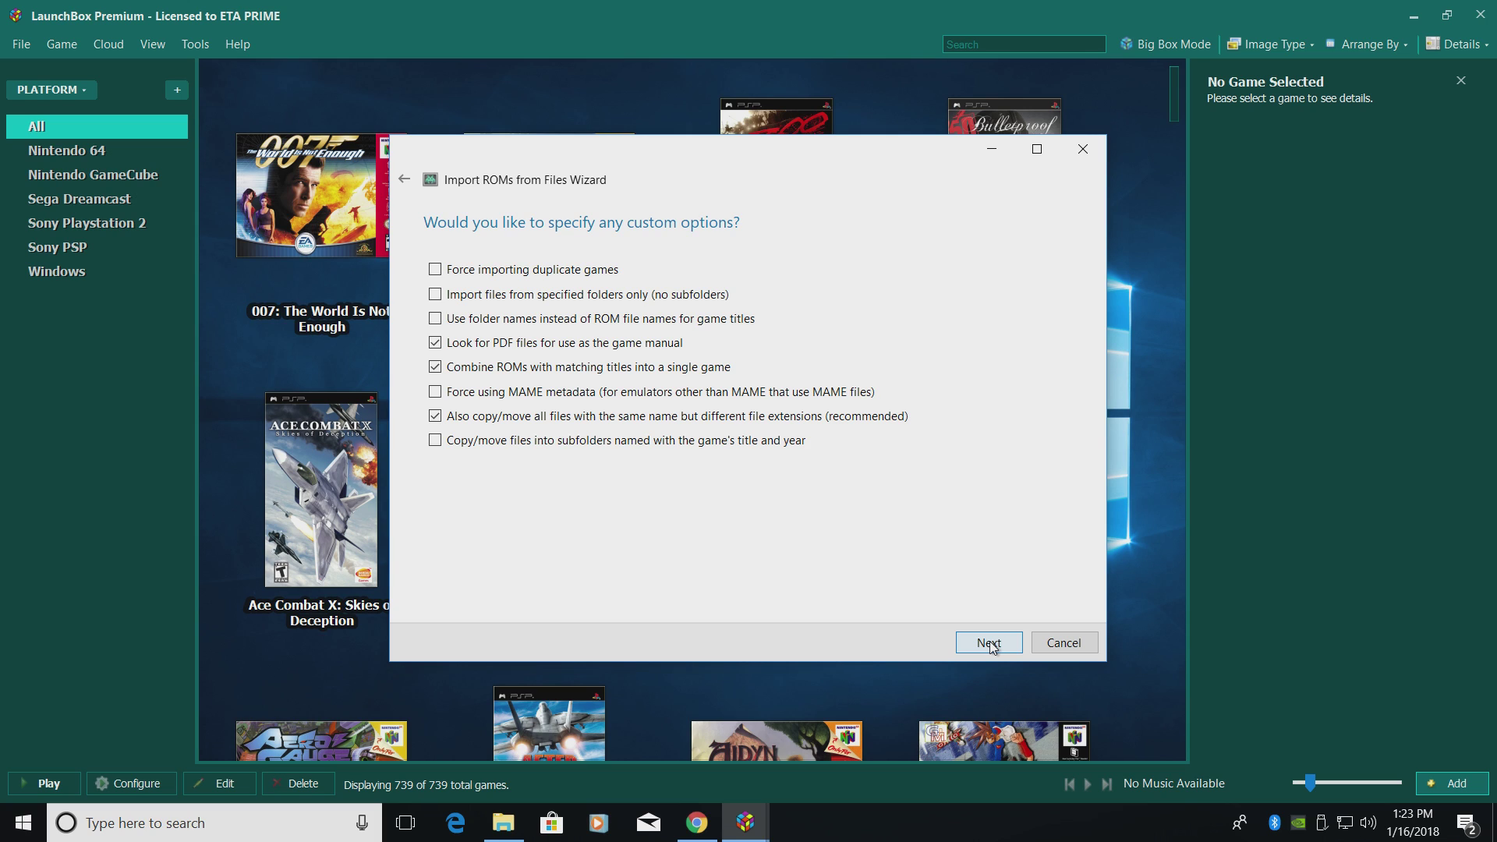
- Accept the custom options, review the listed Genesis games, and finish importing all 16
click(988, 643)
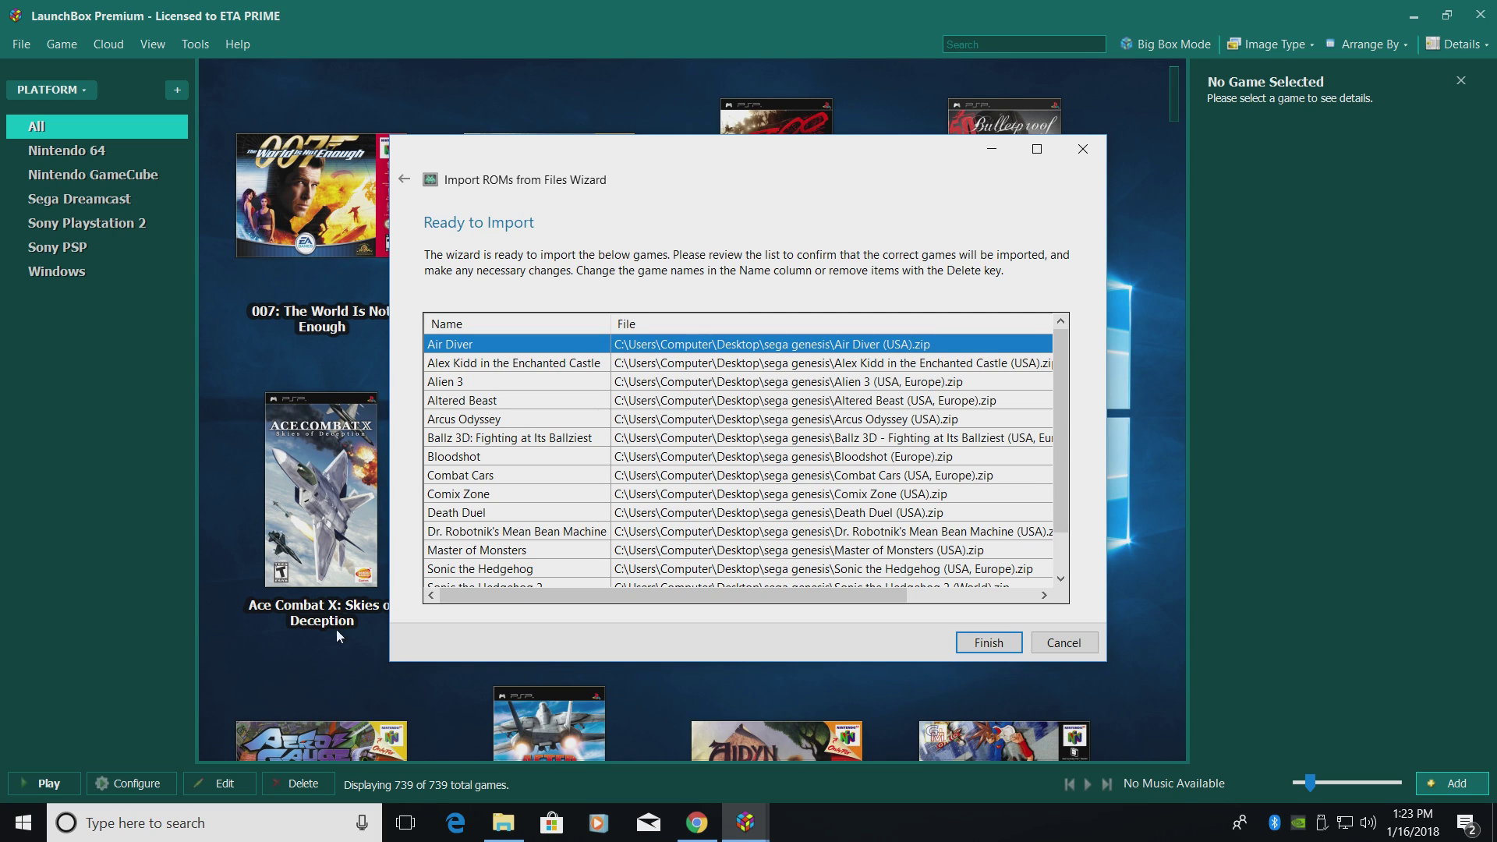
mouse_move(1065, 389)
mouse_down()
mouse_move(1057, 429)
mouse_move(1062, 388)
mouse_up()
click(987, 644)
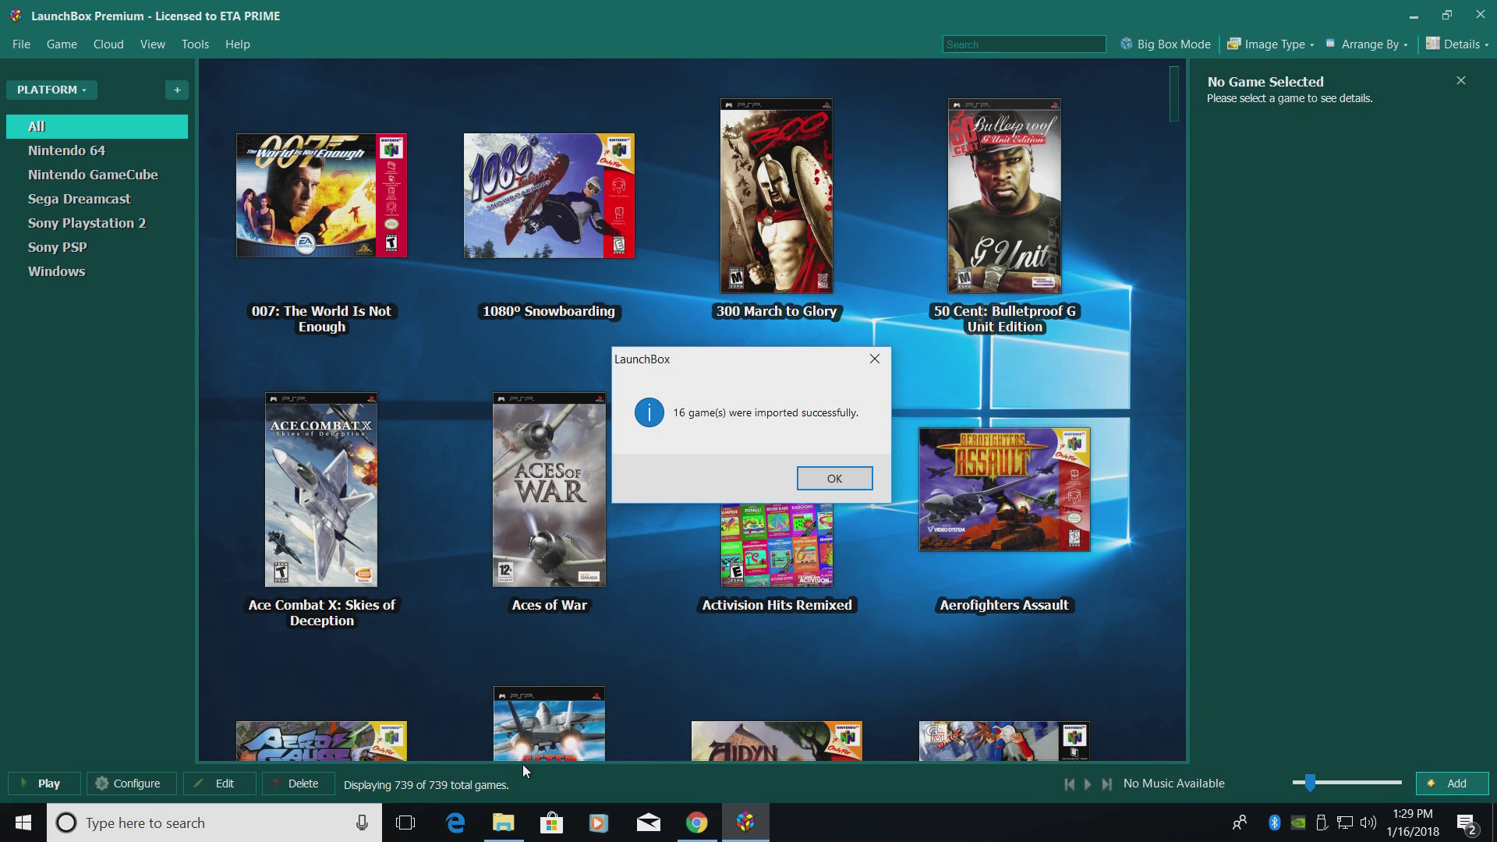
- Dismiss the success message, show the Sega Genesis library, and launch Altered Beast
click(836, 478)
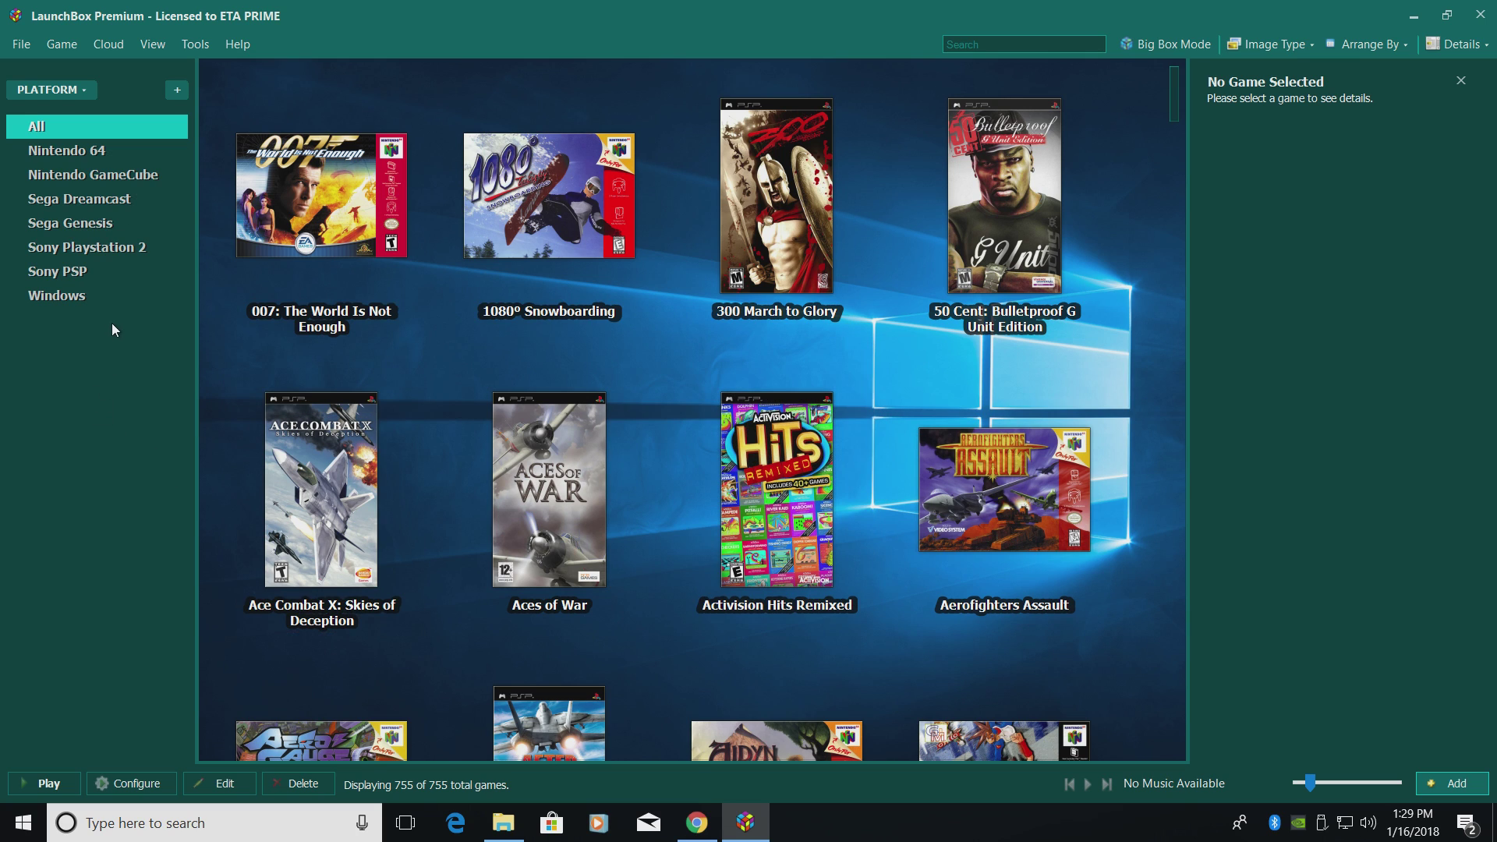
click(75, 224)
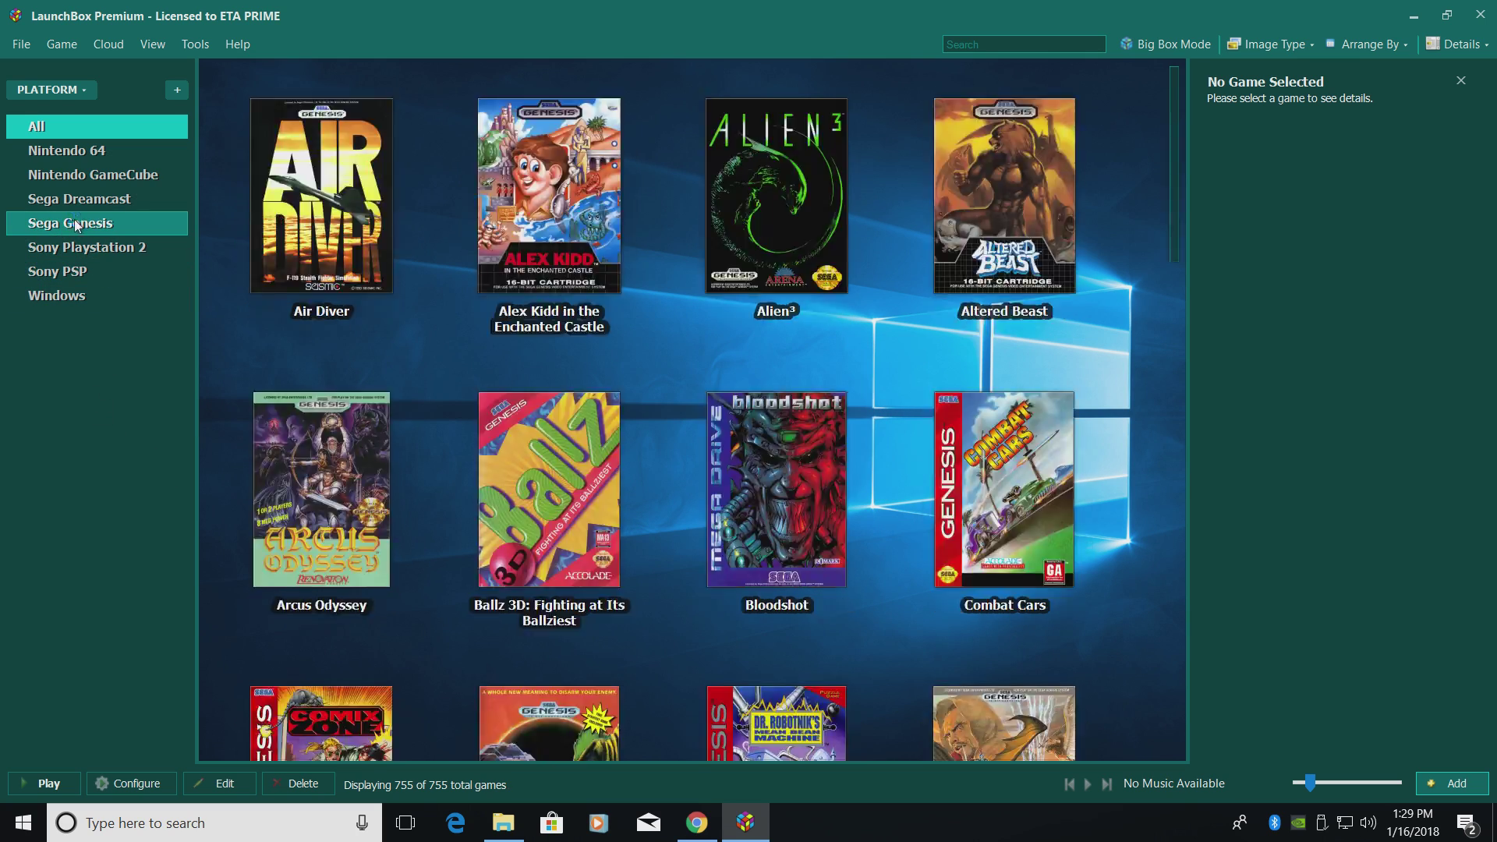
mouse_move(796, 177)
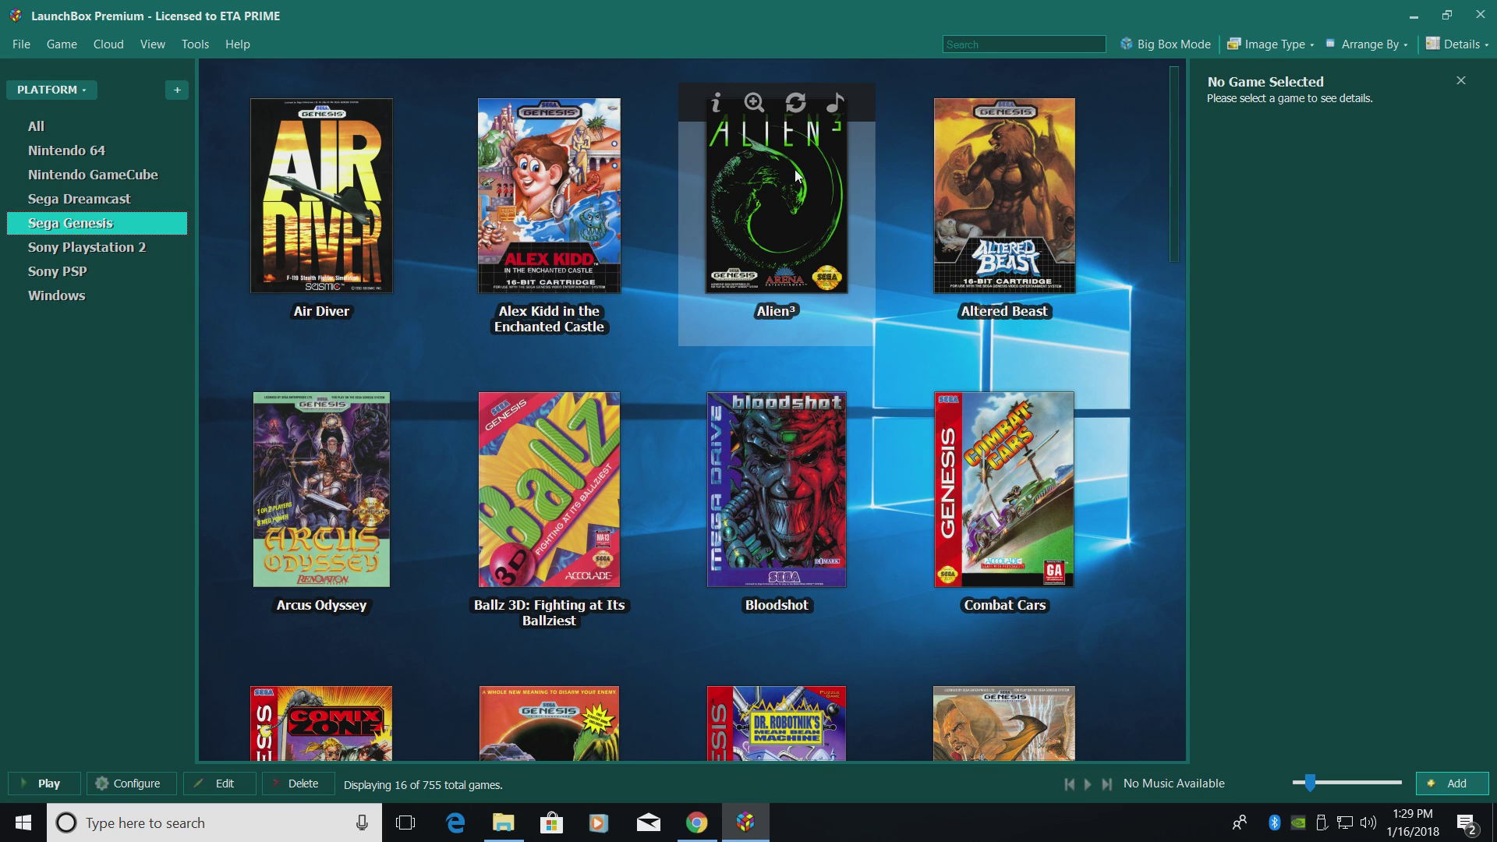
scroll(974, 385, down, 6)
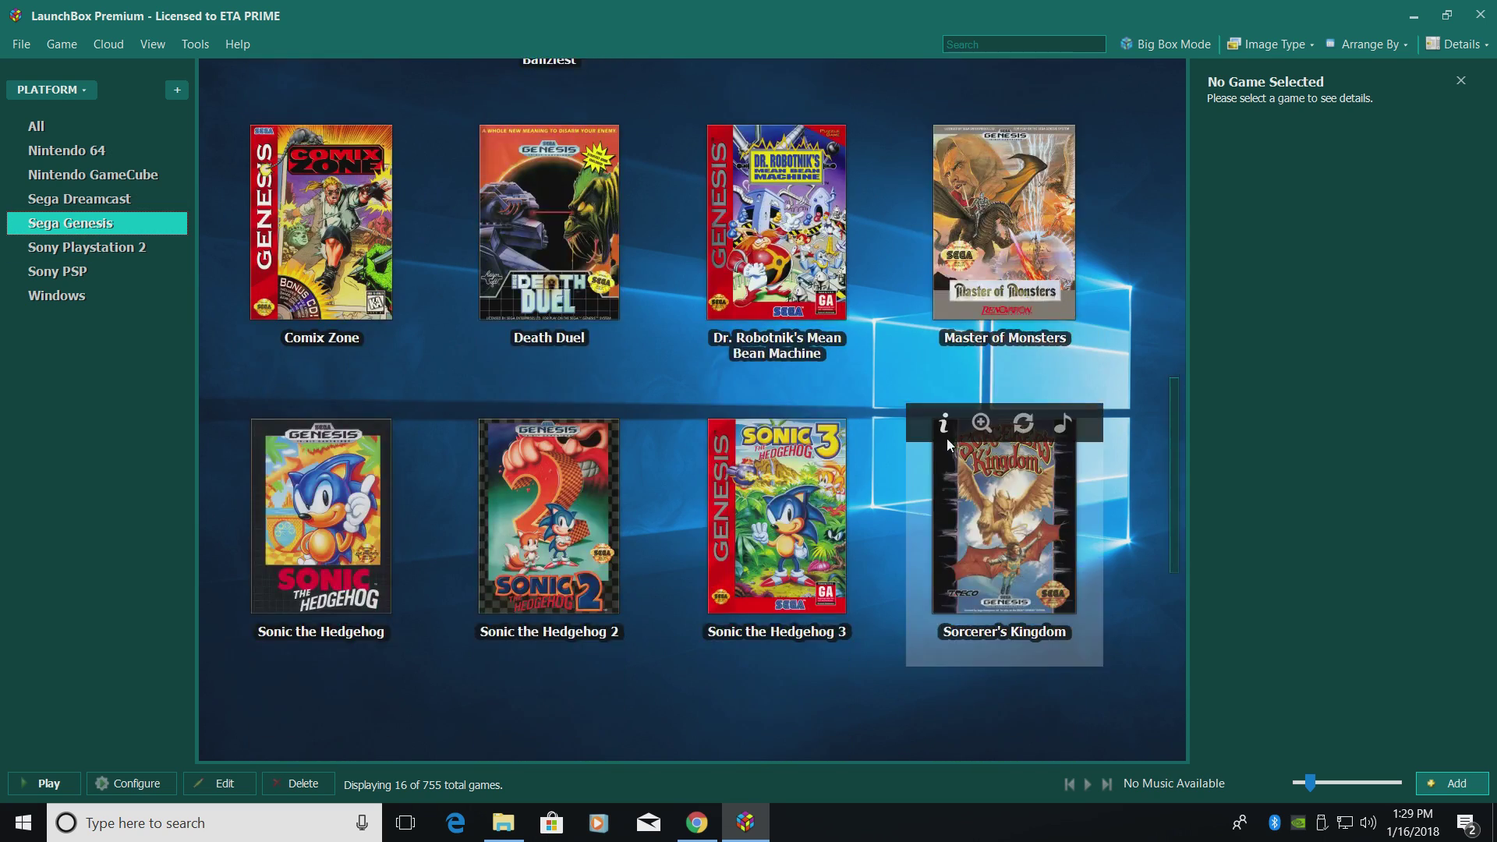
scroll(854, 493, up, 6)
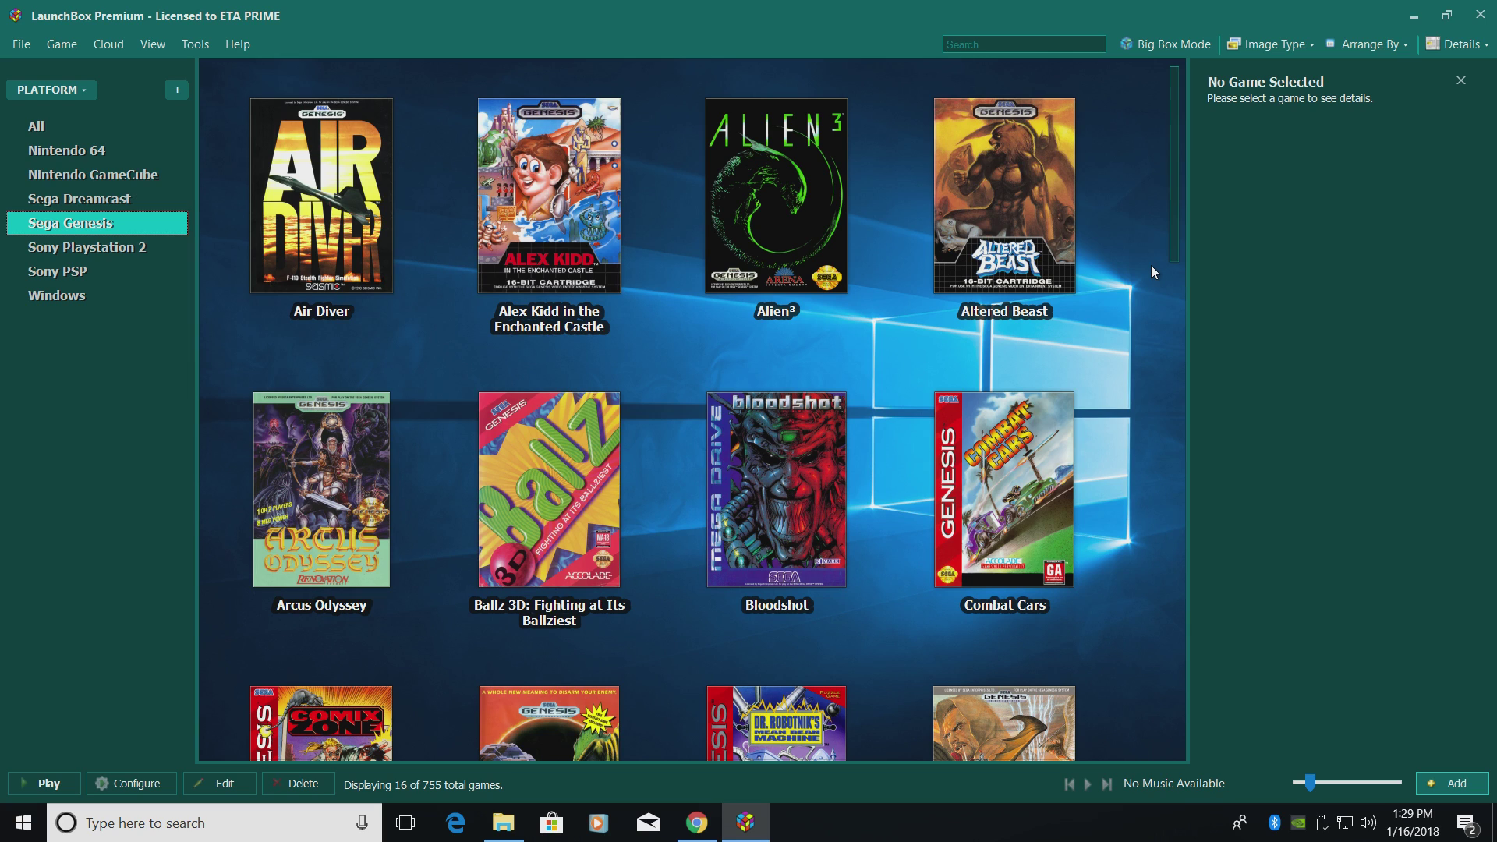
double_click(1012, 214)
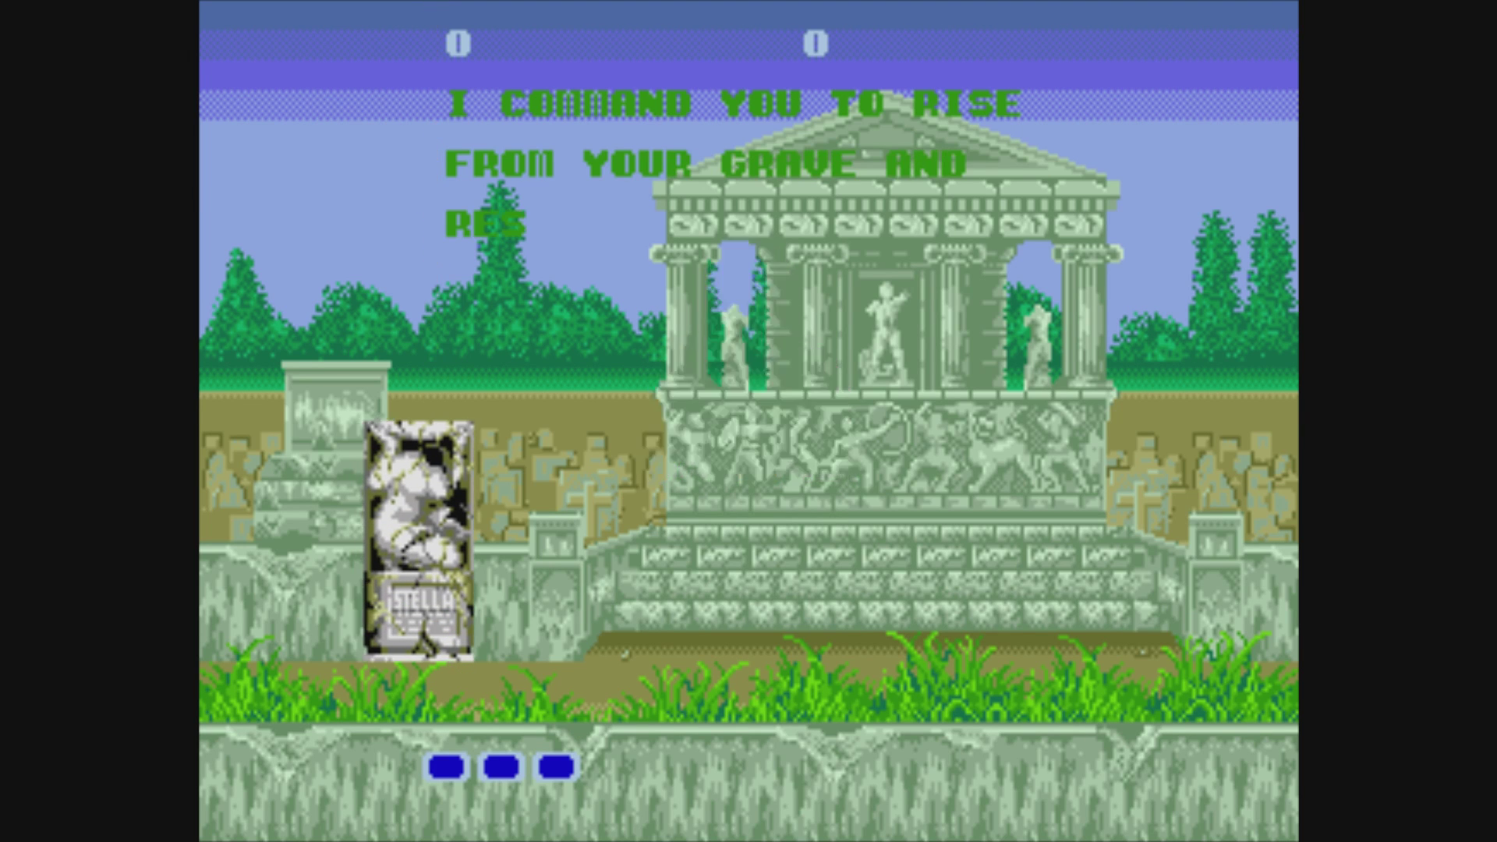
- Walk the hero right, punching the first three zombies
key(Right)
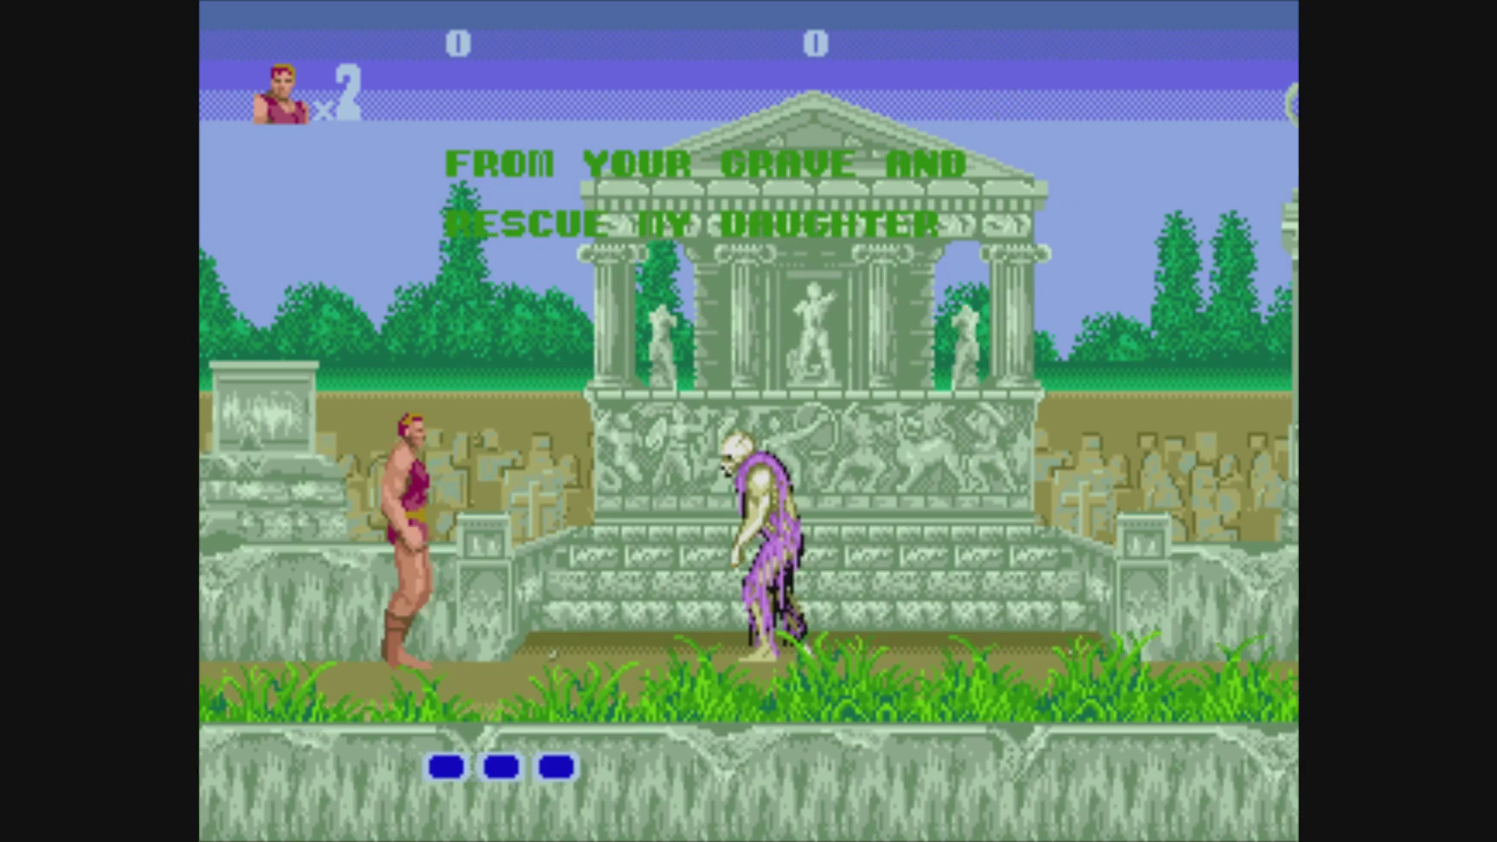
key(a)
key(Right)
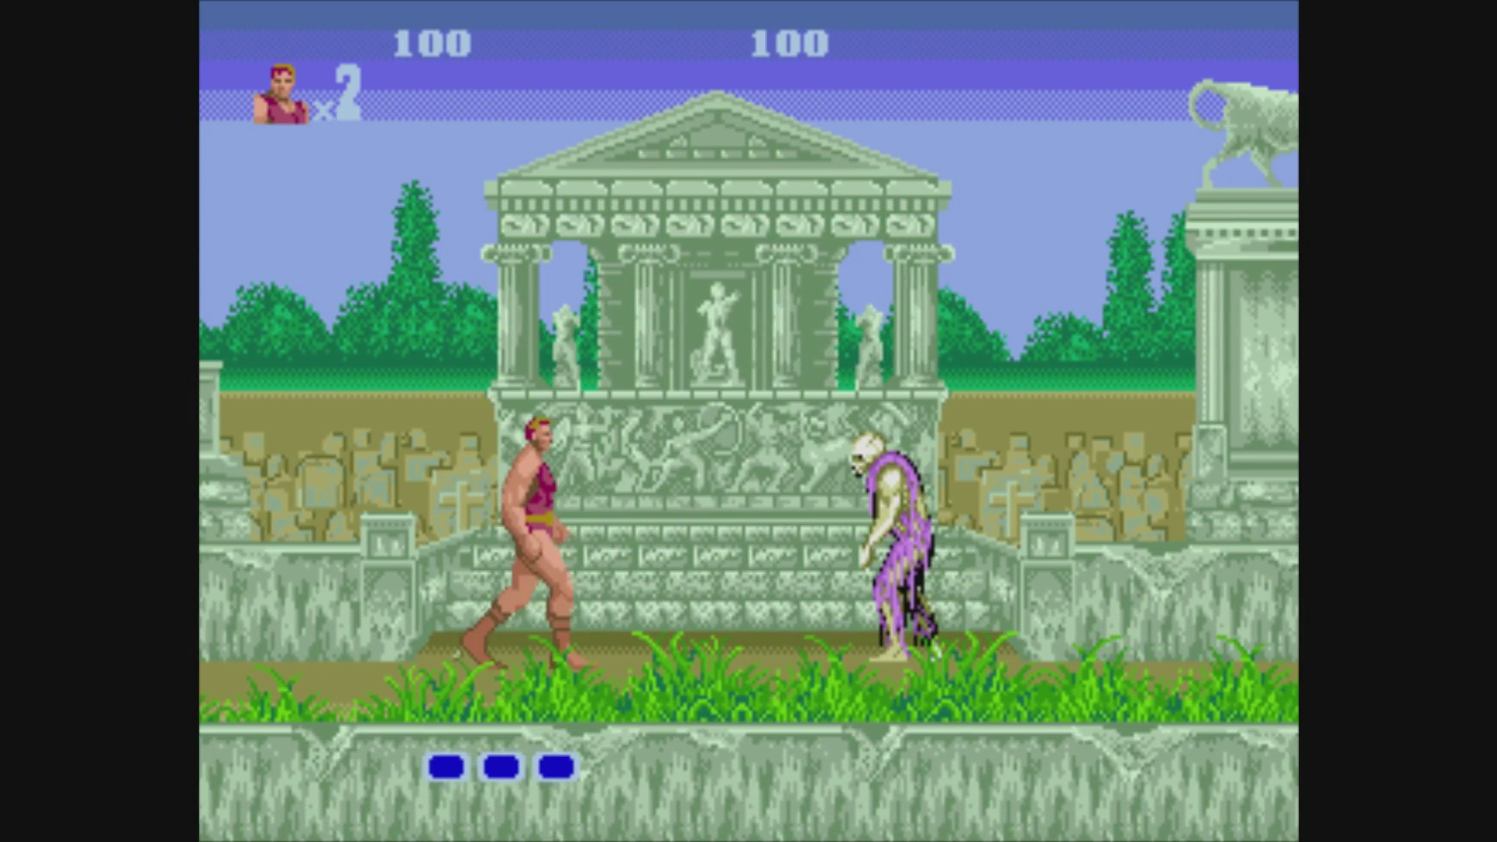
key(a)
key(Right)
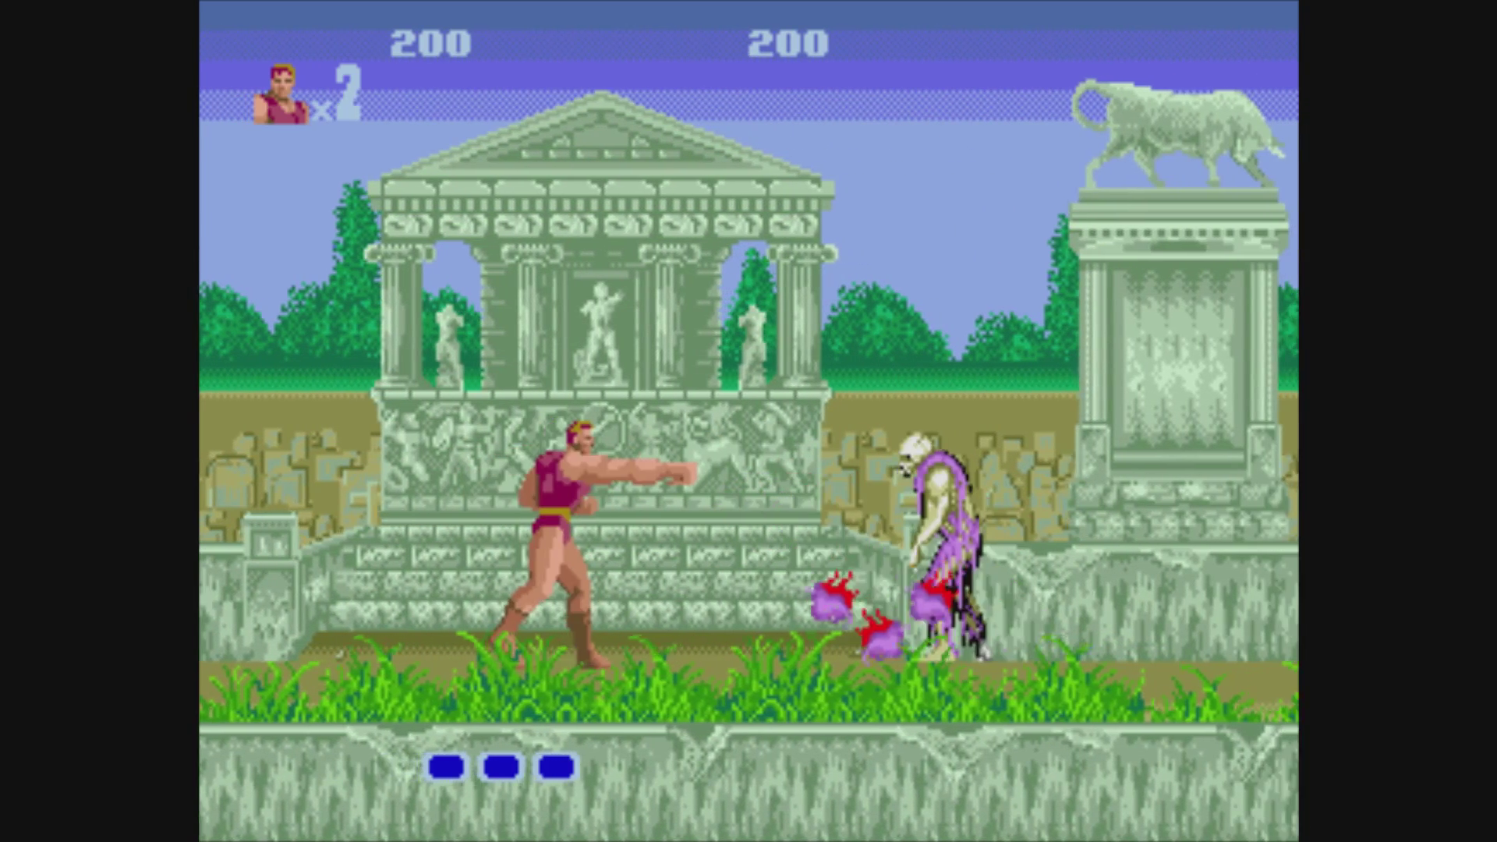
key(a)
key(Right)
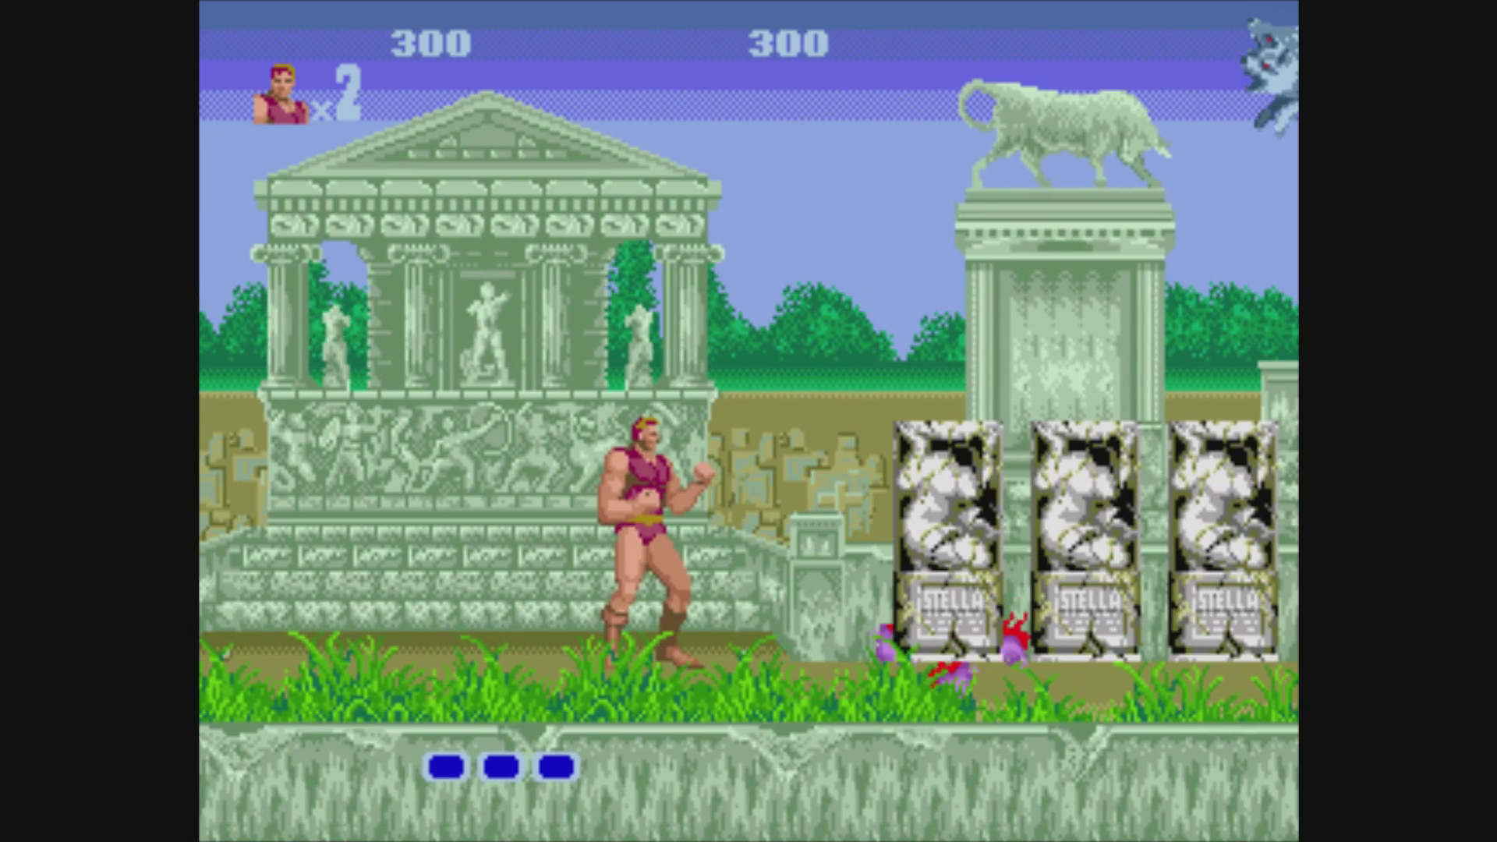
- Crouch and defeat the wolf, then advance punching the approaching zombies
key(Down)
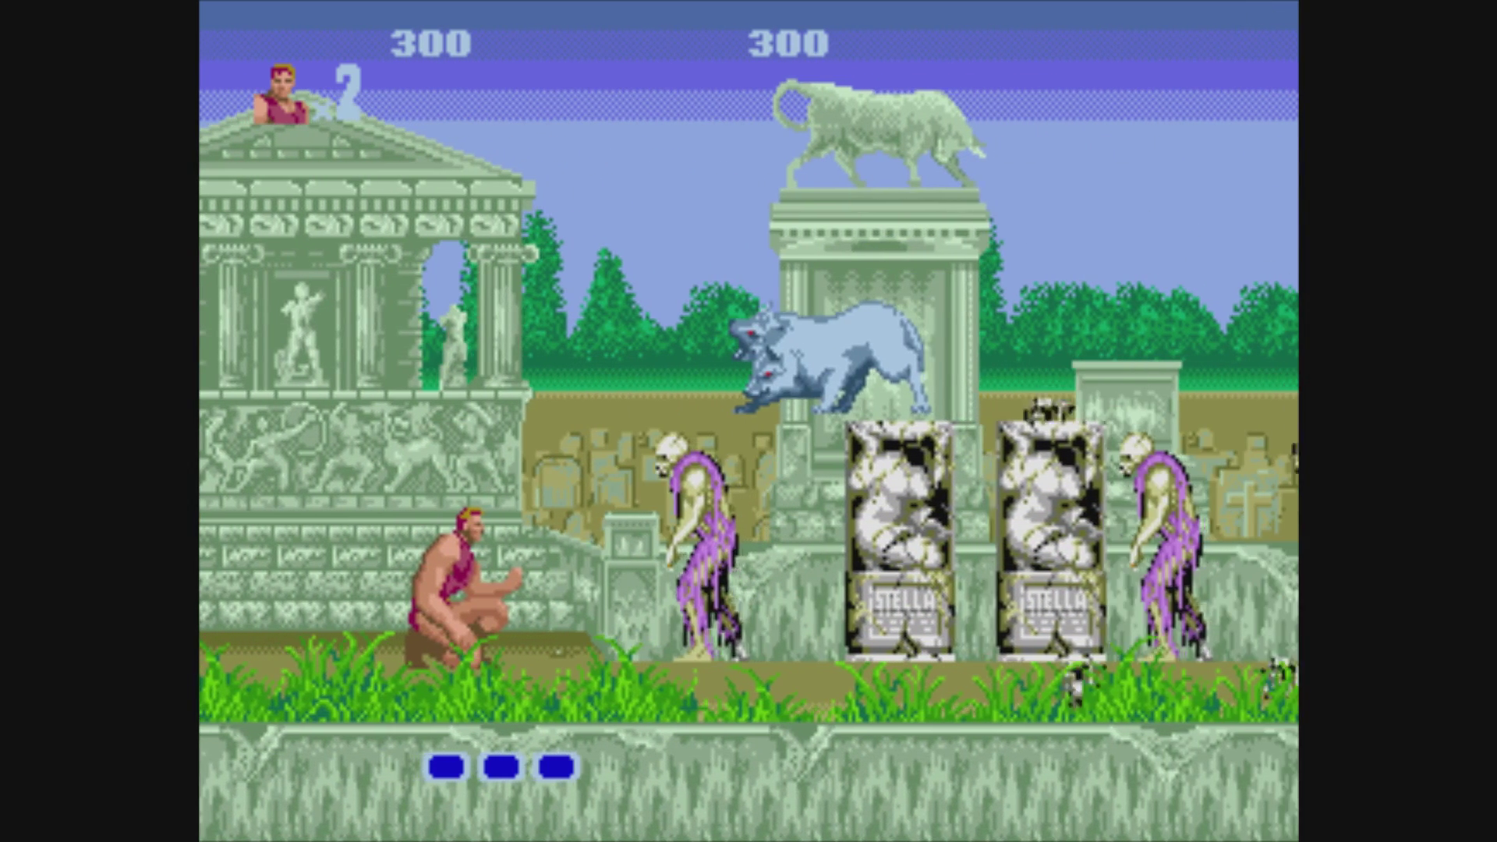
key(a)
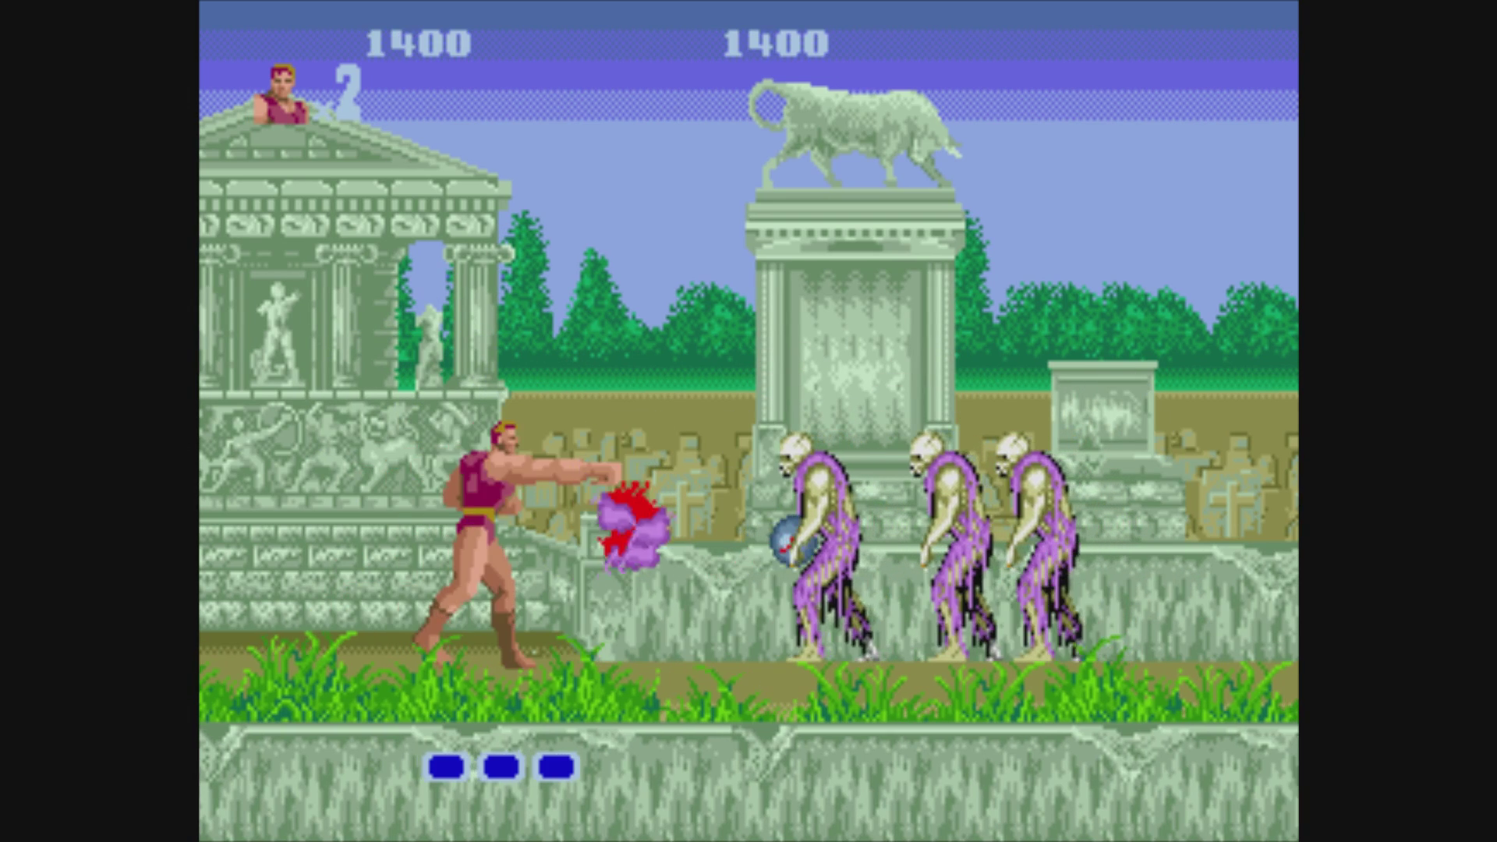
key(Right)
key(Right)
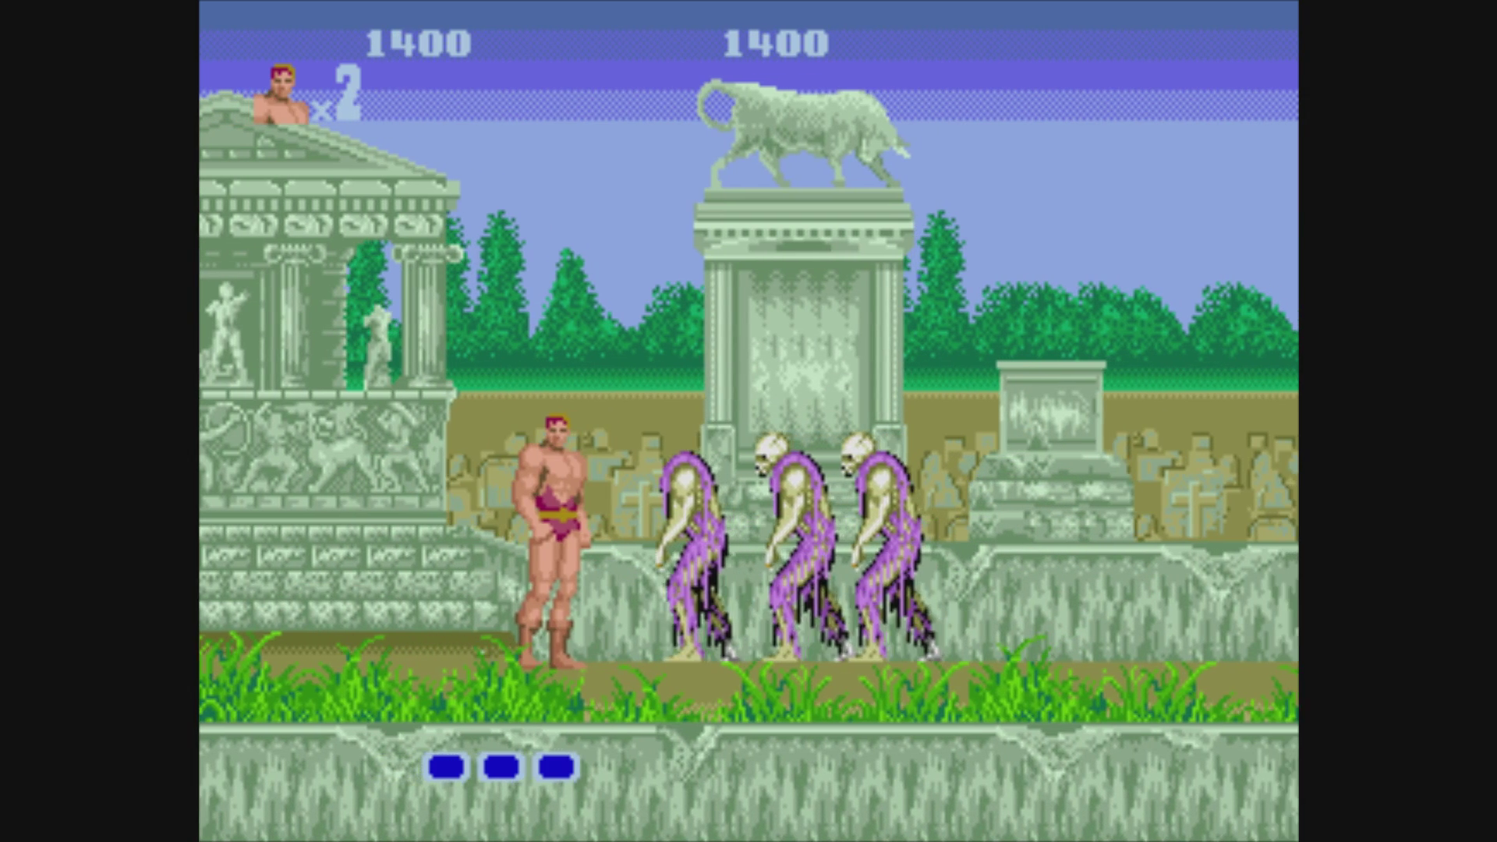
key(a)
key(a)
key(Right)
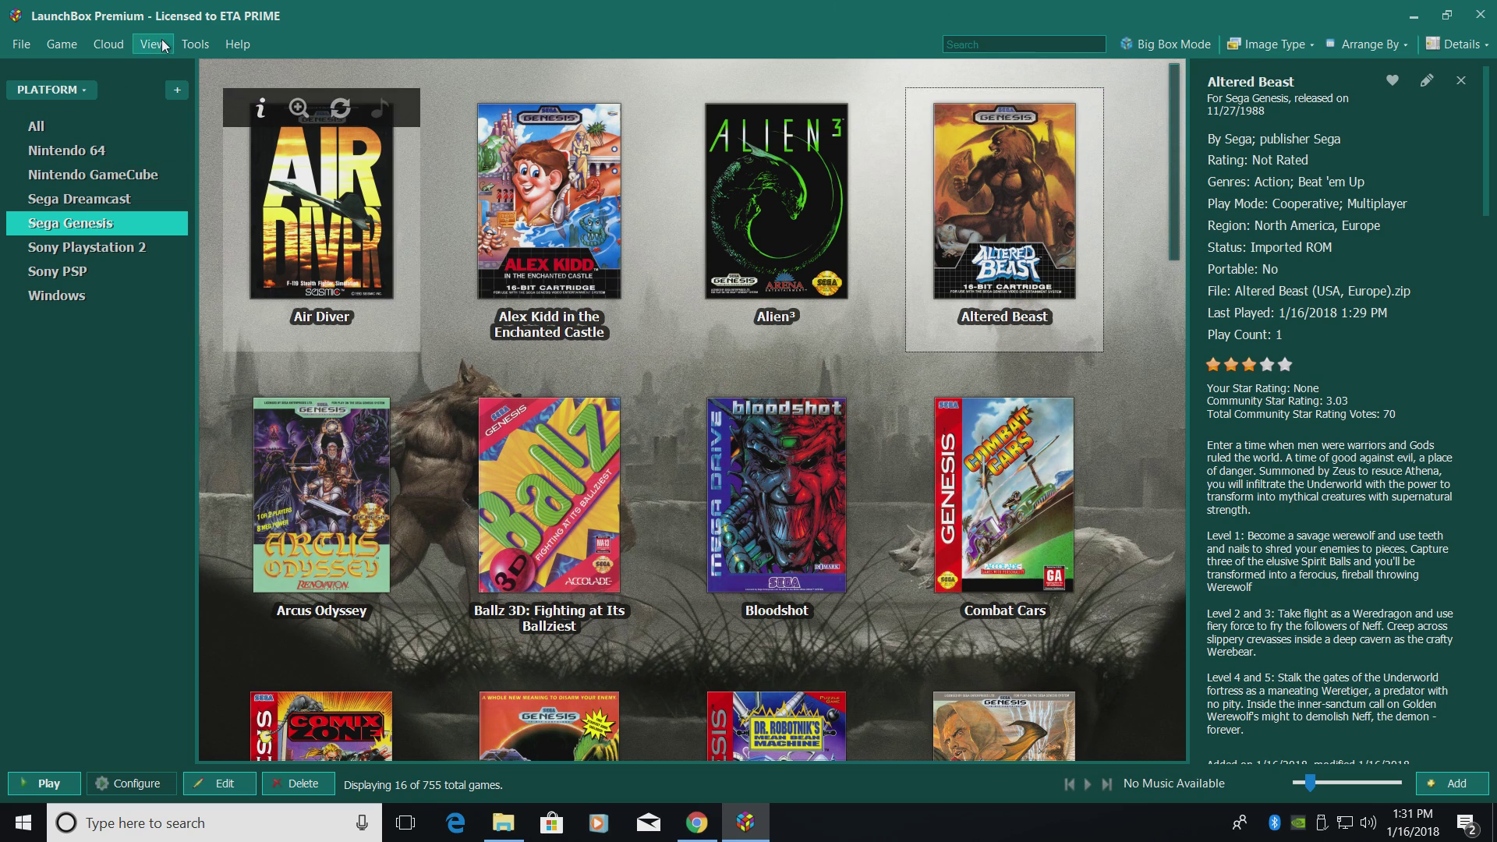
click(193, 49)
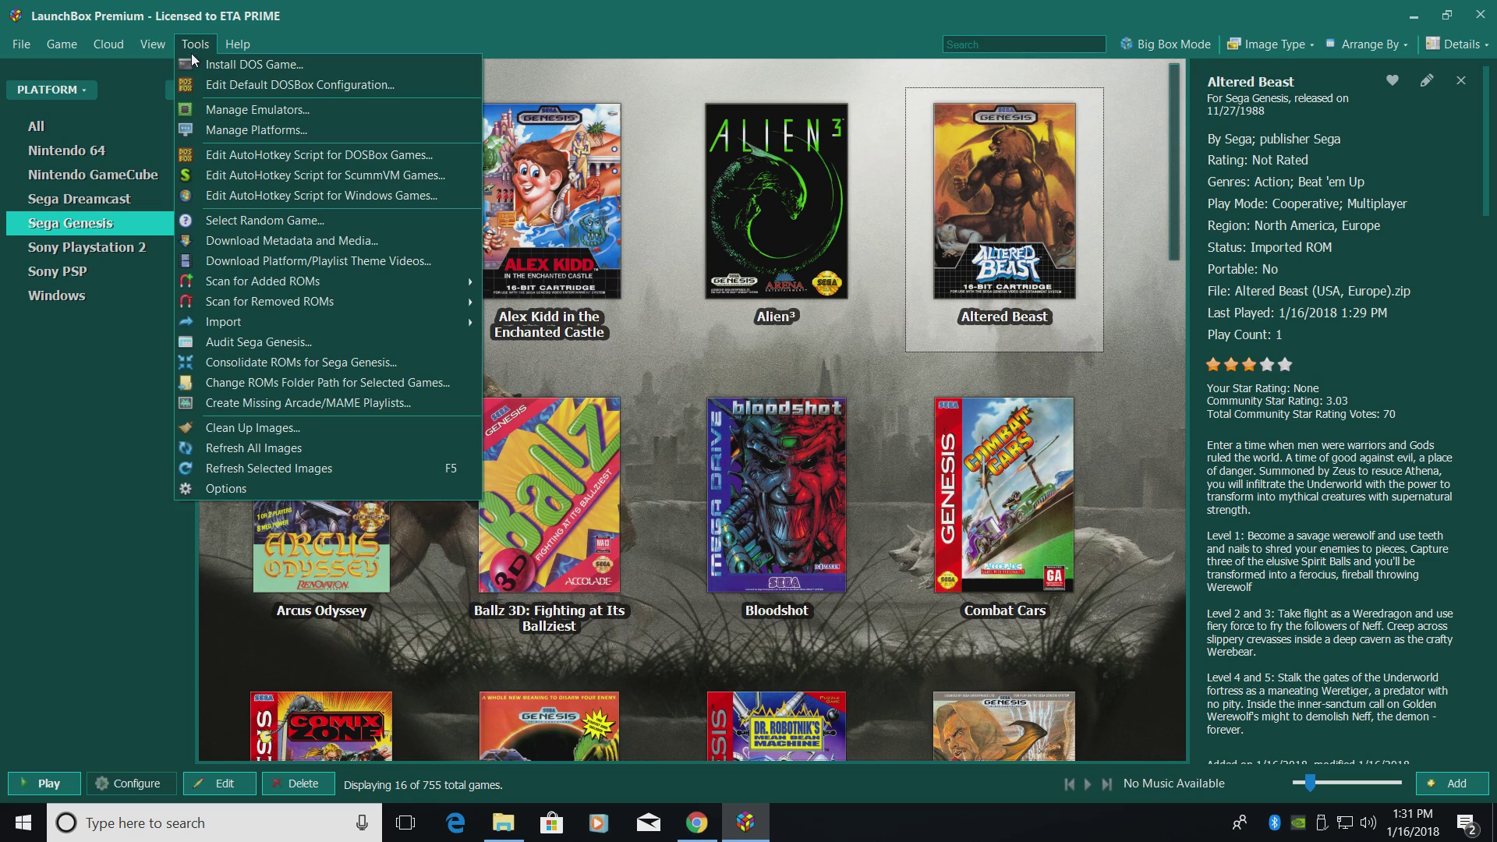
click(287, 115)
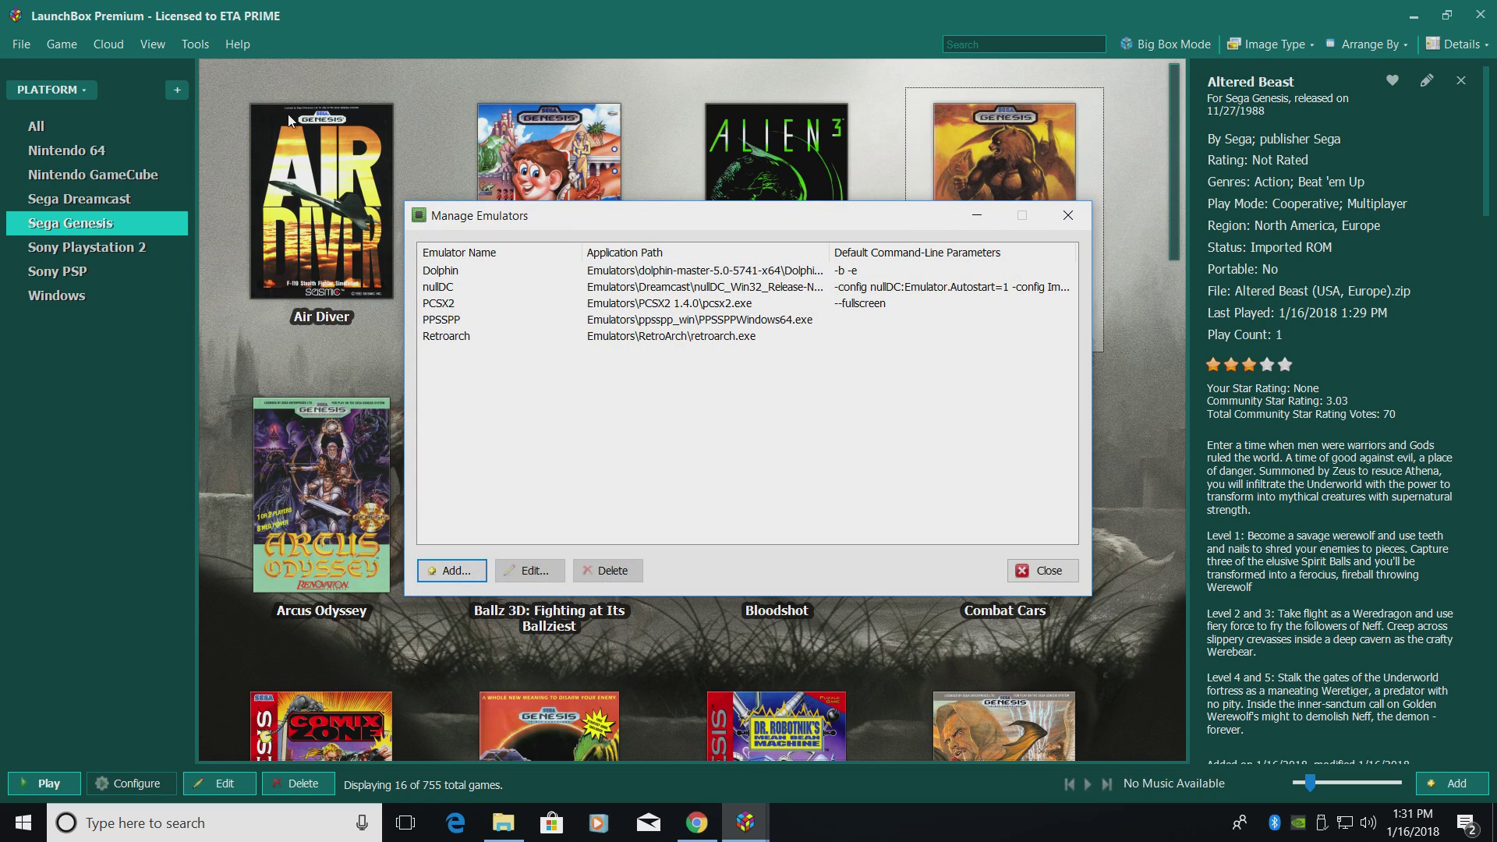
click(449, 337)
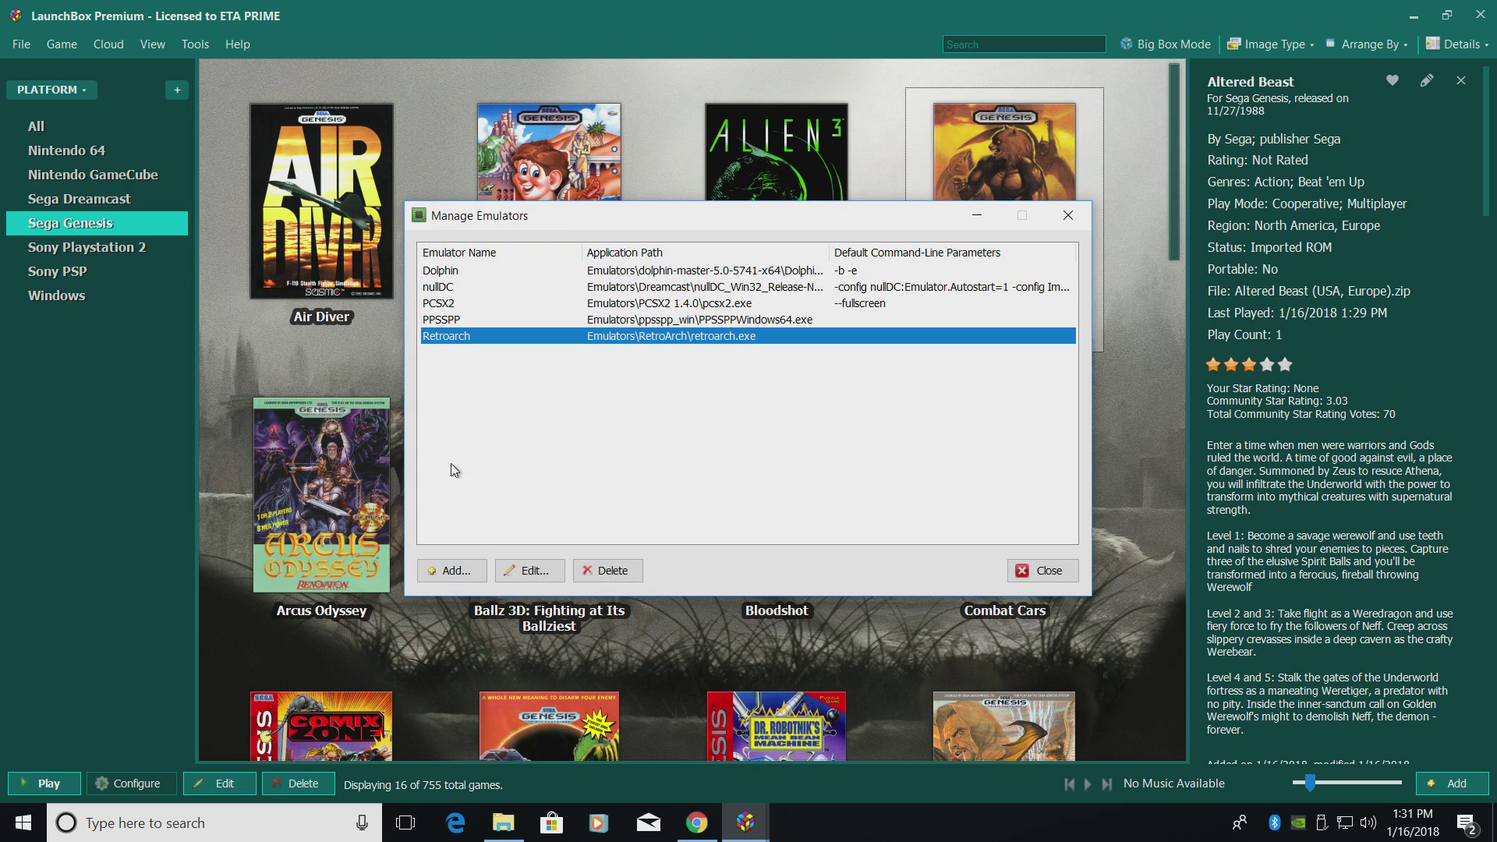
click(548, 576)
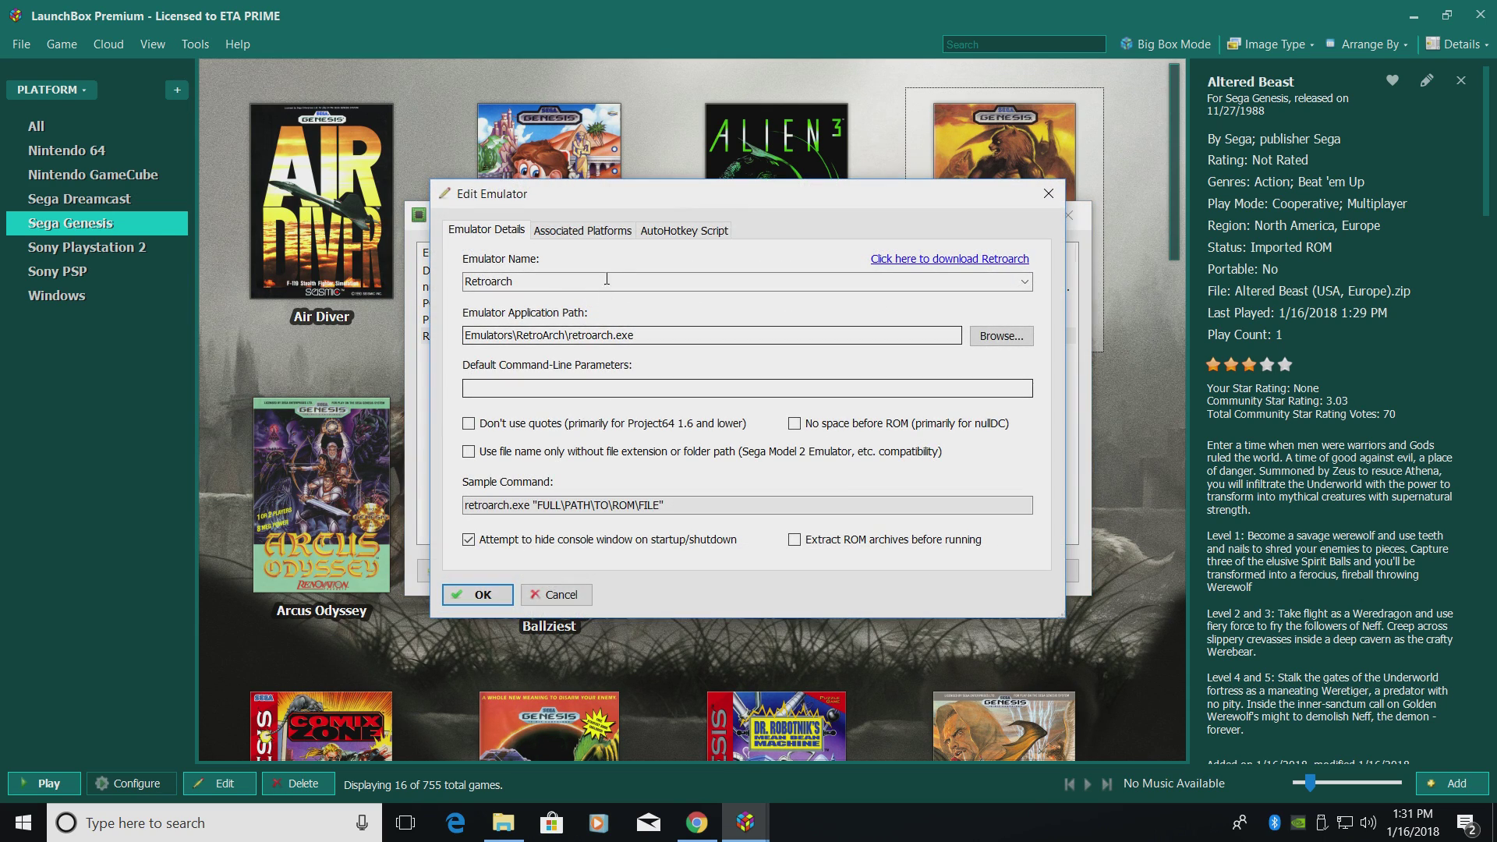
click(619, 232)
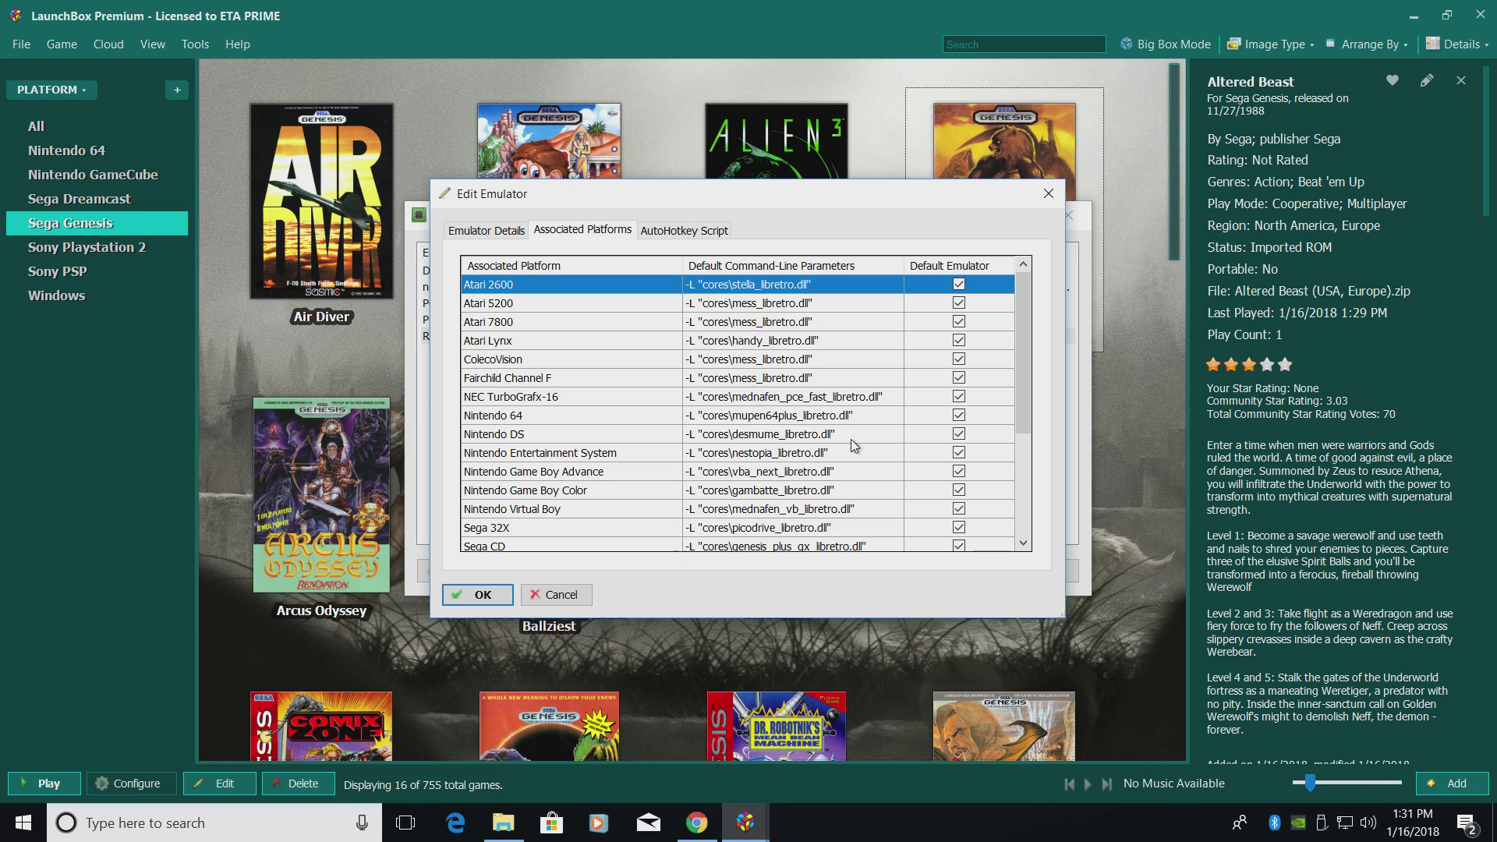
click(1049, 194)
click(1068, 215)
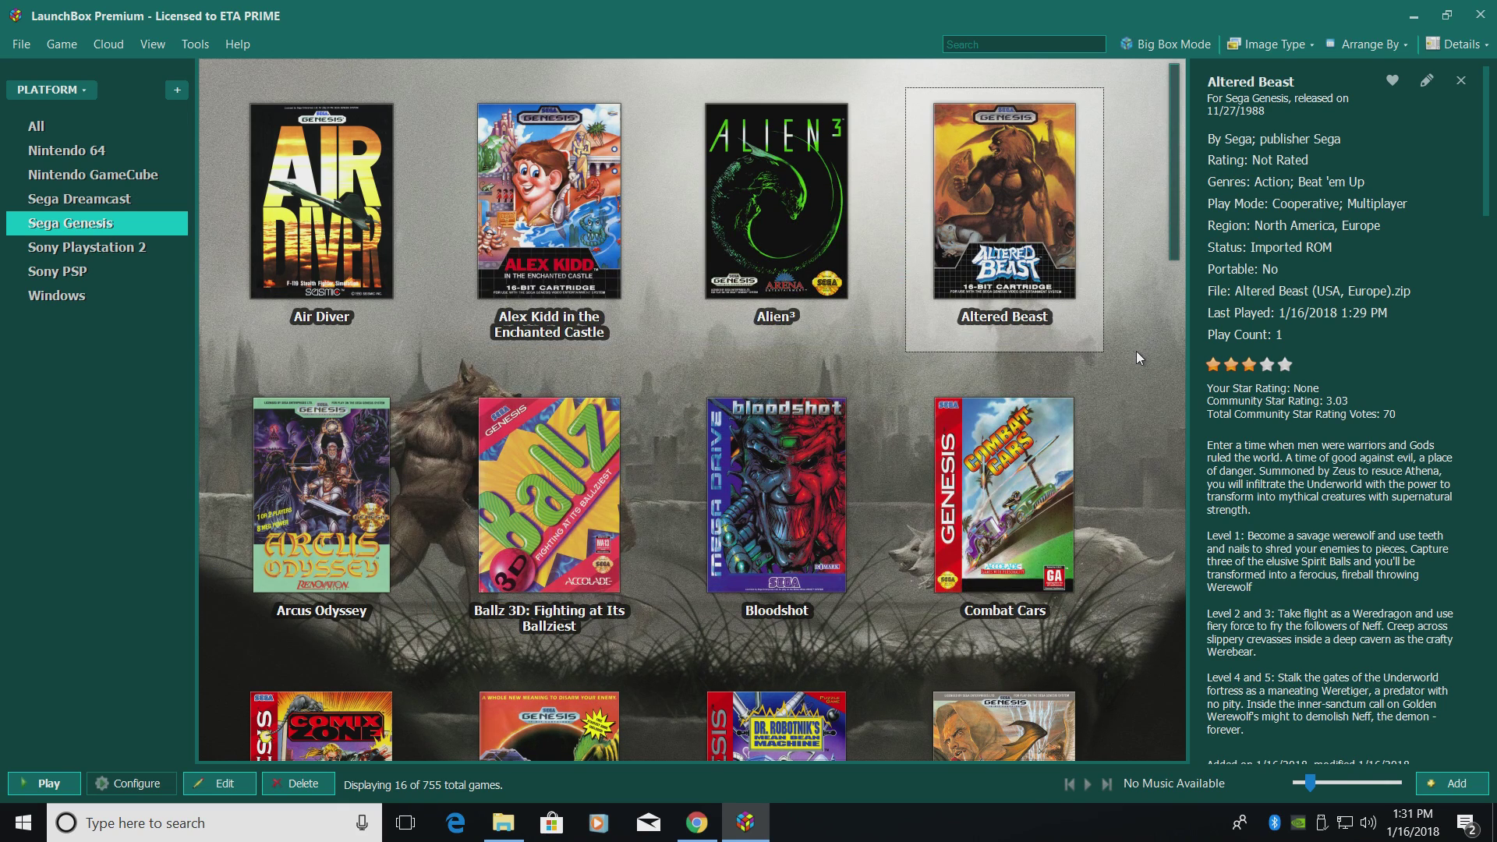